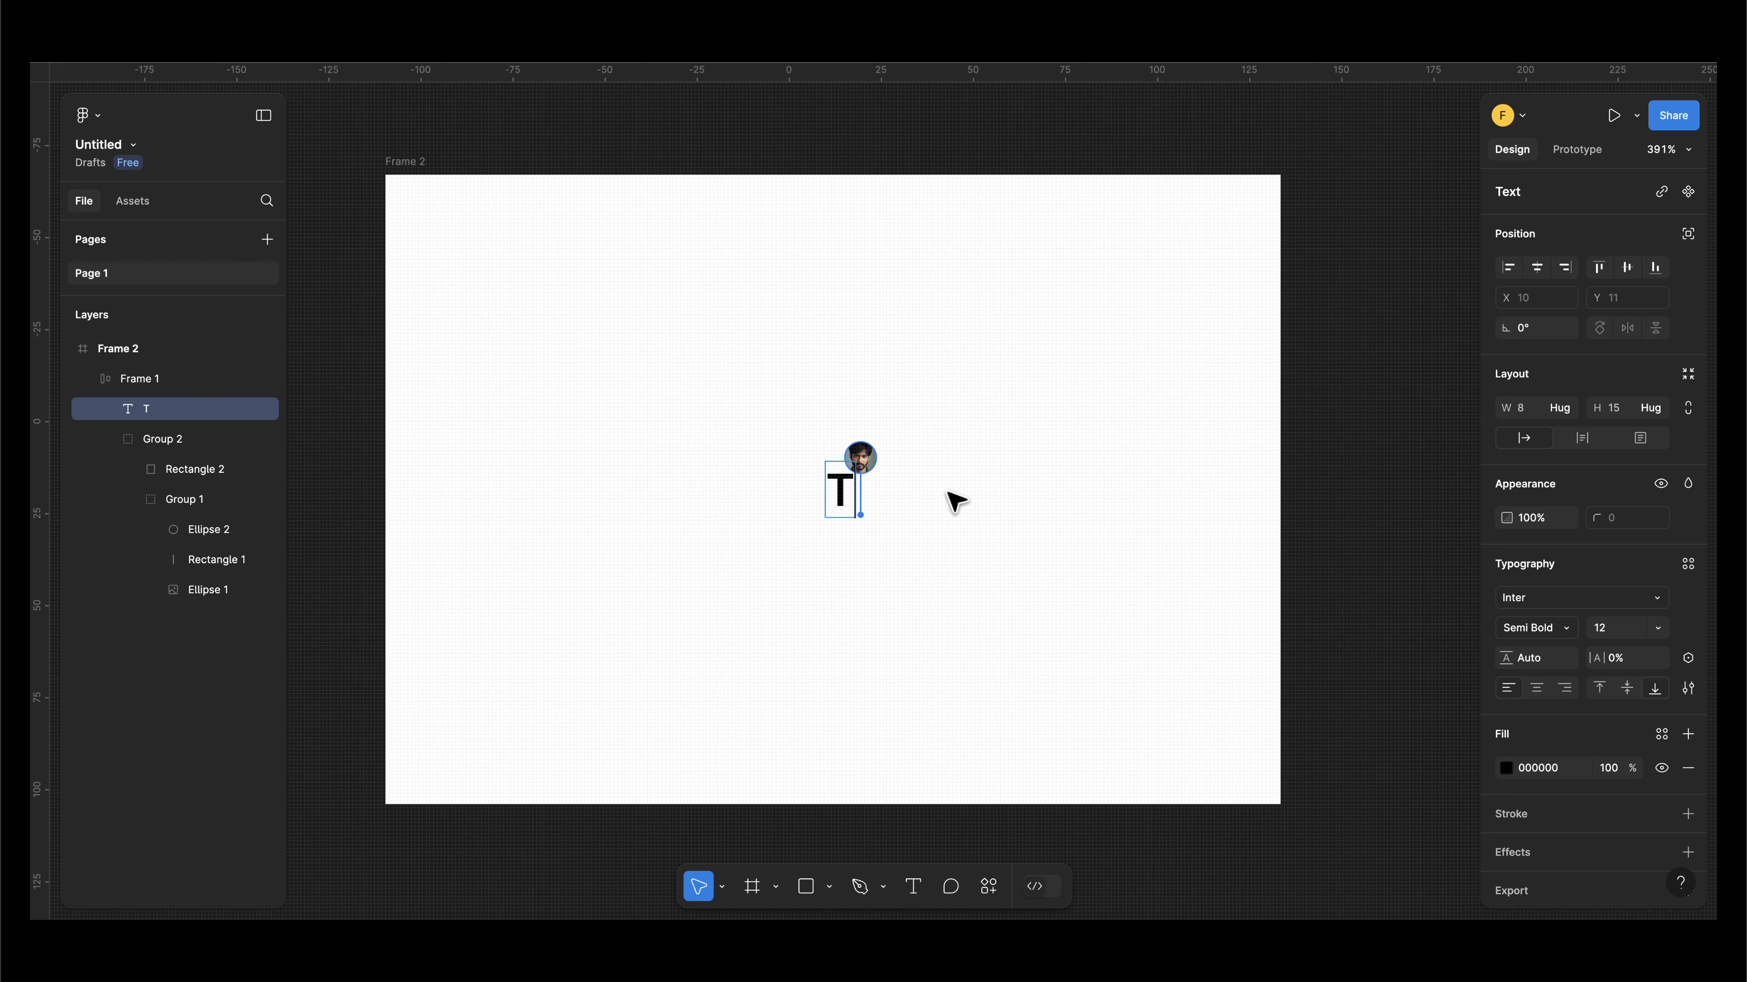
- Complete the text beside the avatar cursor so it reads "Text gerfjiflfjffjhsflkjsfjhfs", and deselect it
text(ext)
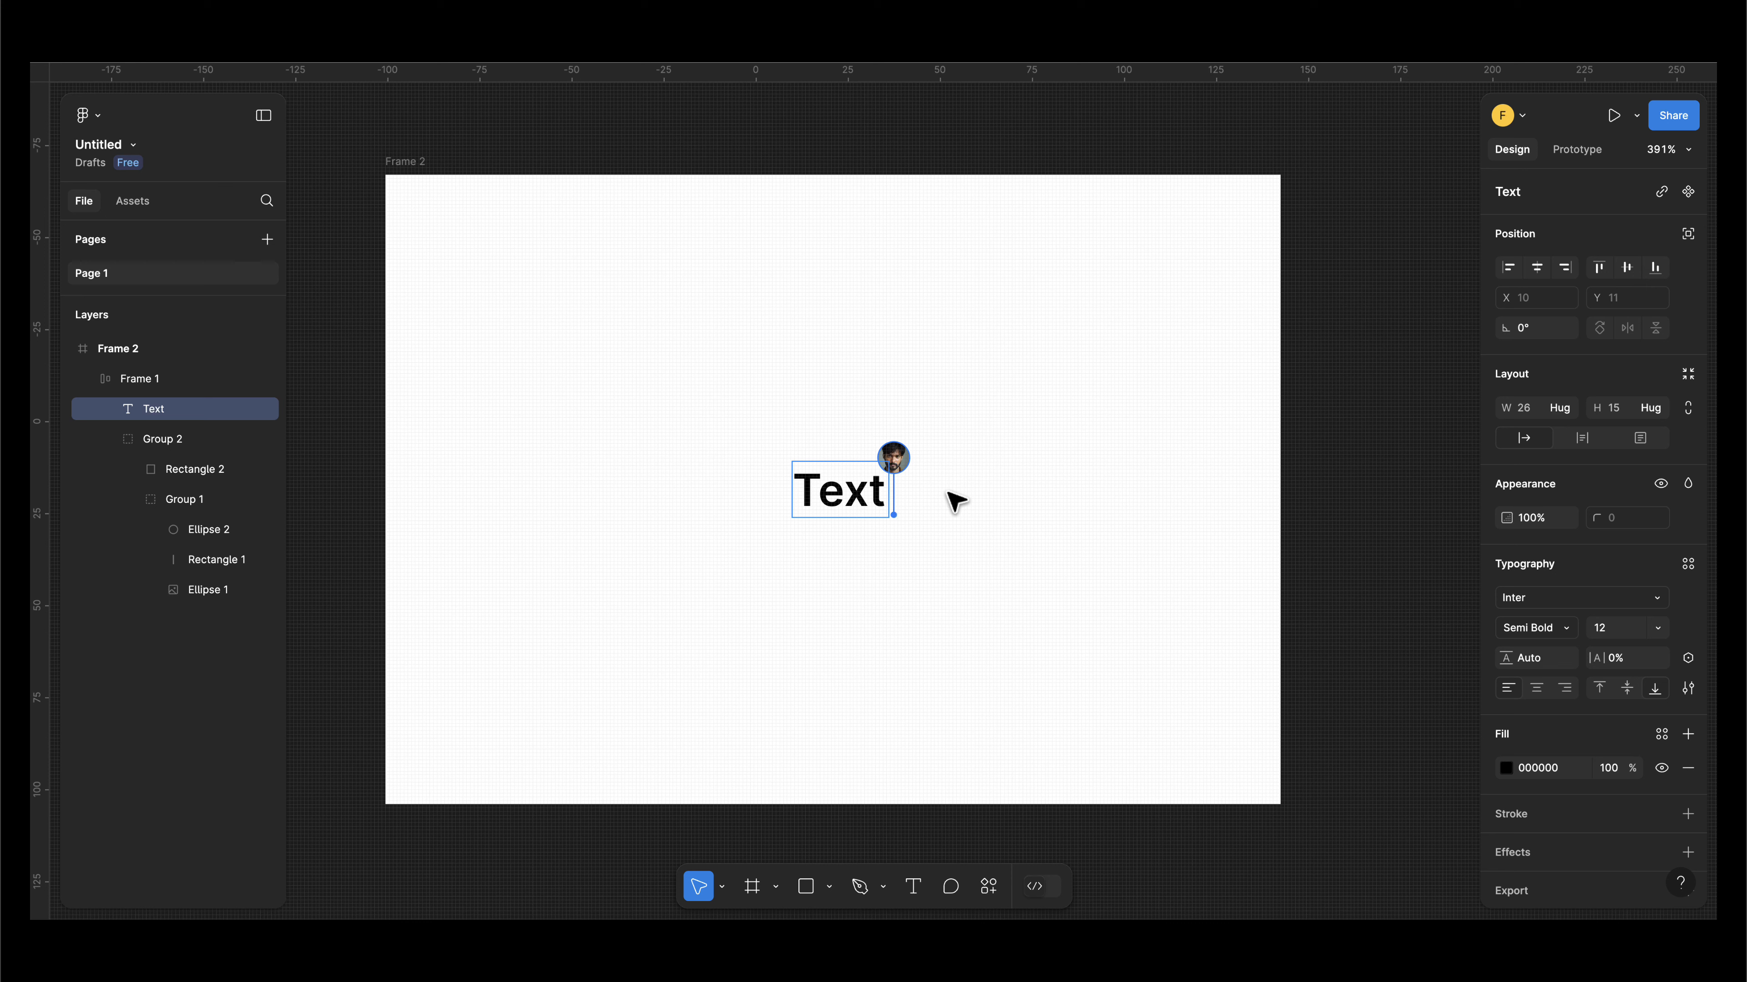
text(ge)
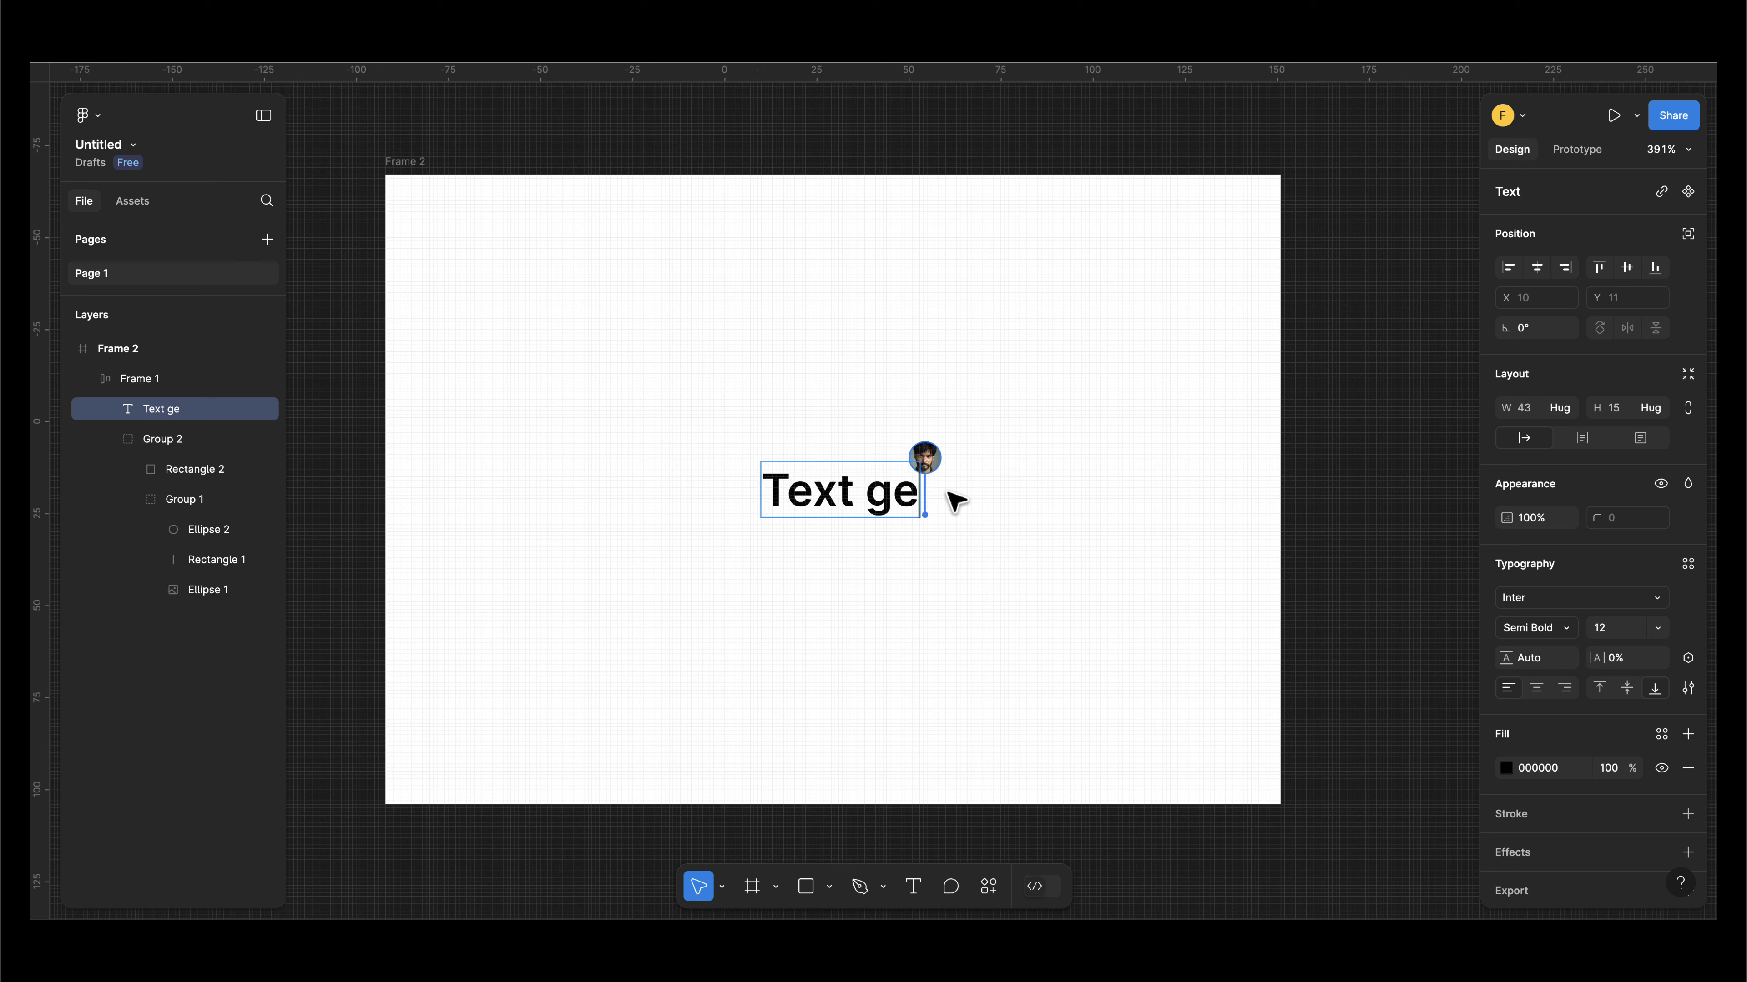
text(rfji)
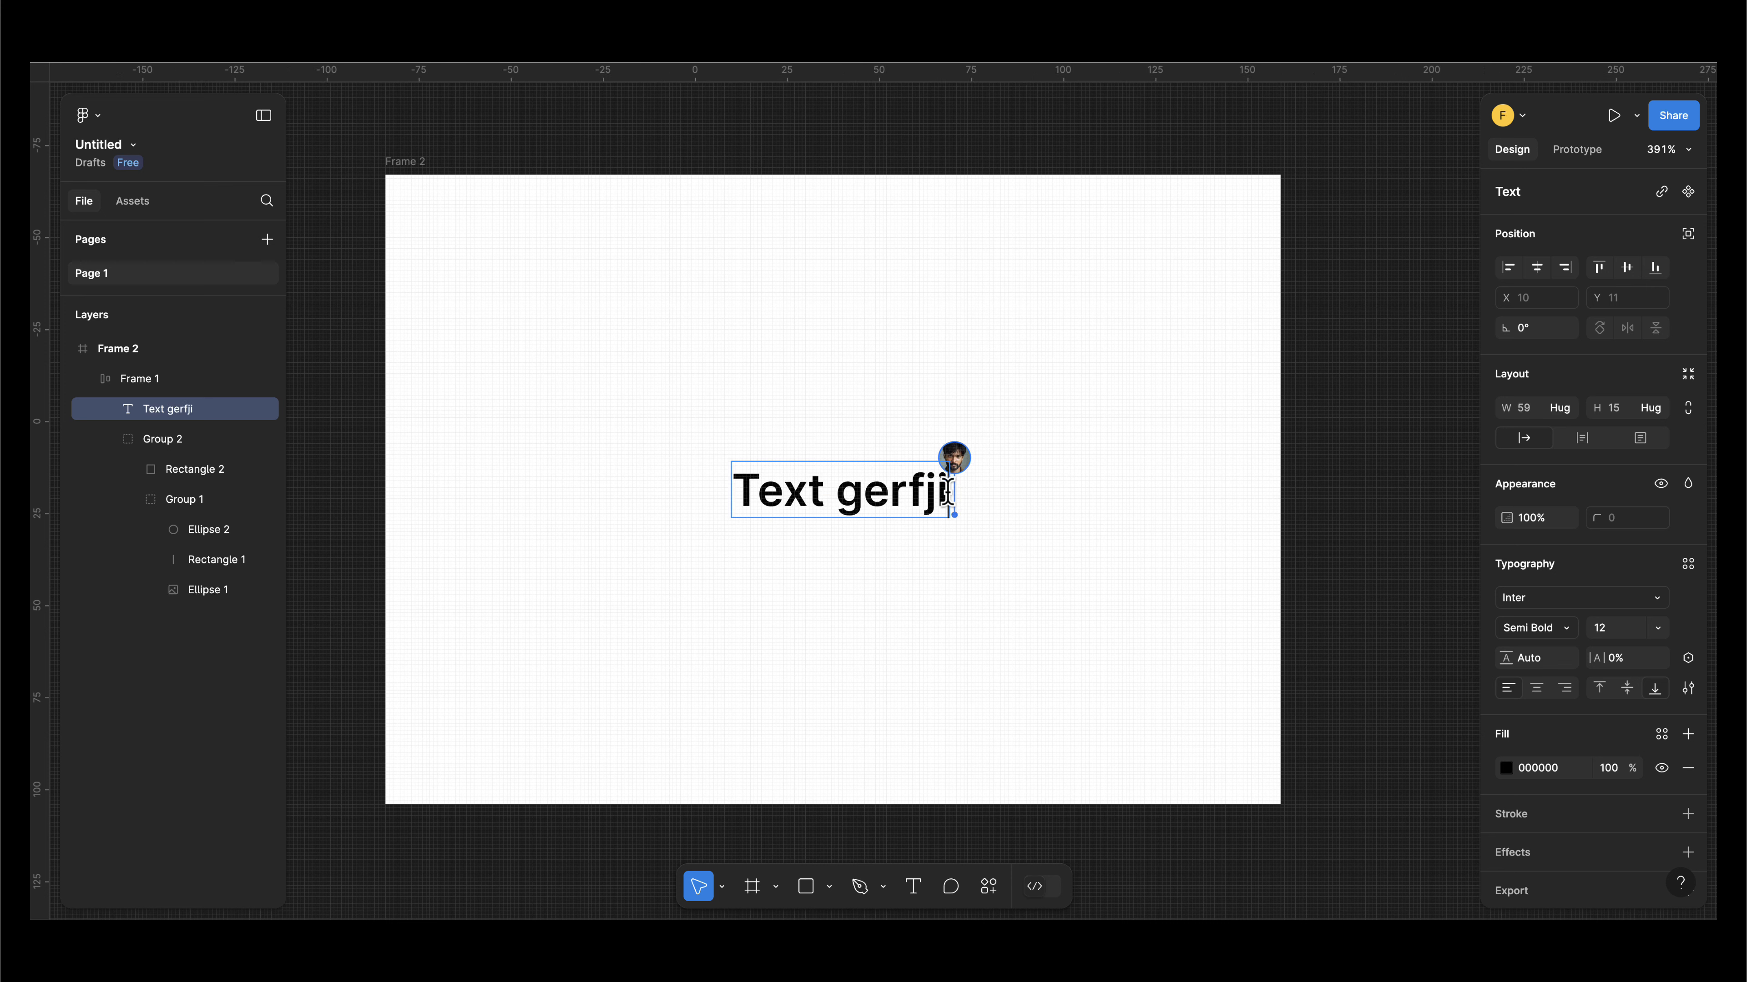
text(flfjffjhsflkjsfjhfs)
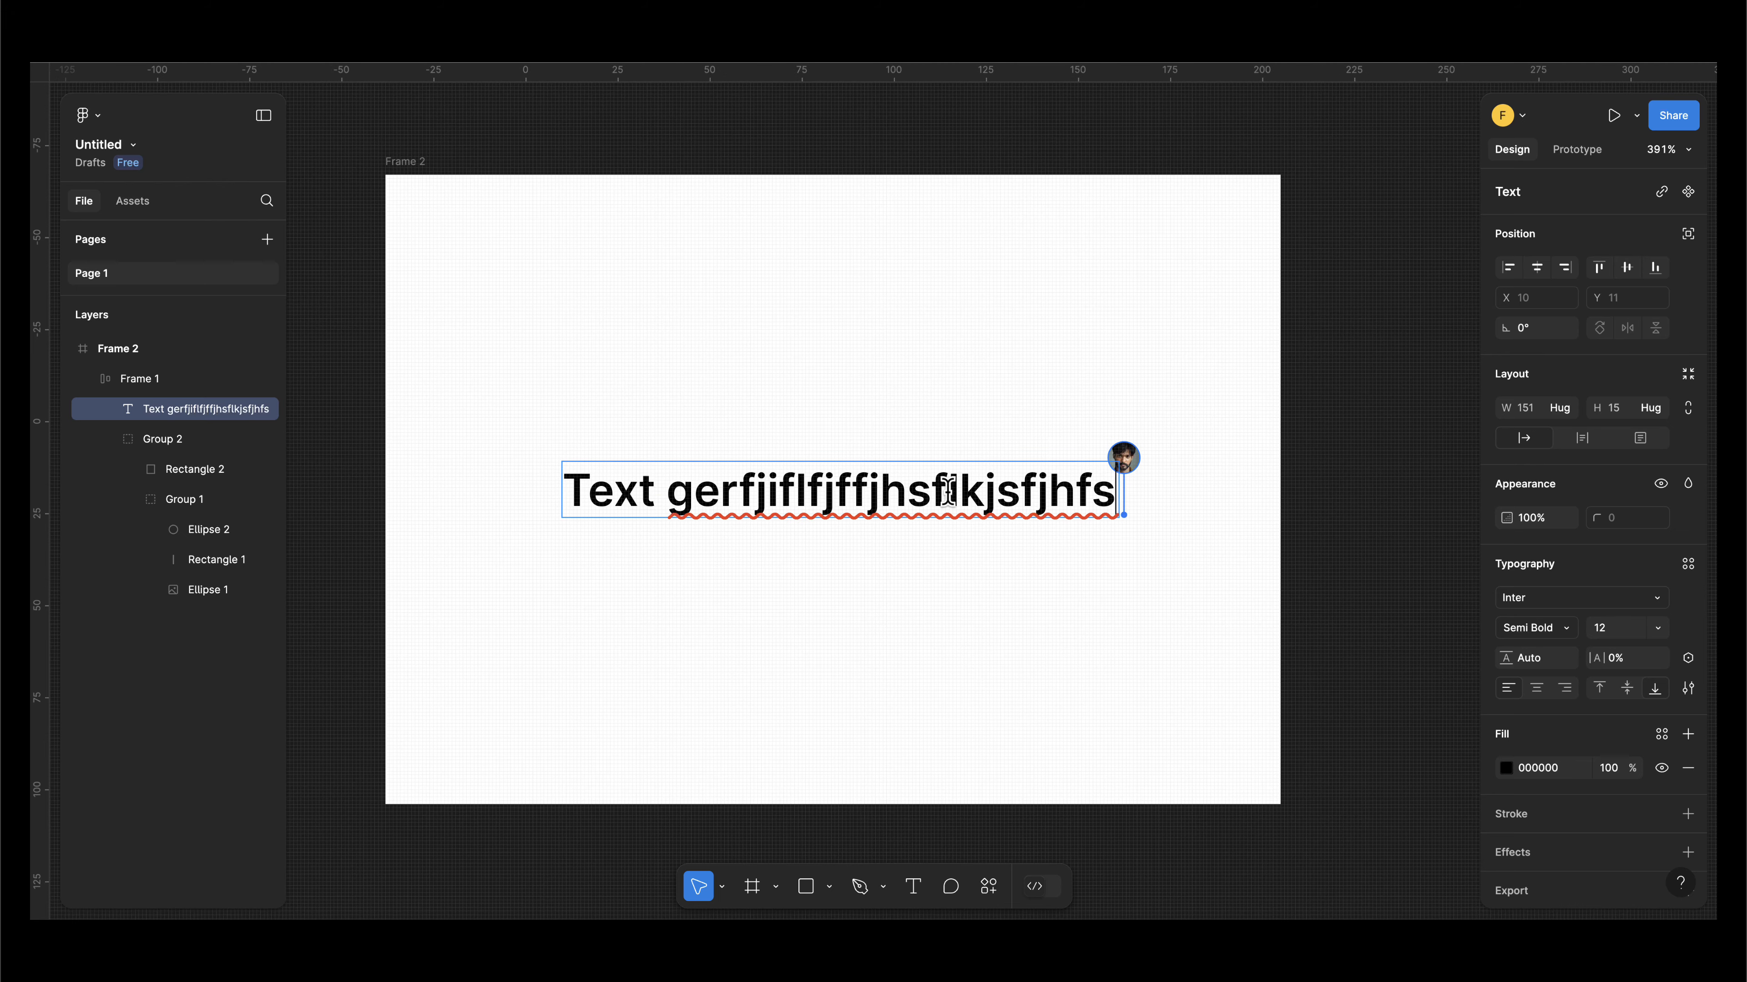
key(Escape)
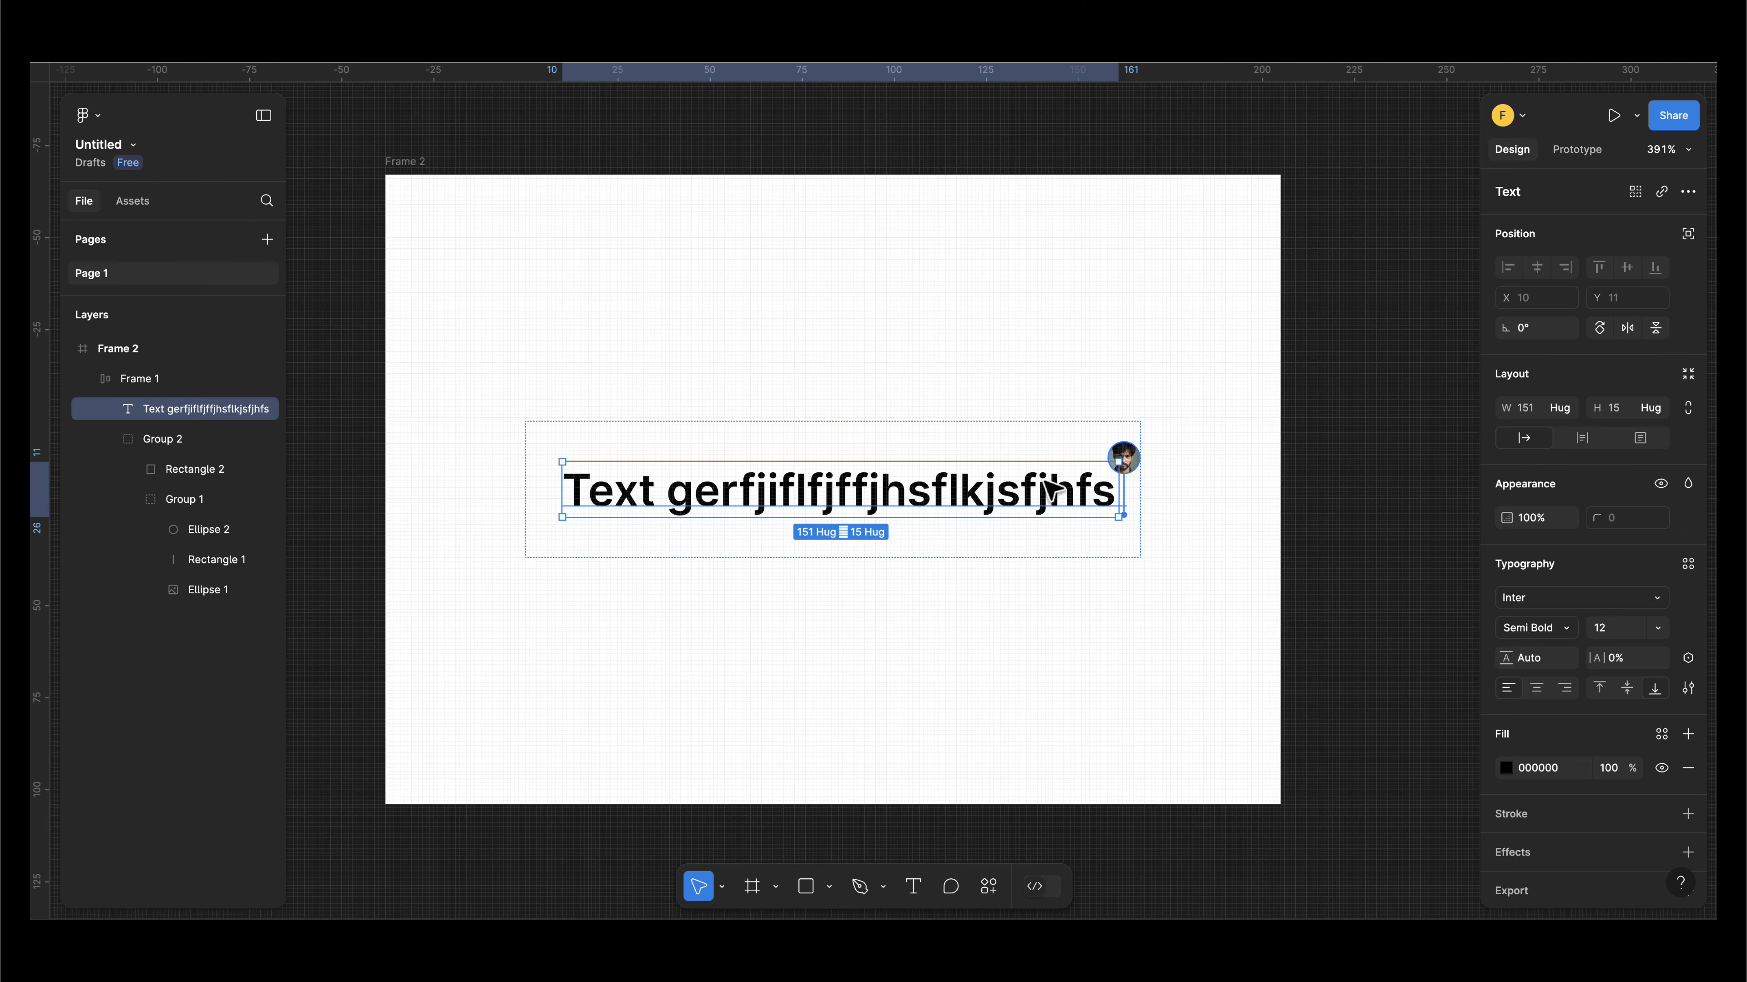
click(1221, 500)
- Delete the extra characters from the text beside the avatar cursor so only "Text" remains, and deselect it
scroll(1144, 479, up, 3)
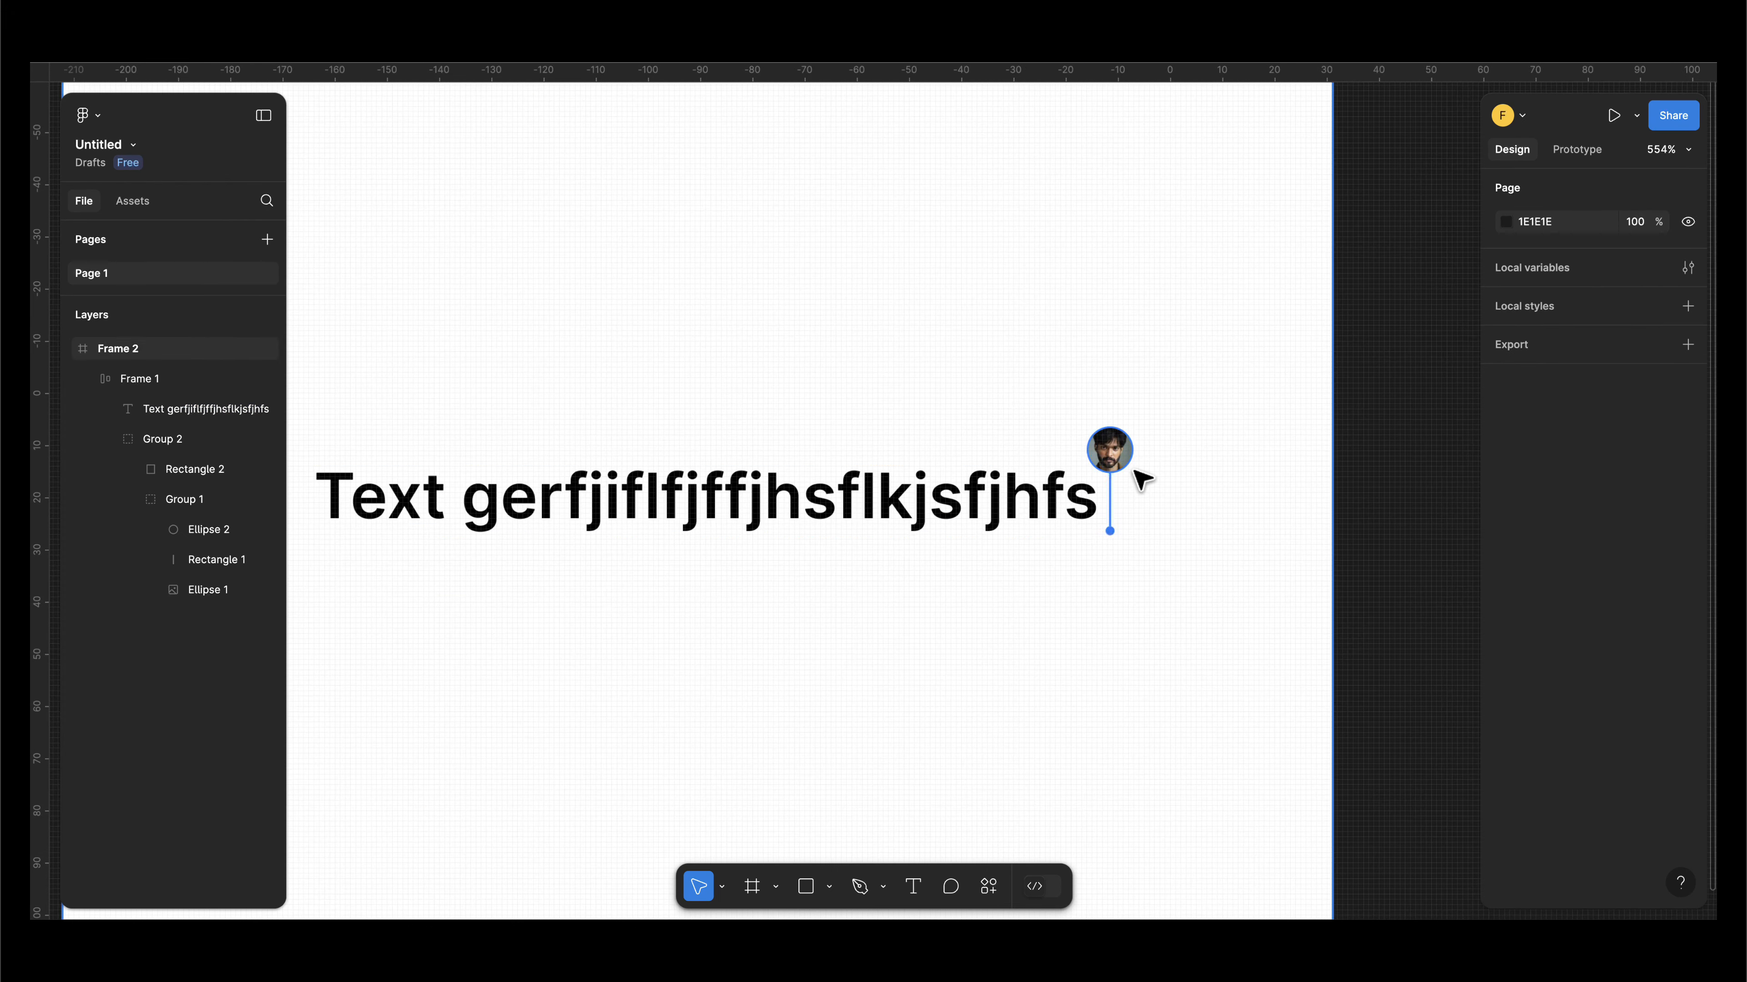
scroll(1128, 494, up, 2)
scroll(1122, 504, down, 3)
scroll(1122, 503, down, 2)
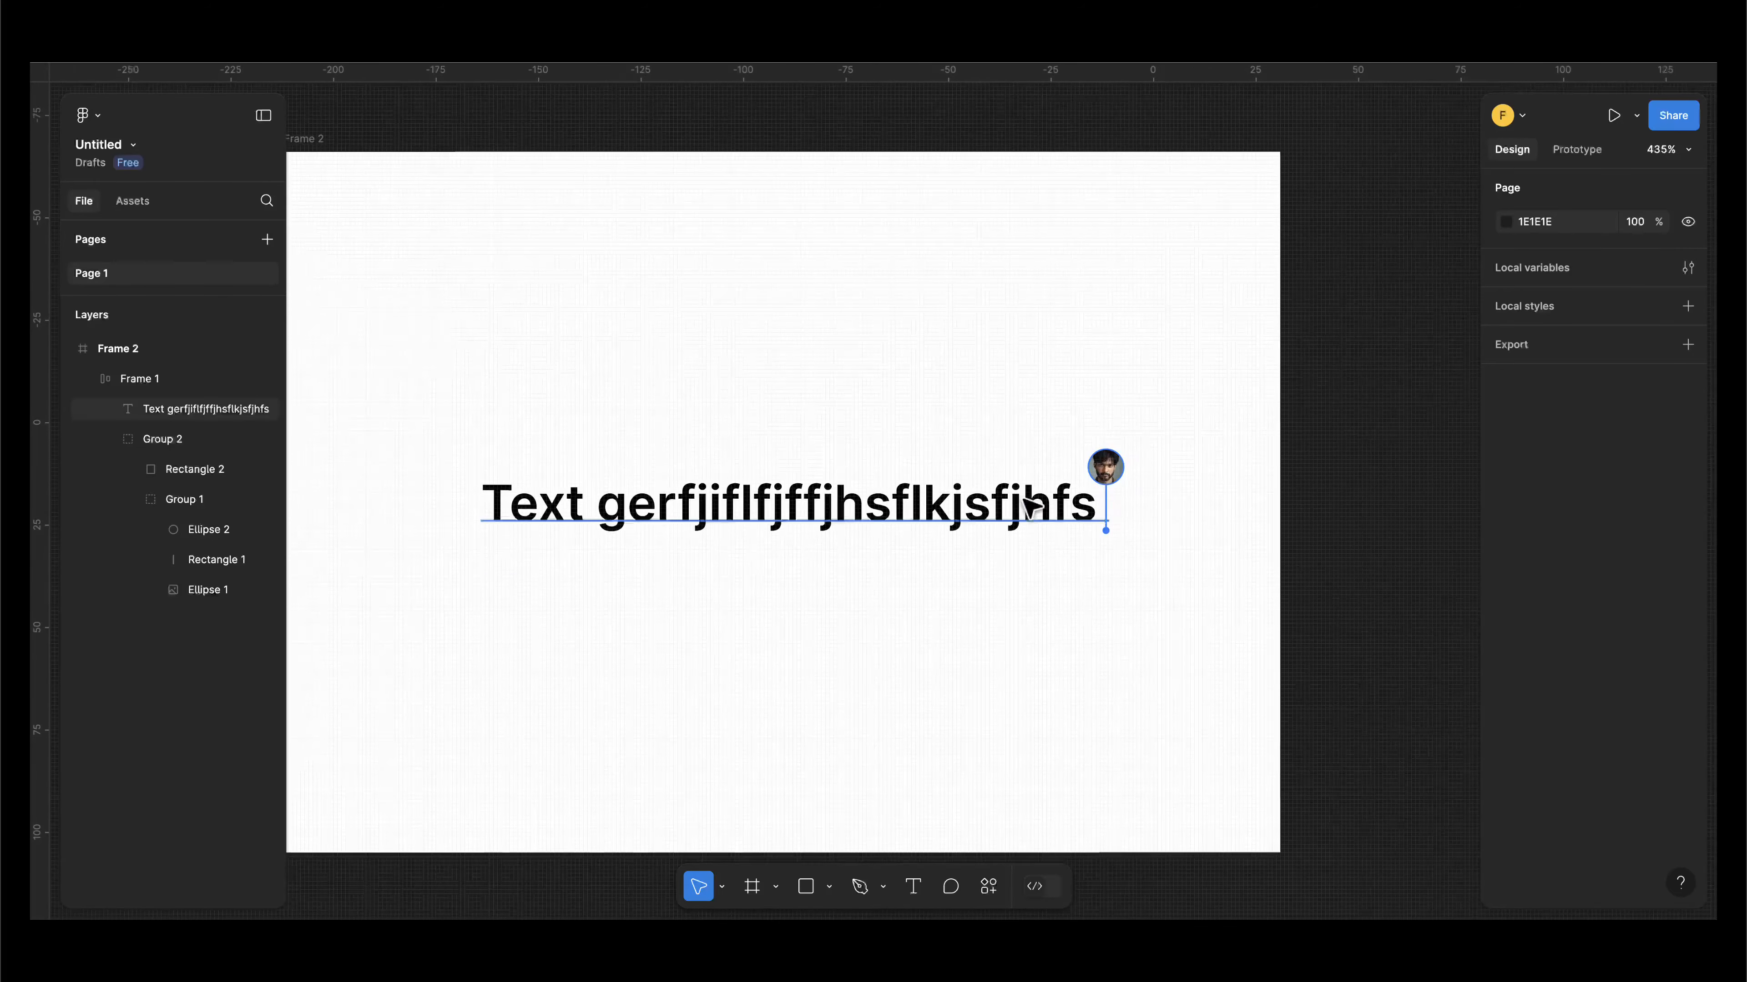
double_click(1012, 513)
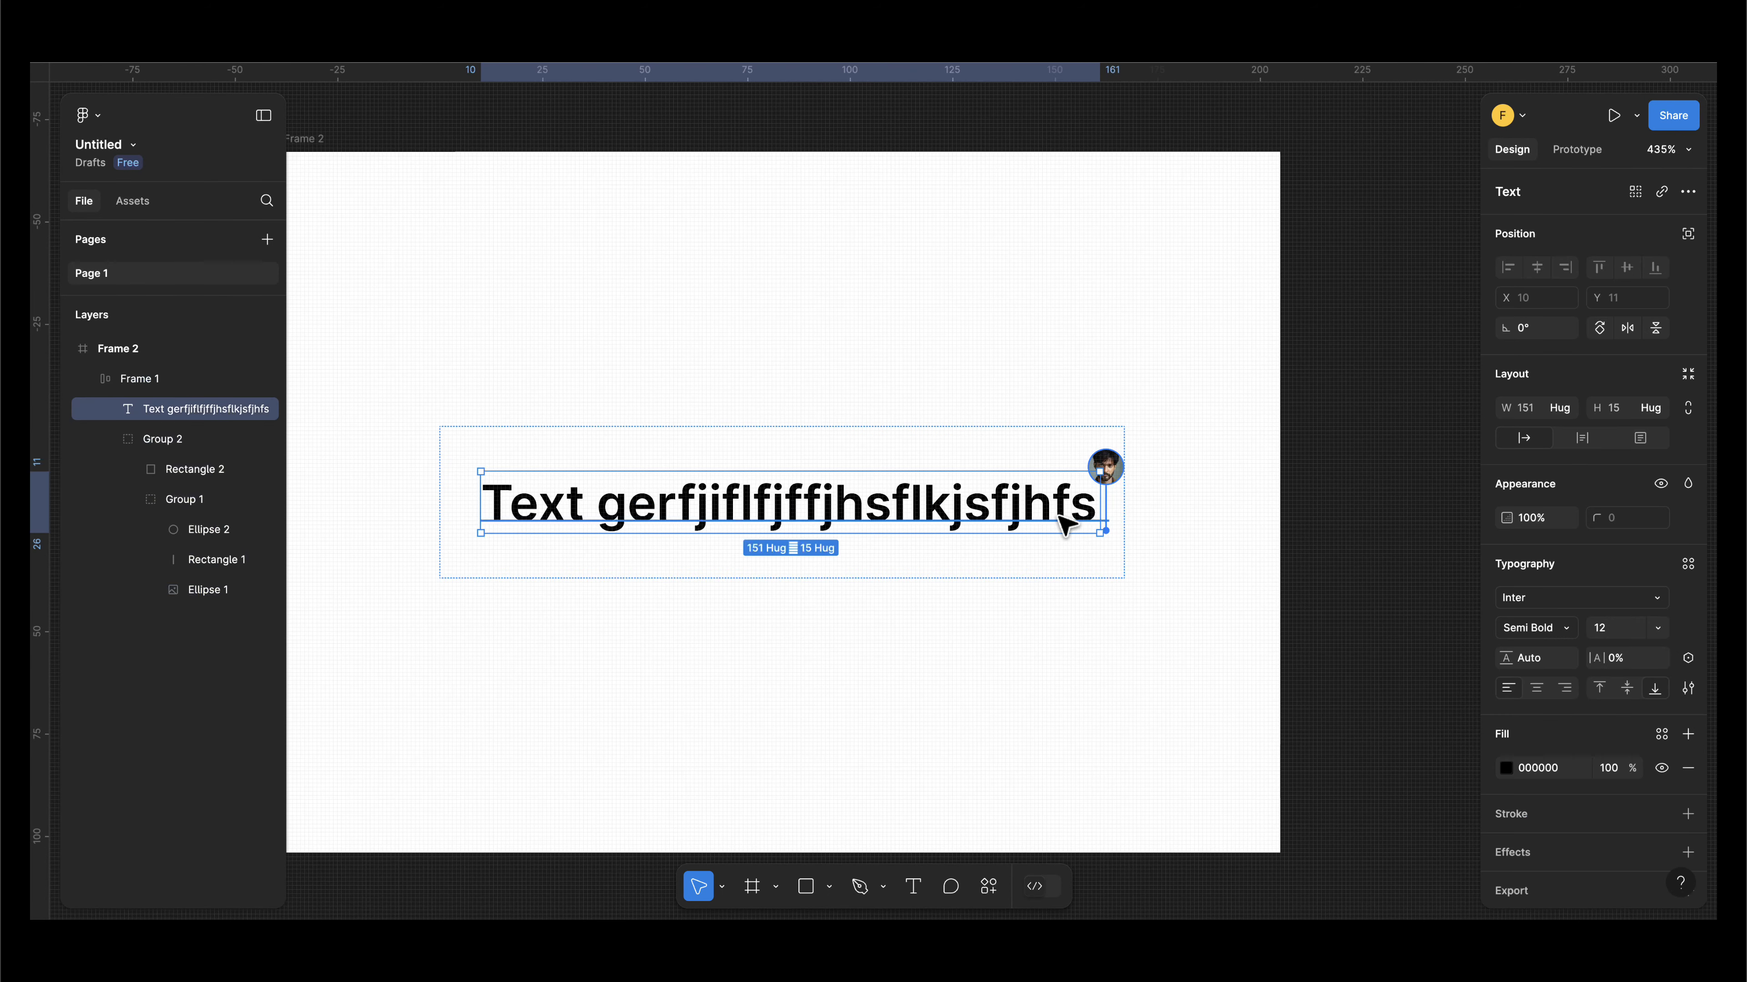
double_click(1080, 513)
click(1088, 512)
key(BackSpace)
key(BackSpace)
key(BackSpace)
key(BackSpace)
key(BackSpace)
key(BackSpace)
key(BackSpace)
key(BackSpace)
key(BackSpace)
key(BackSpace)
key(BackSpace)
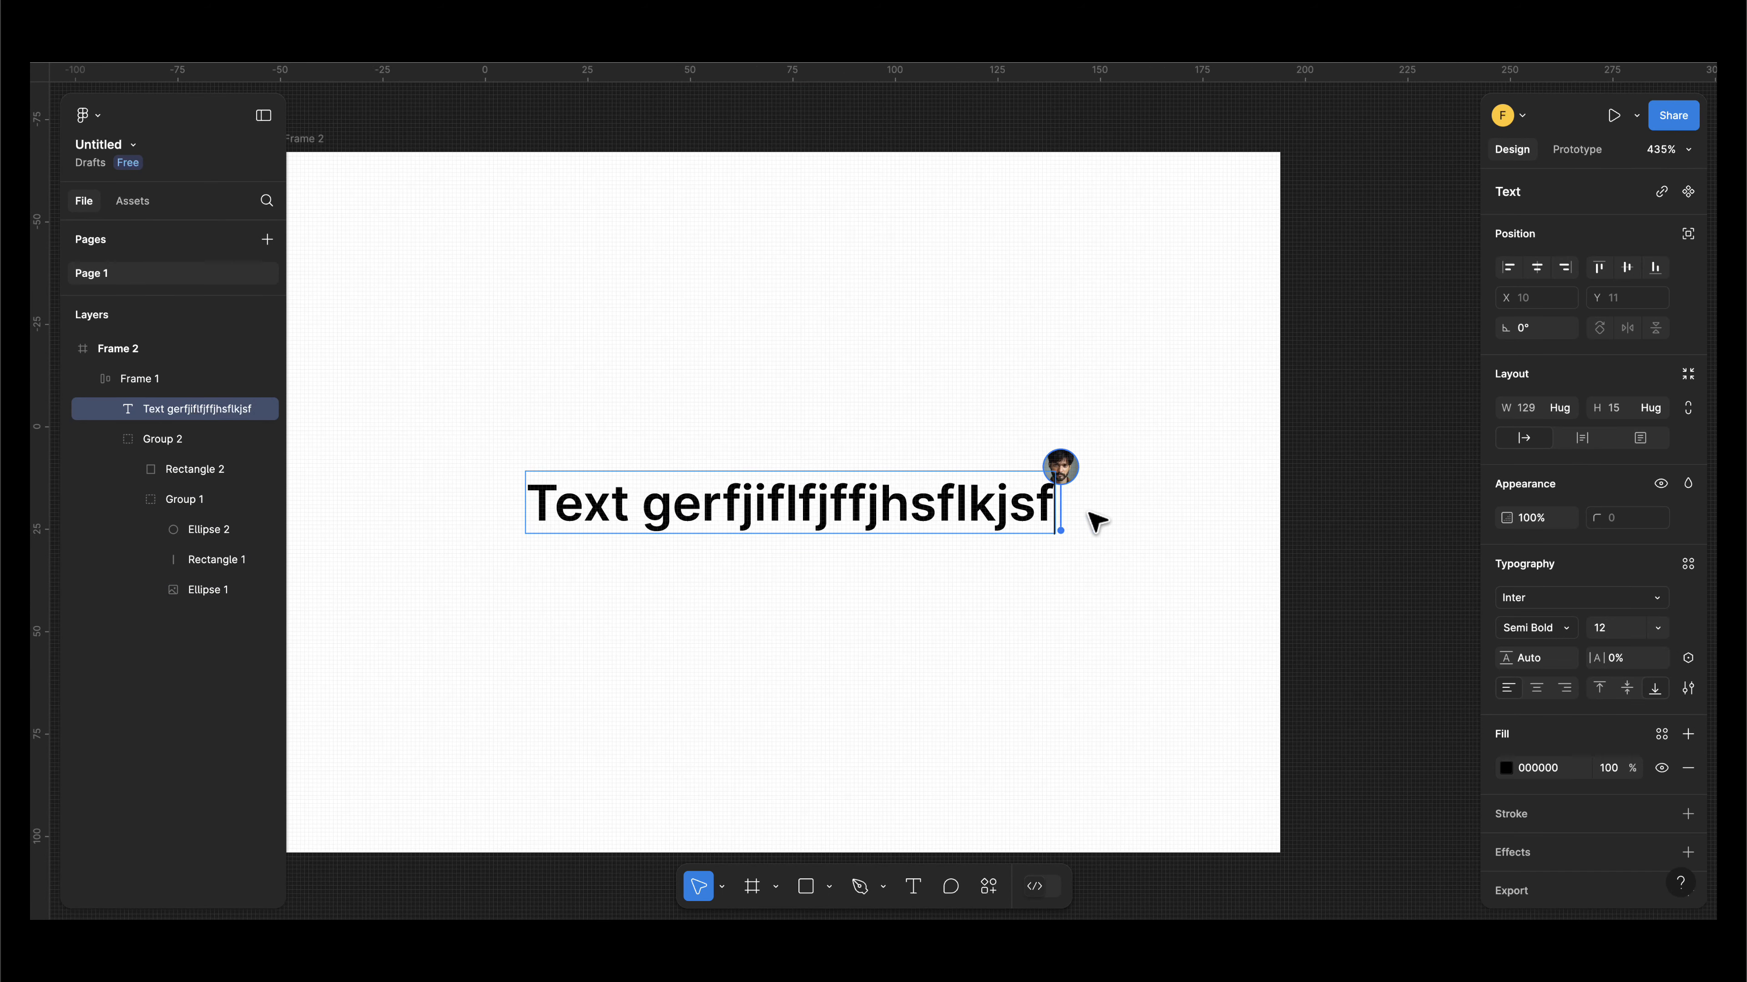
key(BackSpace)
key(BackSpace)
key(BackSpace)
key(BackSpace)
key(BackSpace)
key(BackSpace)
key(BackSpace)
key(BackSpace)
key(BackSpace)
key(BackSpace)
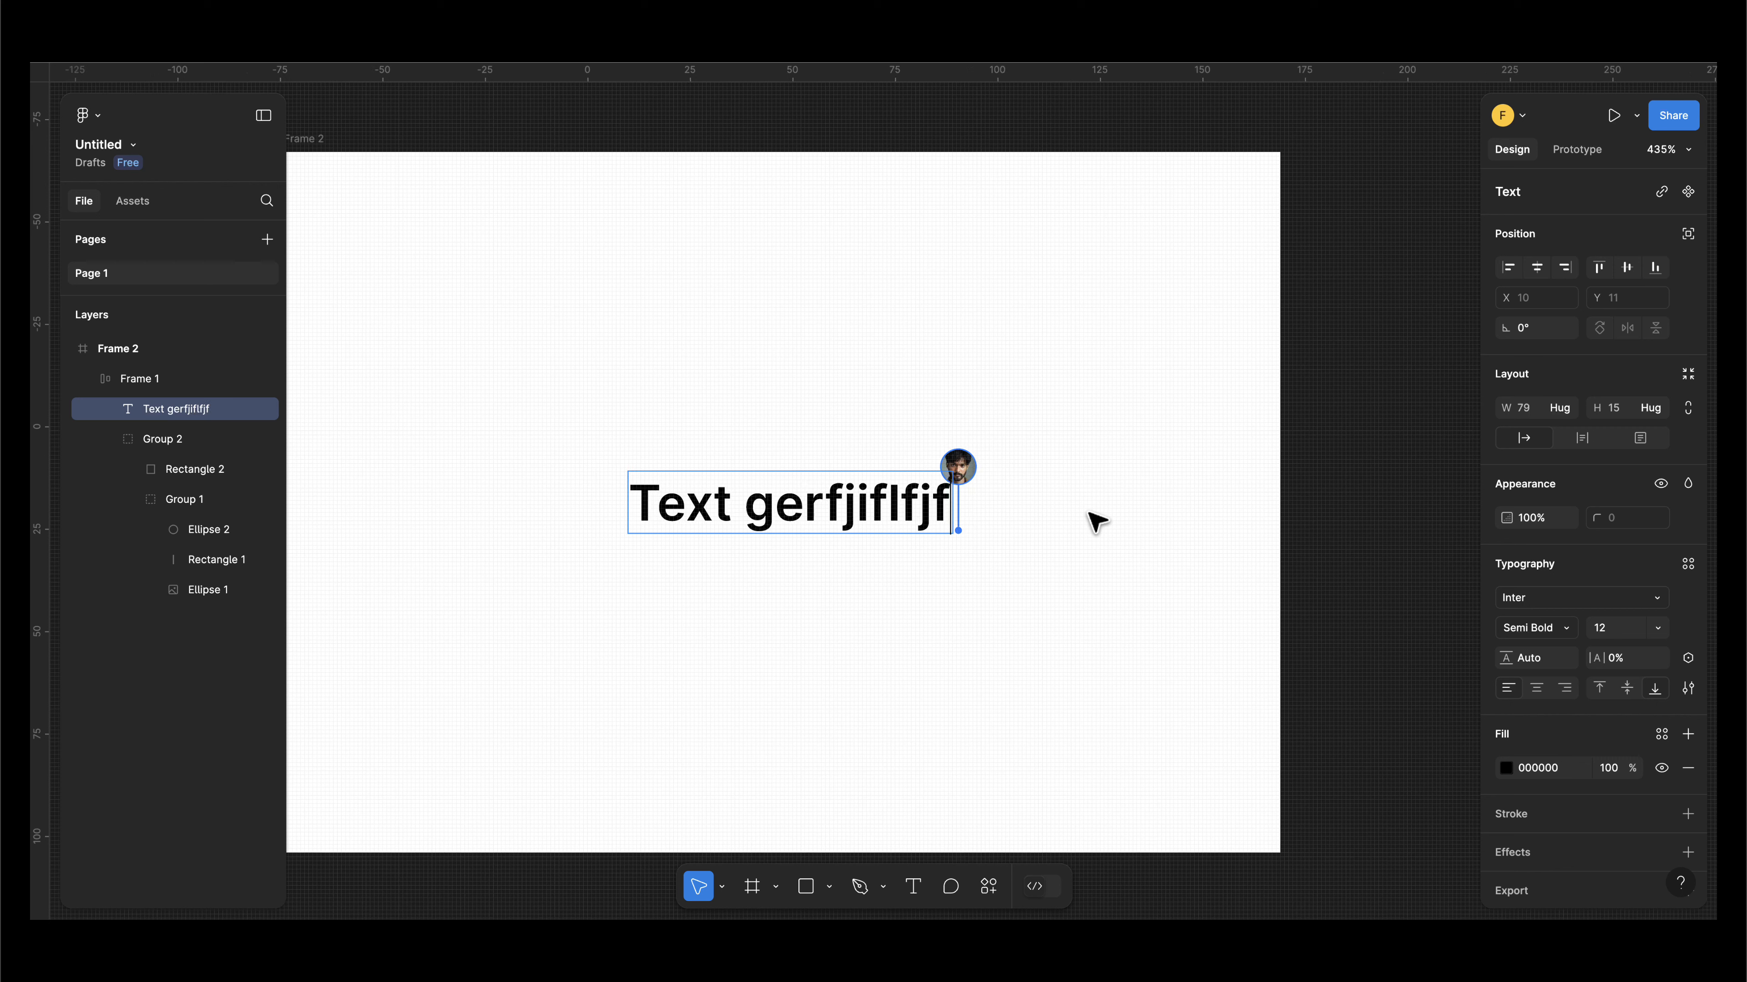
key(BackSpace)
key(BackSpace)
key(BackSpace)
key(BackSpace)
key(BackSpace)
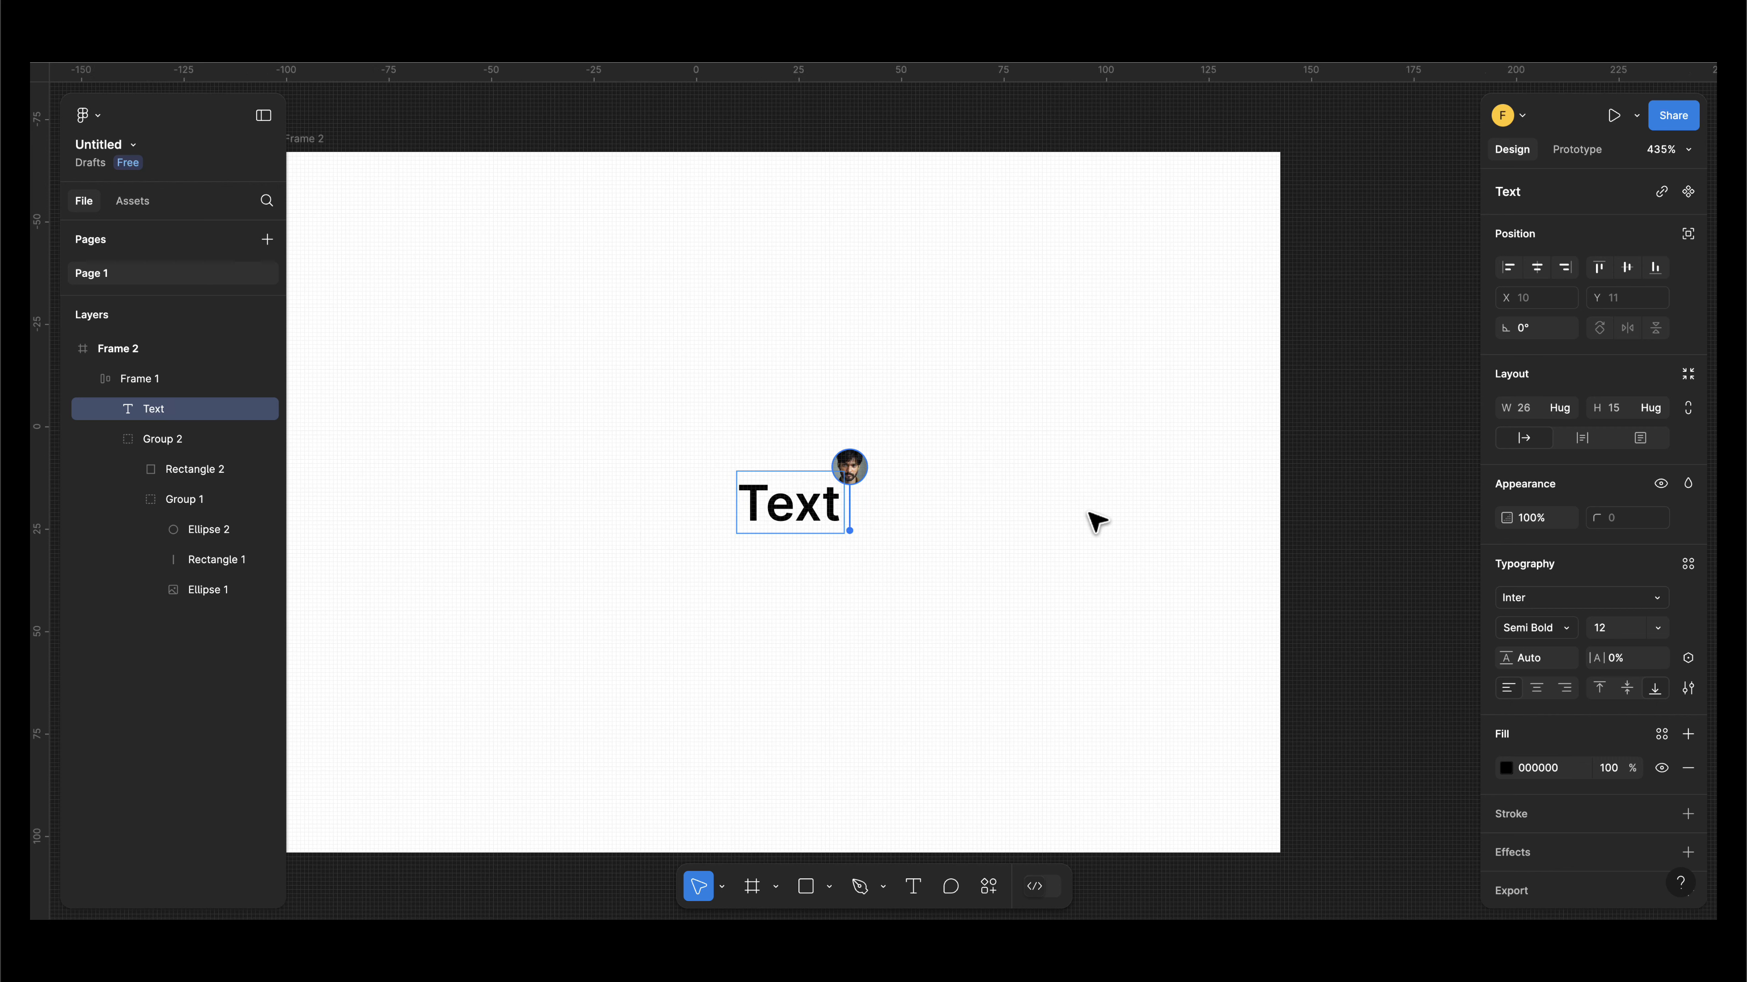
key(Escape)
click(980, 602)
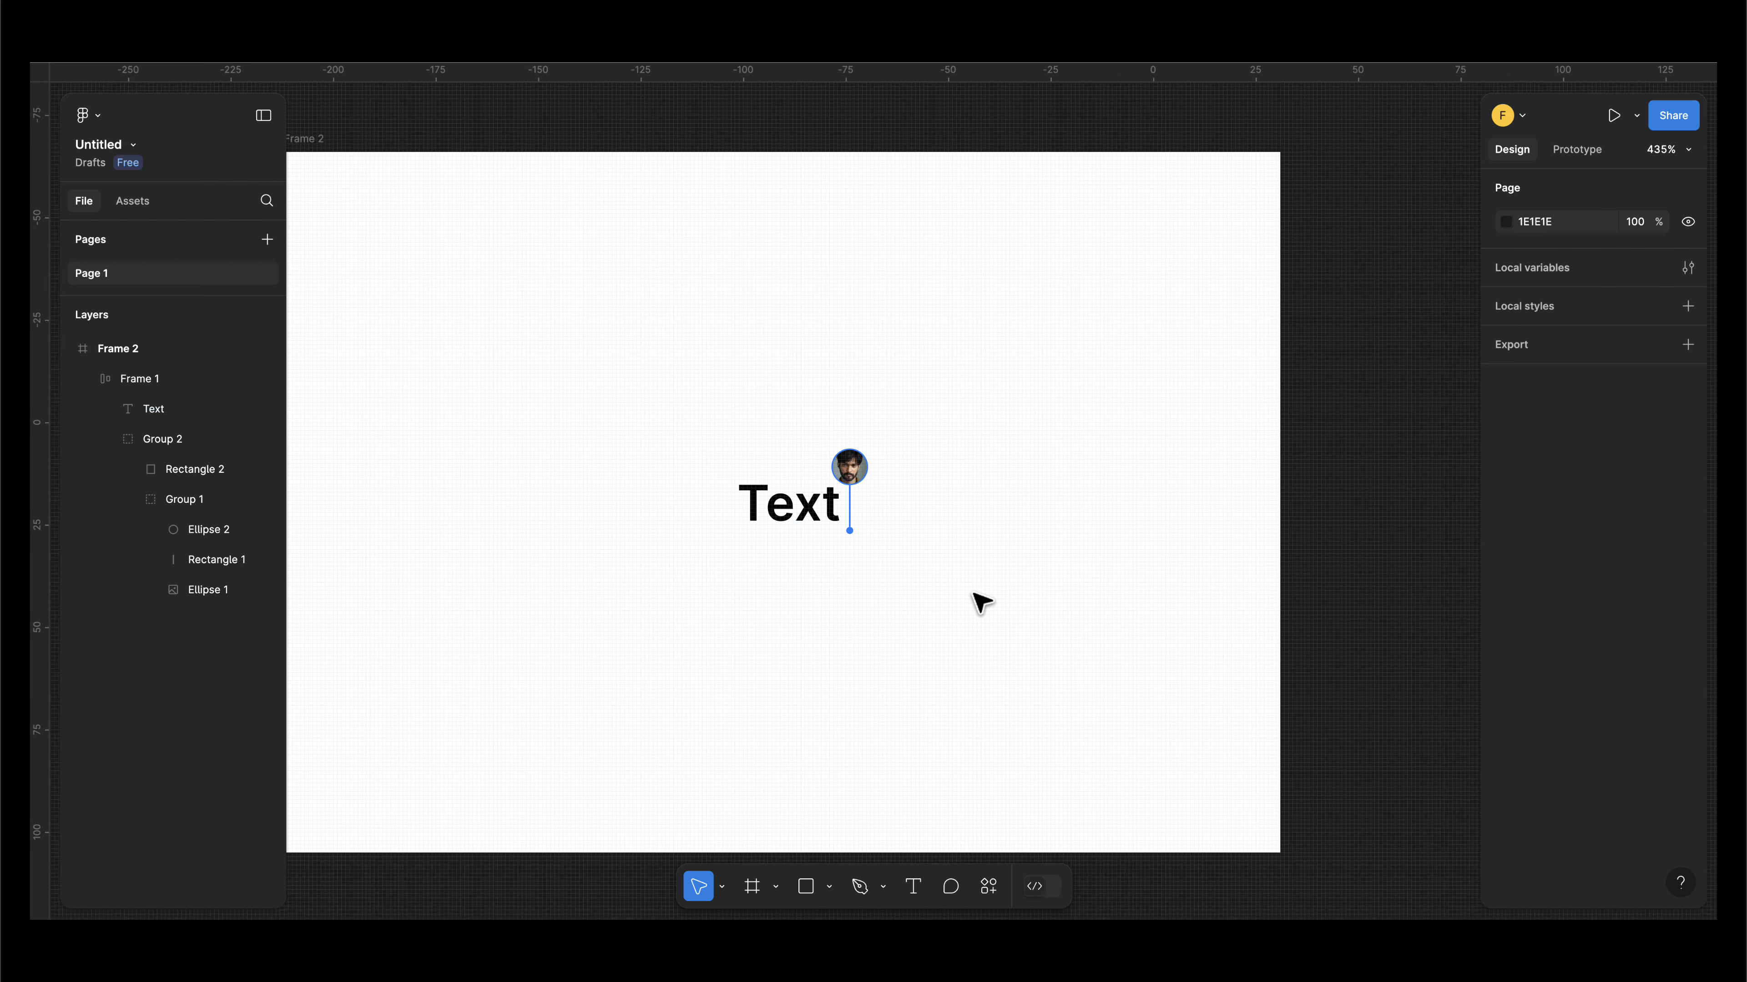
- Add a new text layer reading "Text" in Frame 2, below the existing text with the avatar cursor
drag(812, 642, 855, 614)
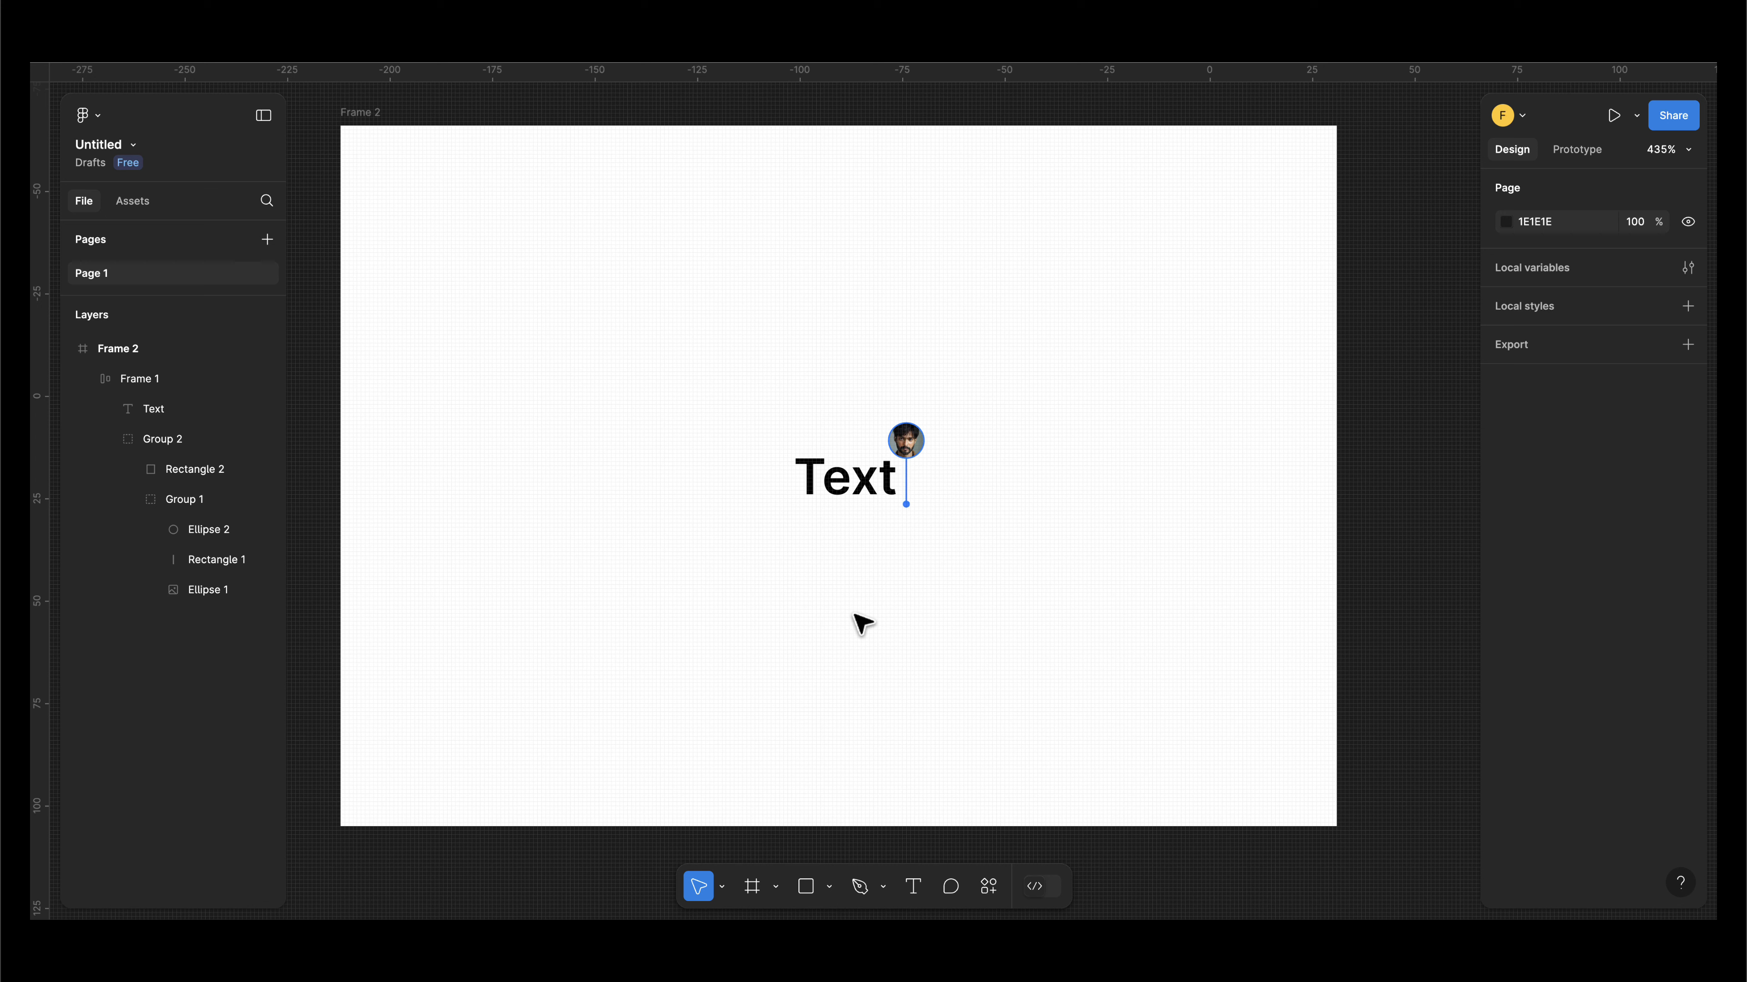
drag(877, 620, 900, 617)
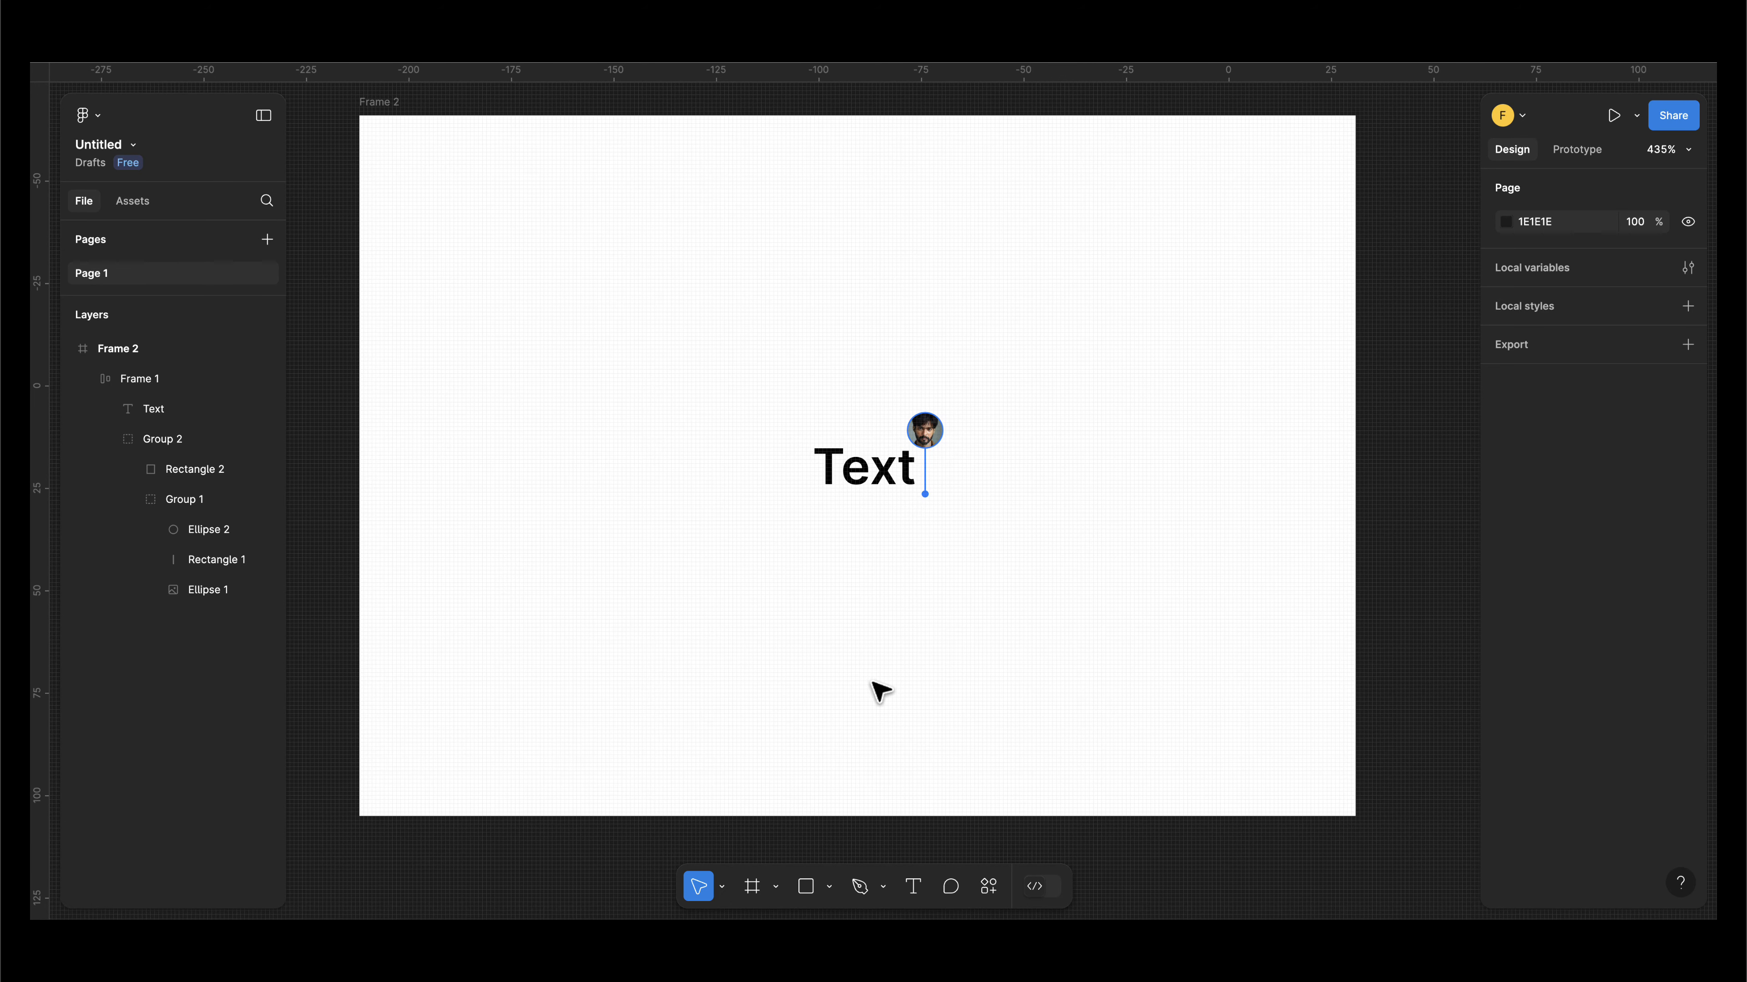
click(919, 893)
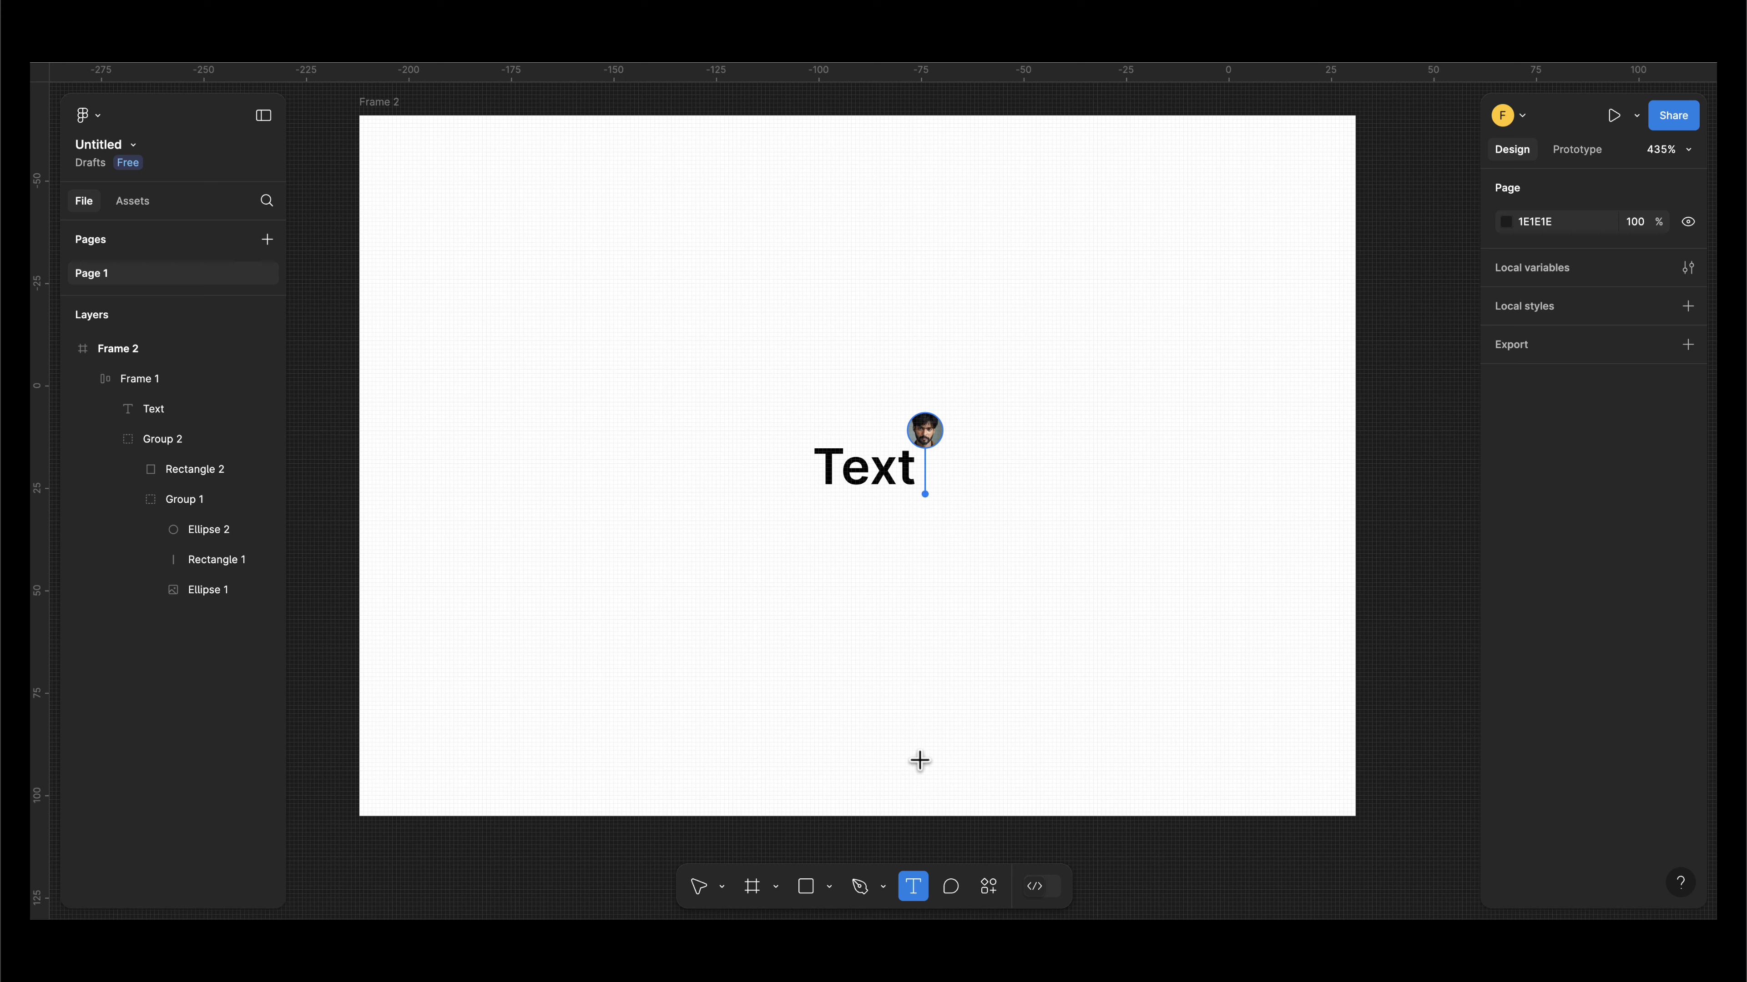
click(916, 668)
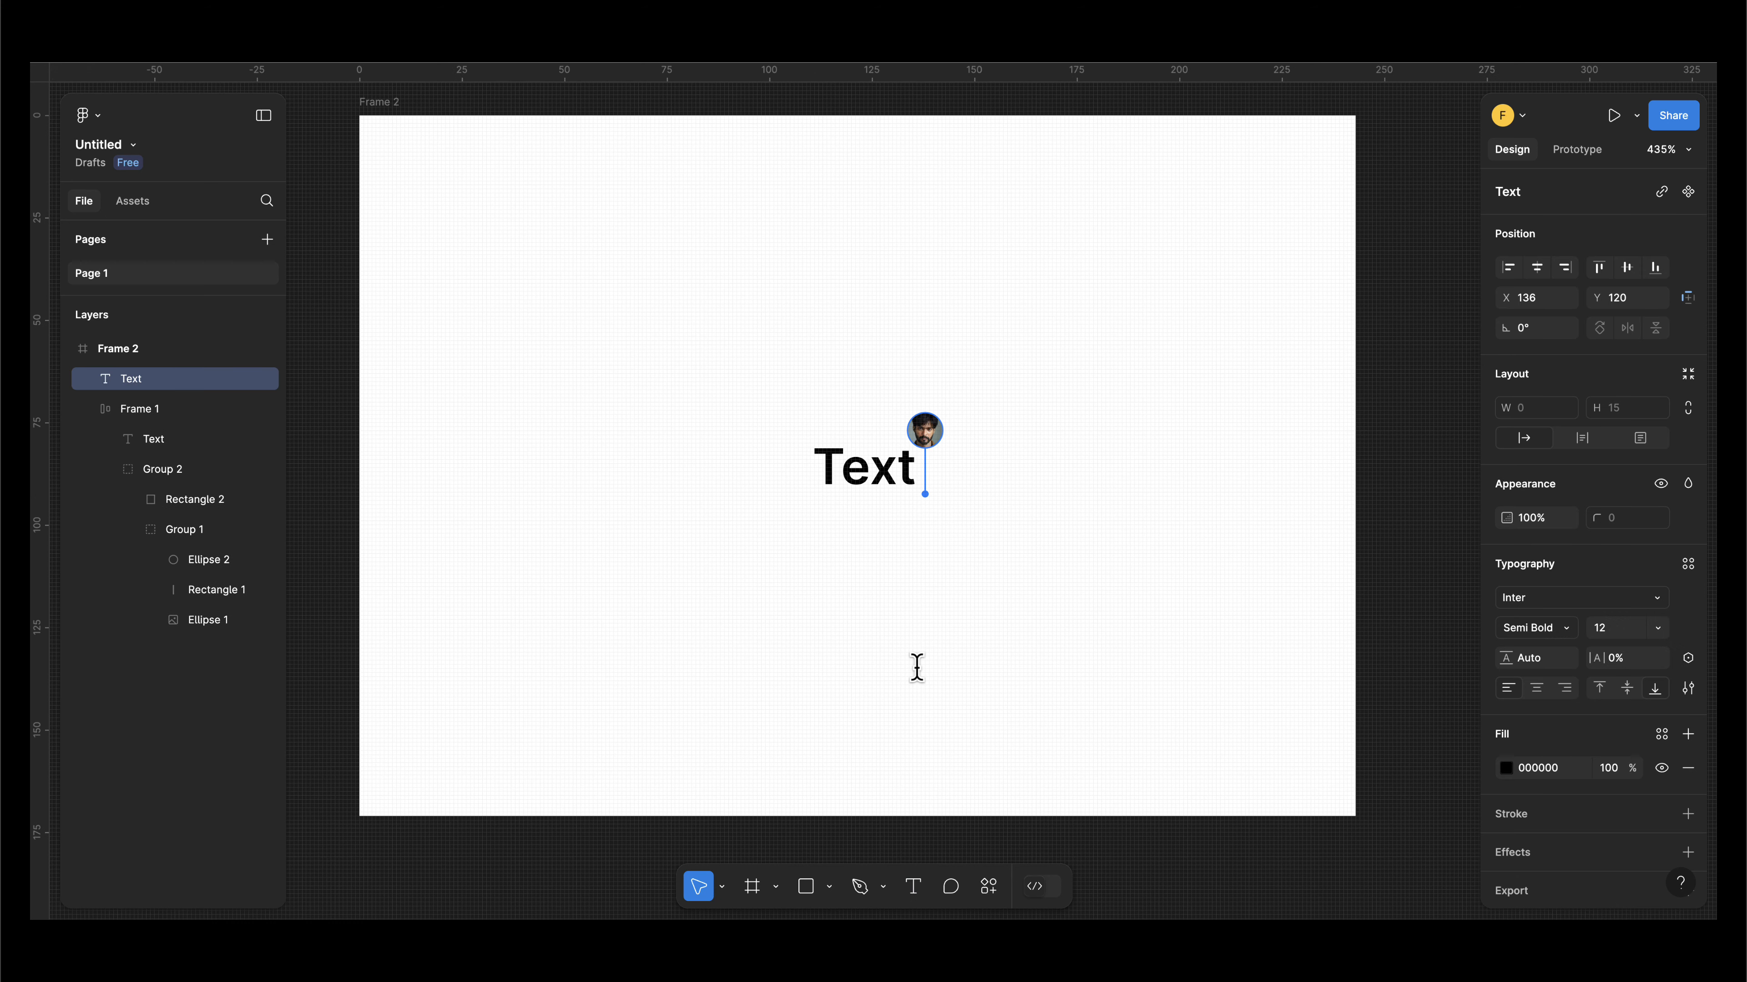
text(Text)
key(Escape)
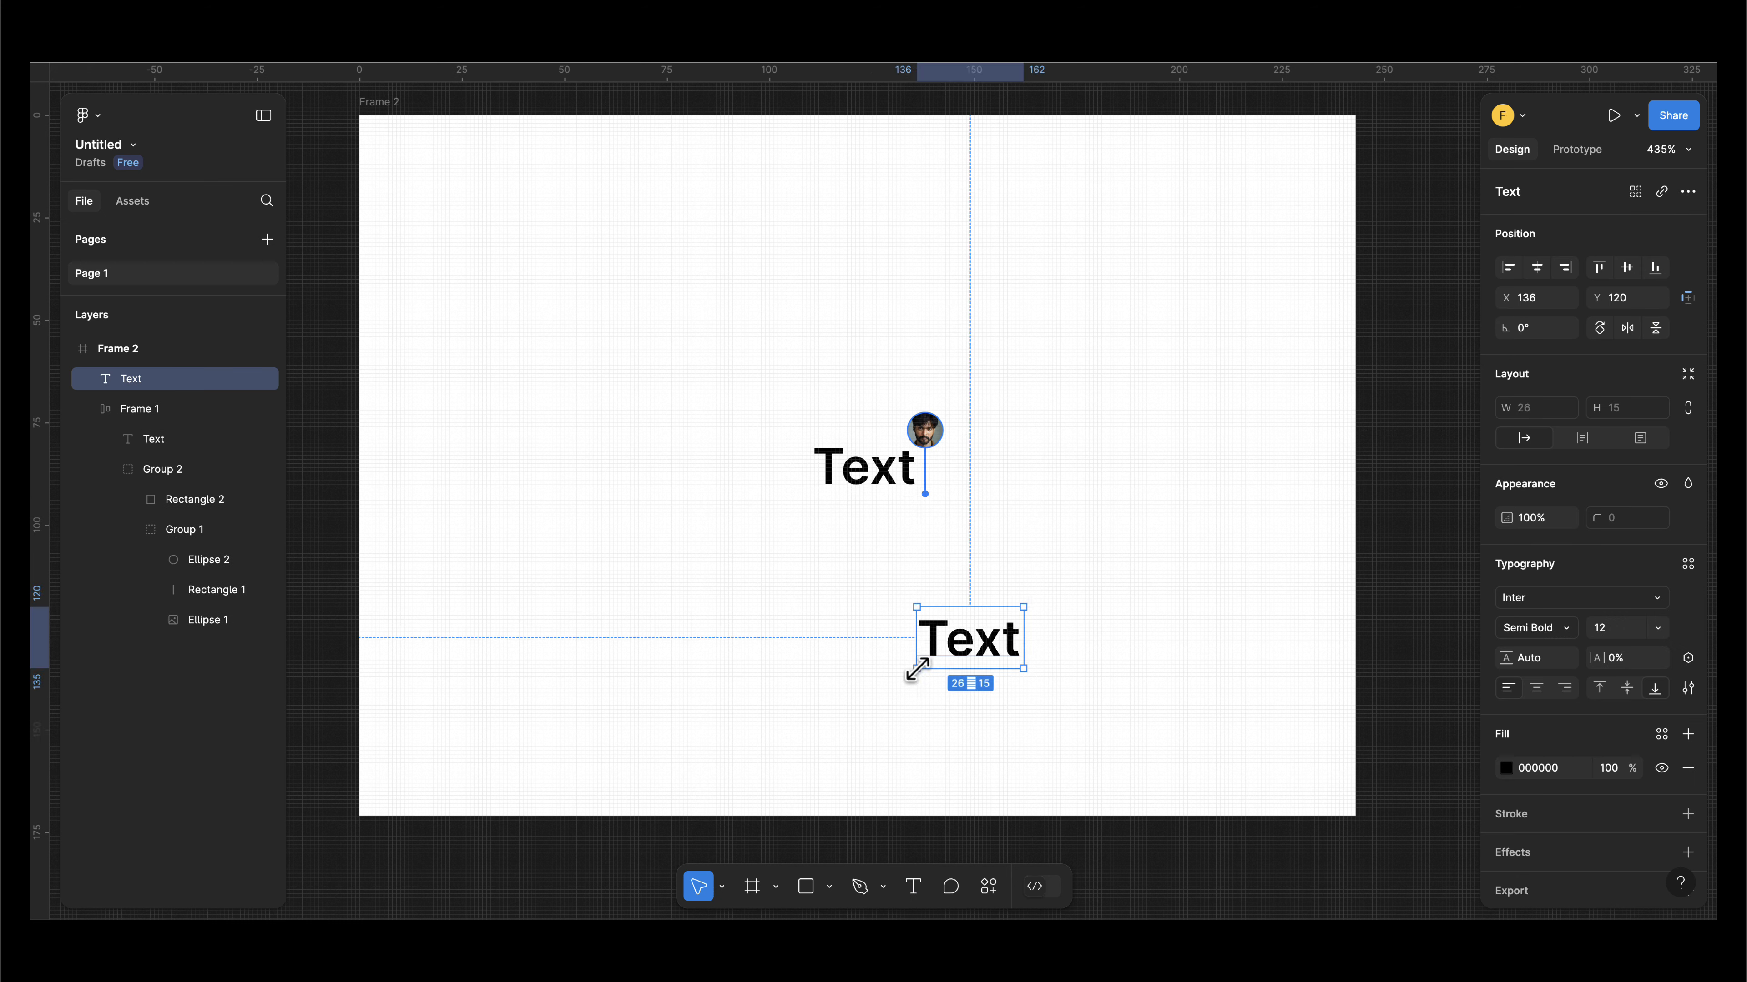
- Wrap the new text in an auto layout frame and move it to about X 107, Y 111
right_click(984, 649)
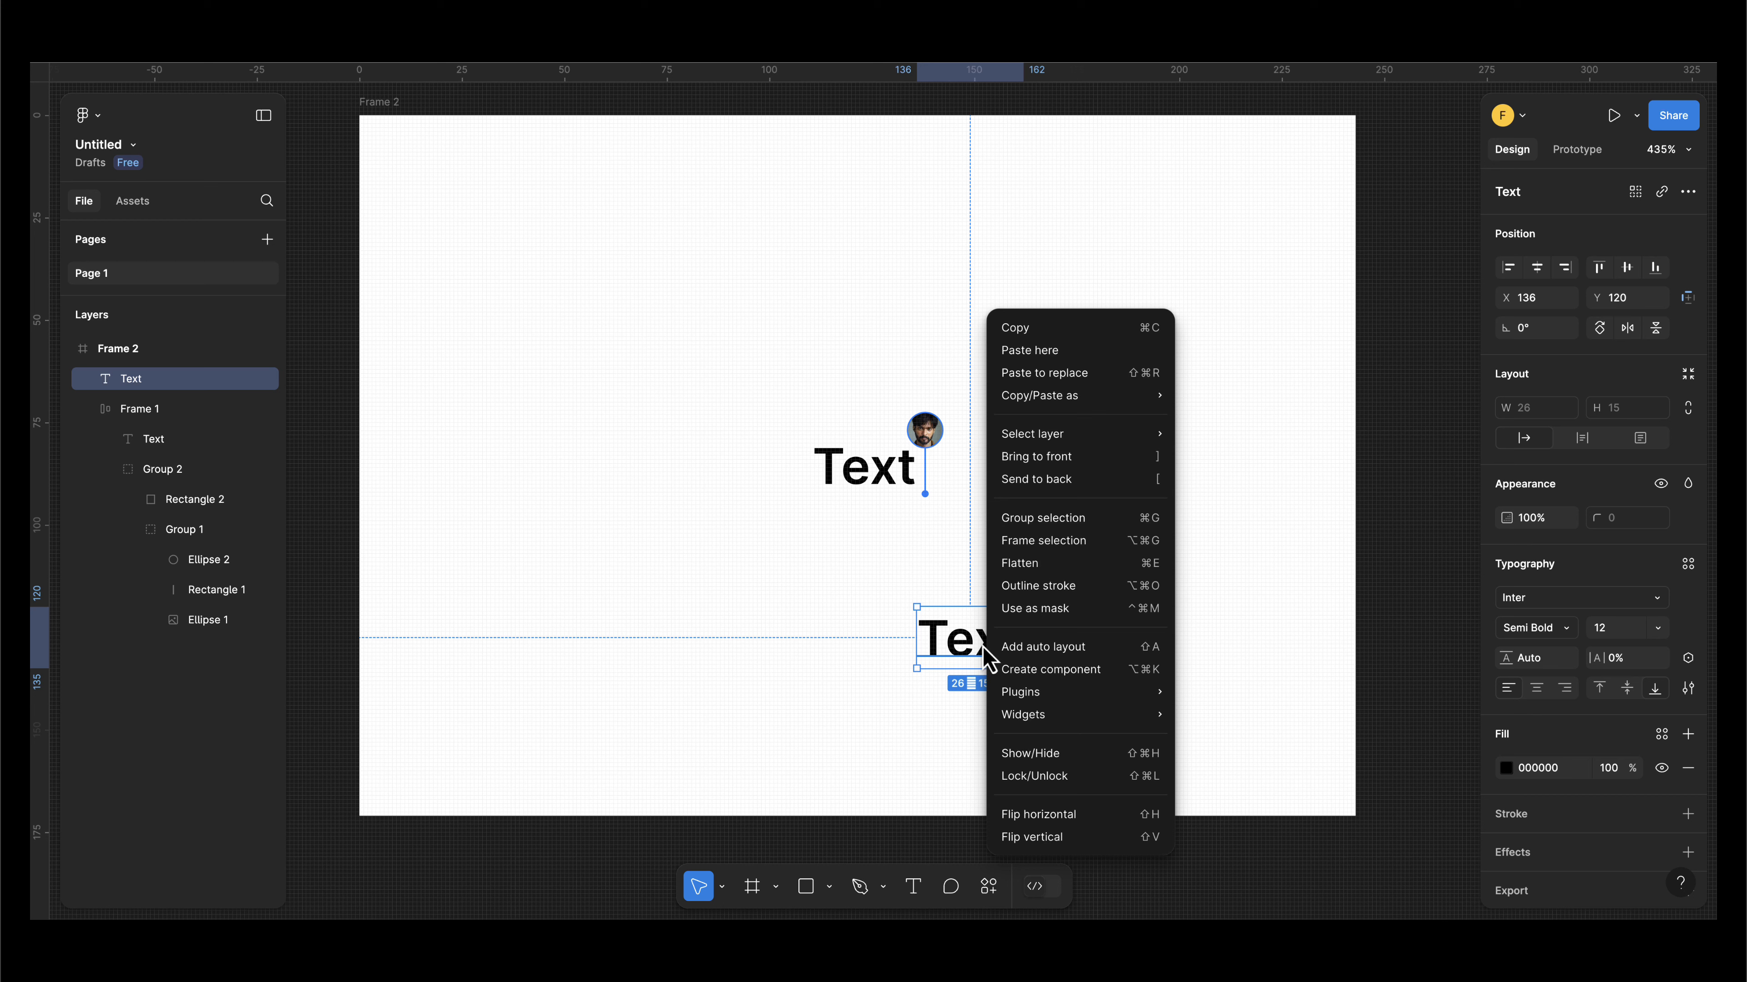
click(1040, 650)
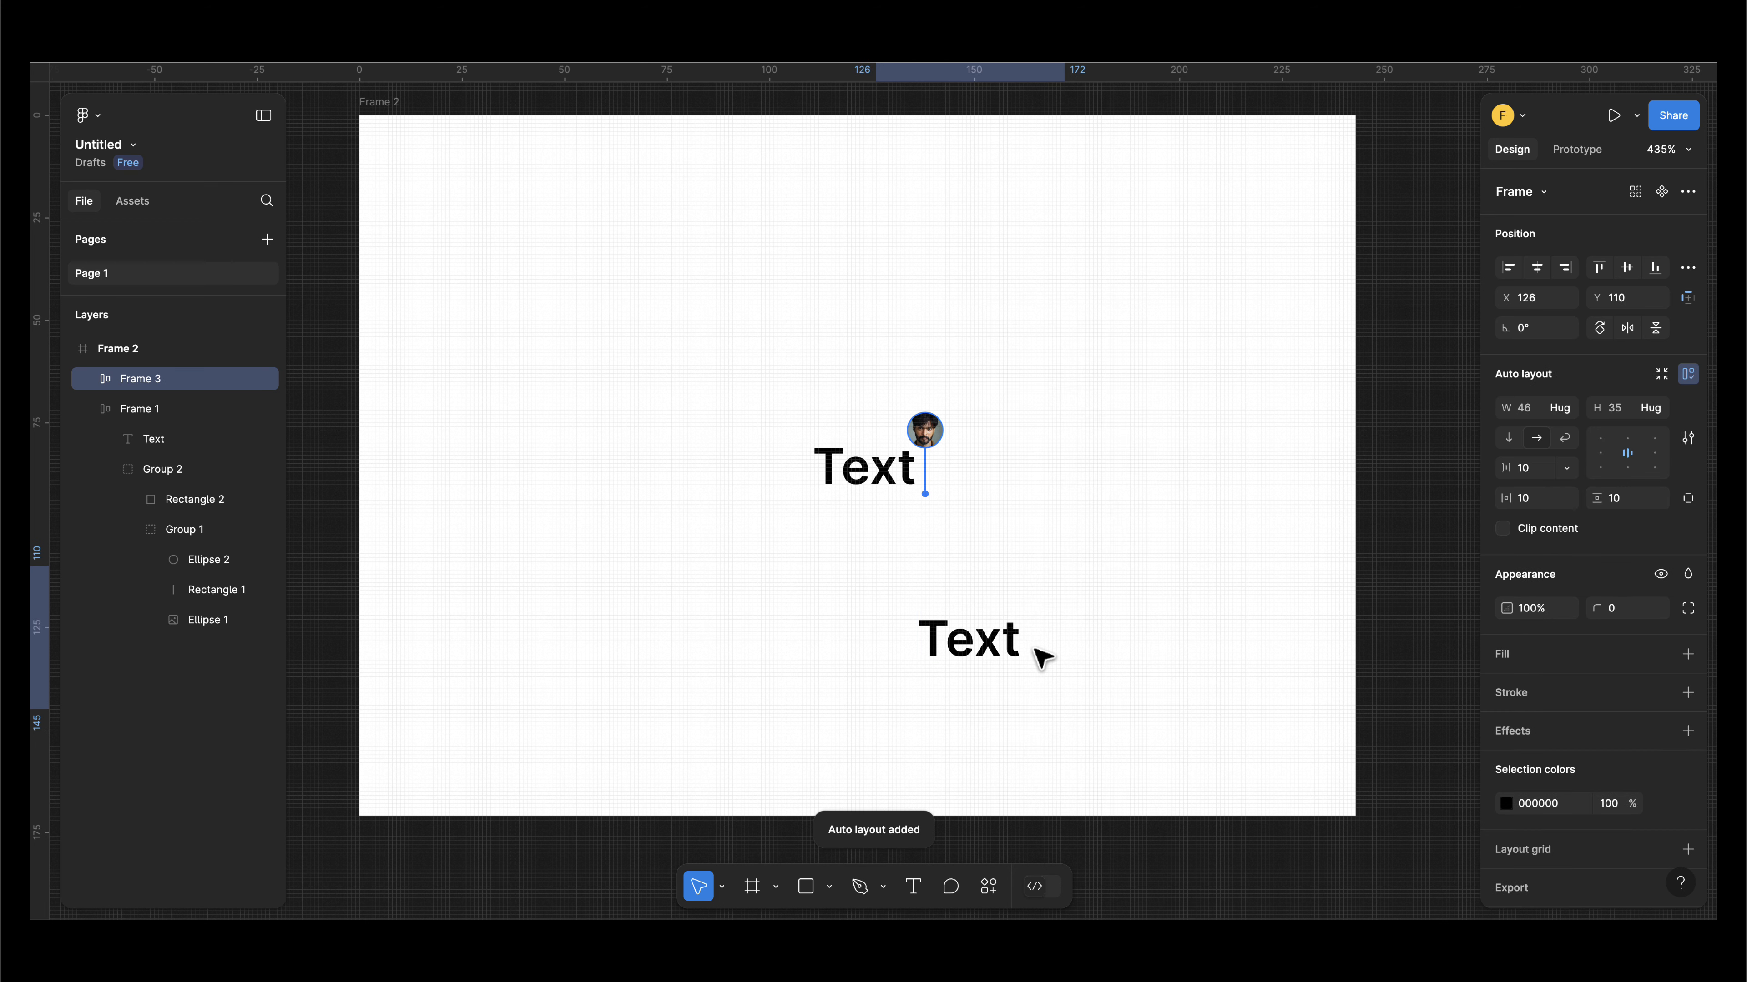
click(1150, 663)
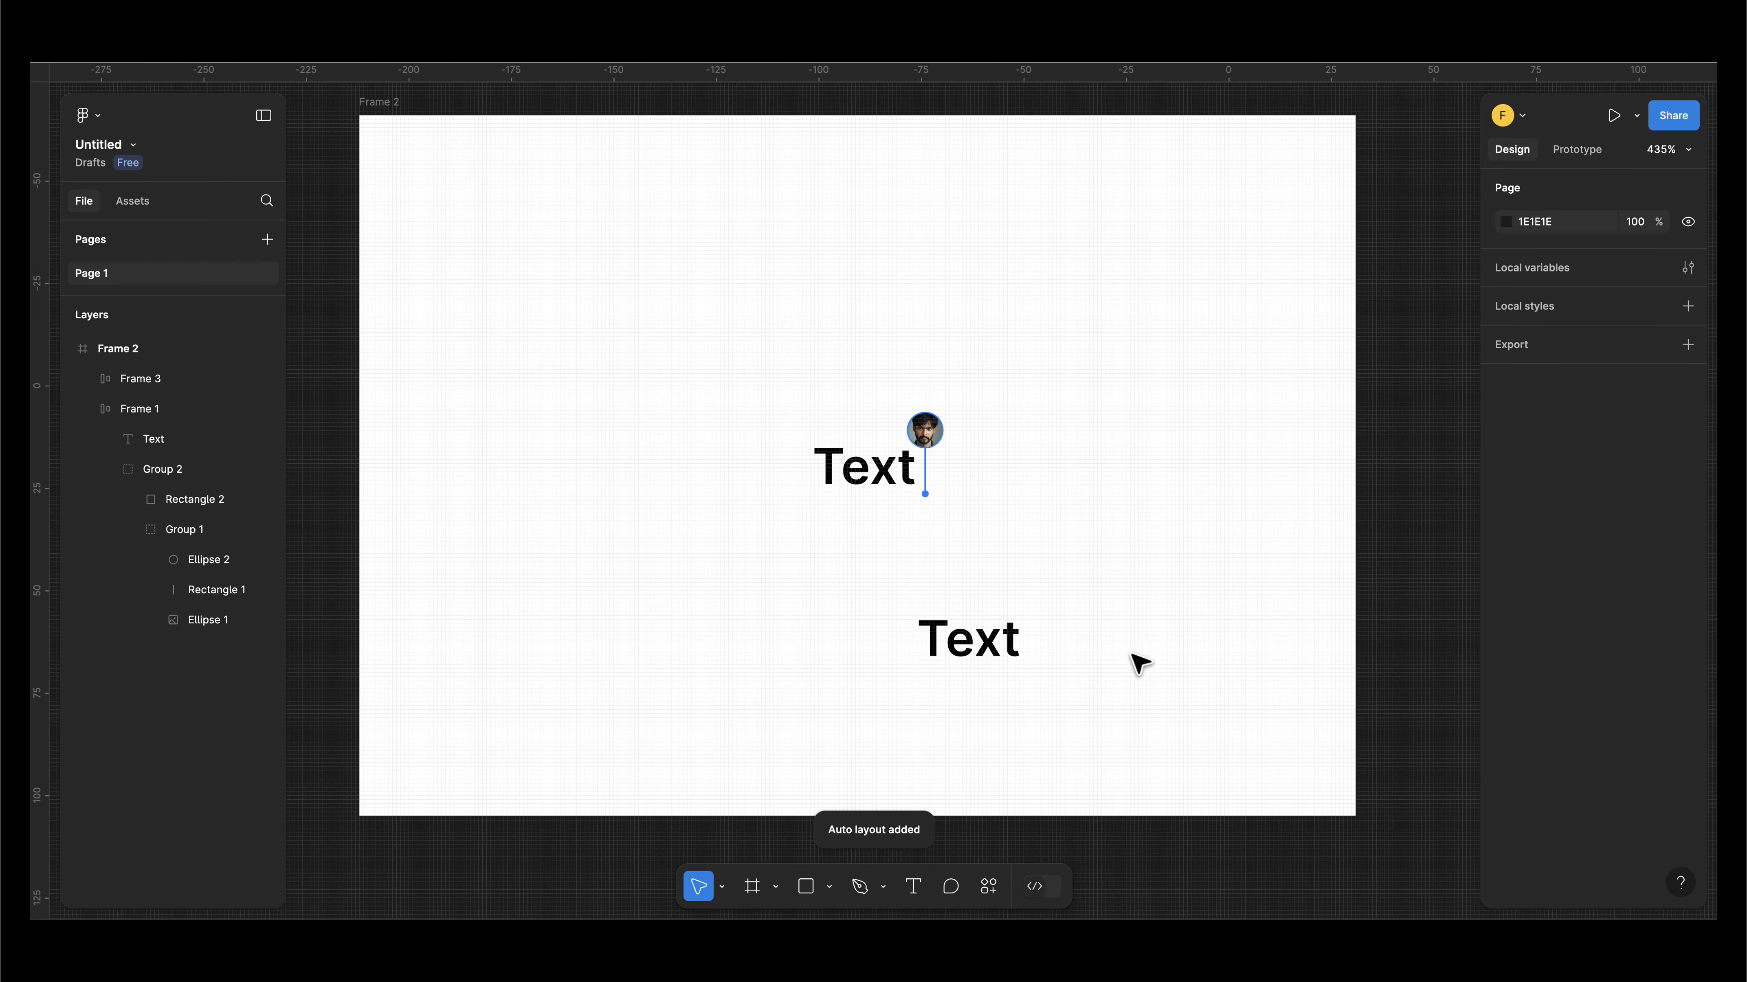
drag(963, 653, 887, 654)
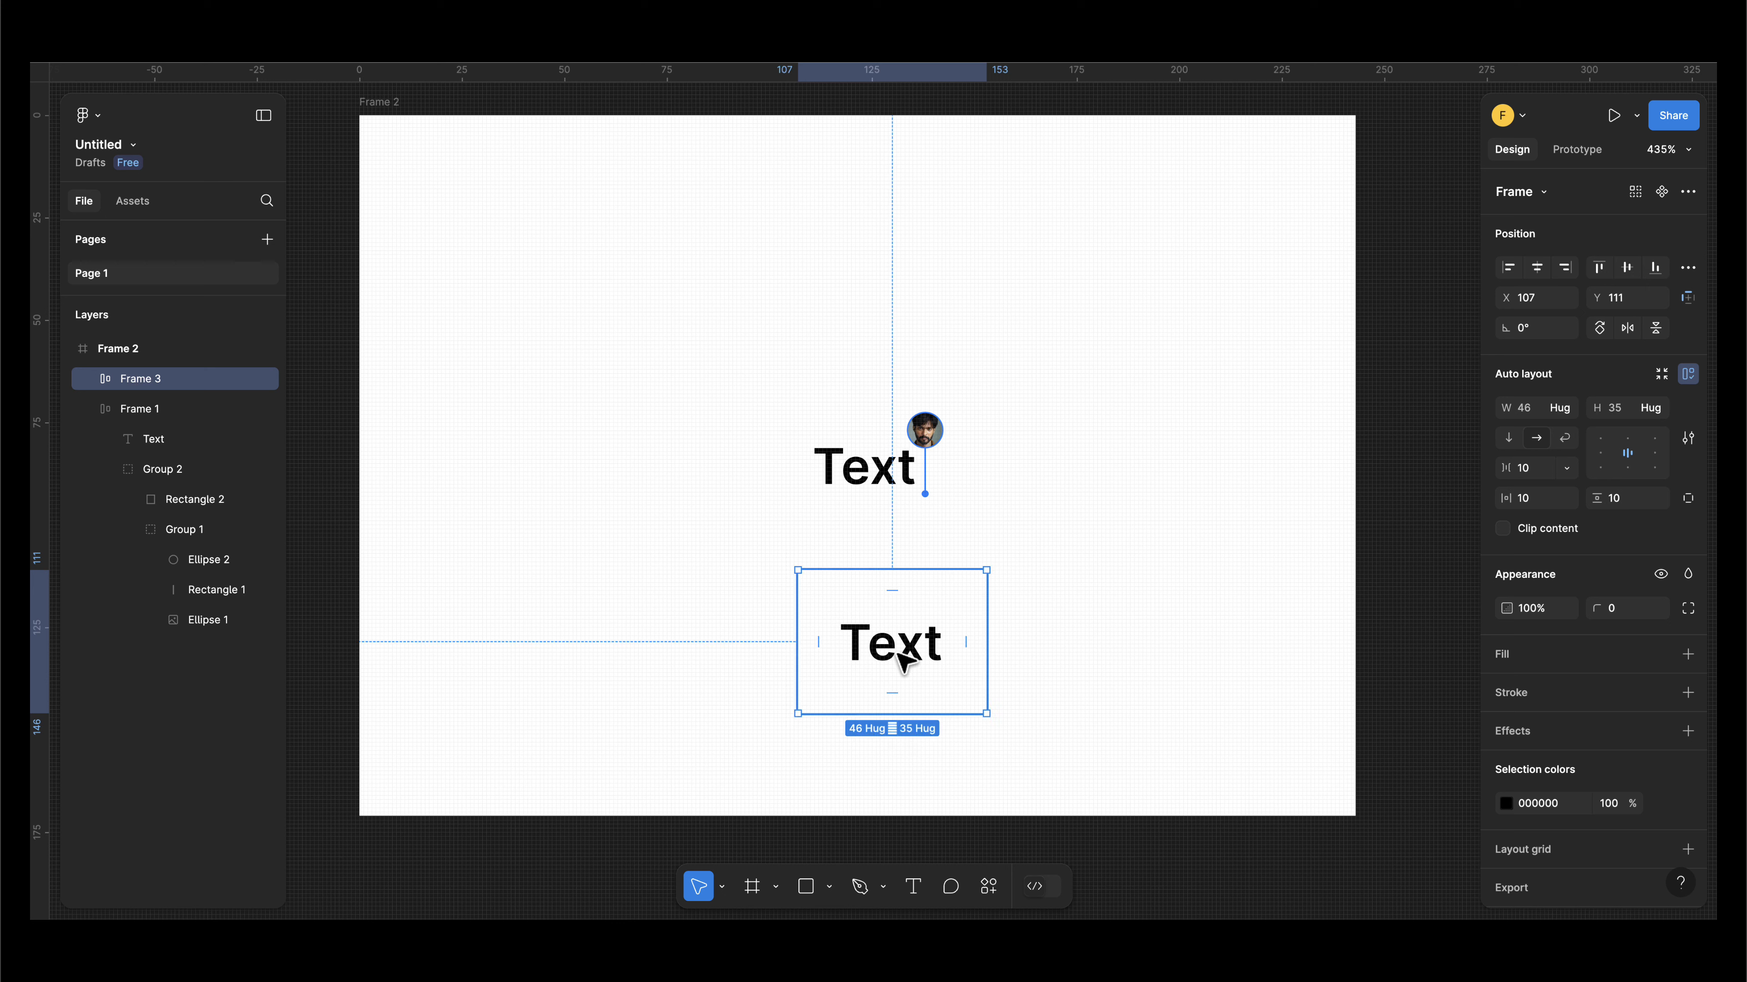
- Draw a circle about 11.7 in diameter with the Ellipse tool, beside and slightly above the new text frame
click(832, 887)
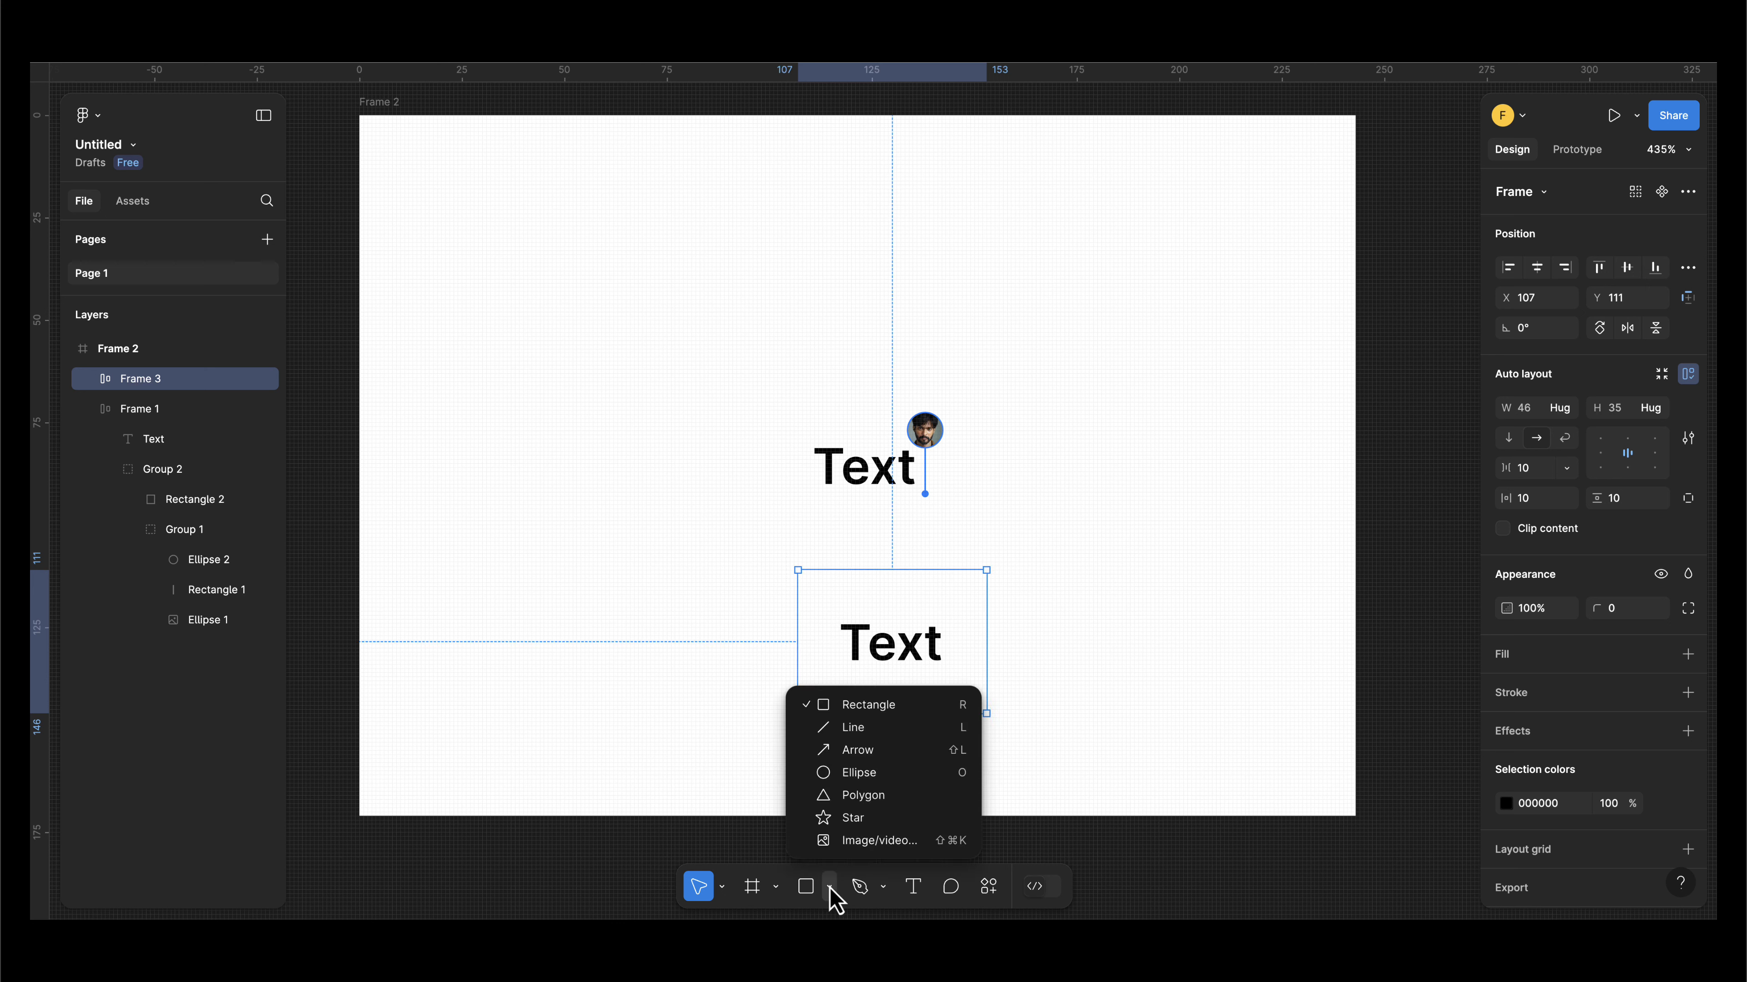
click(847, 776)
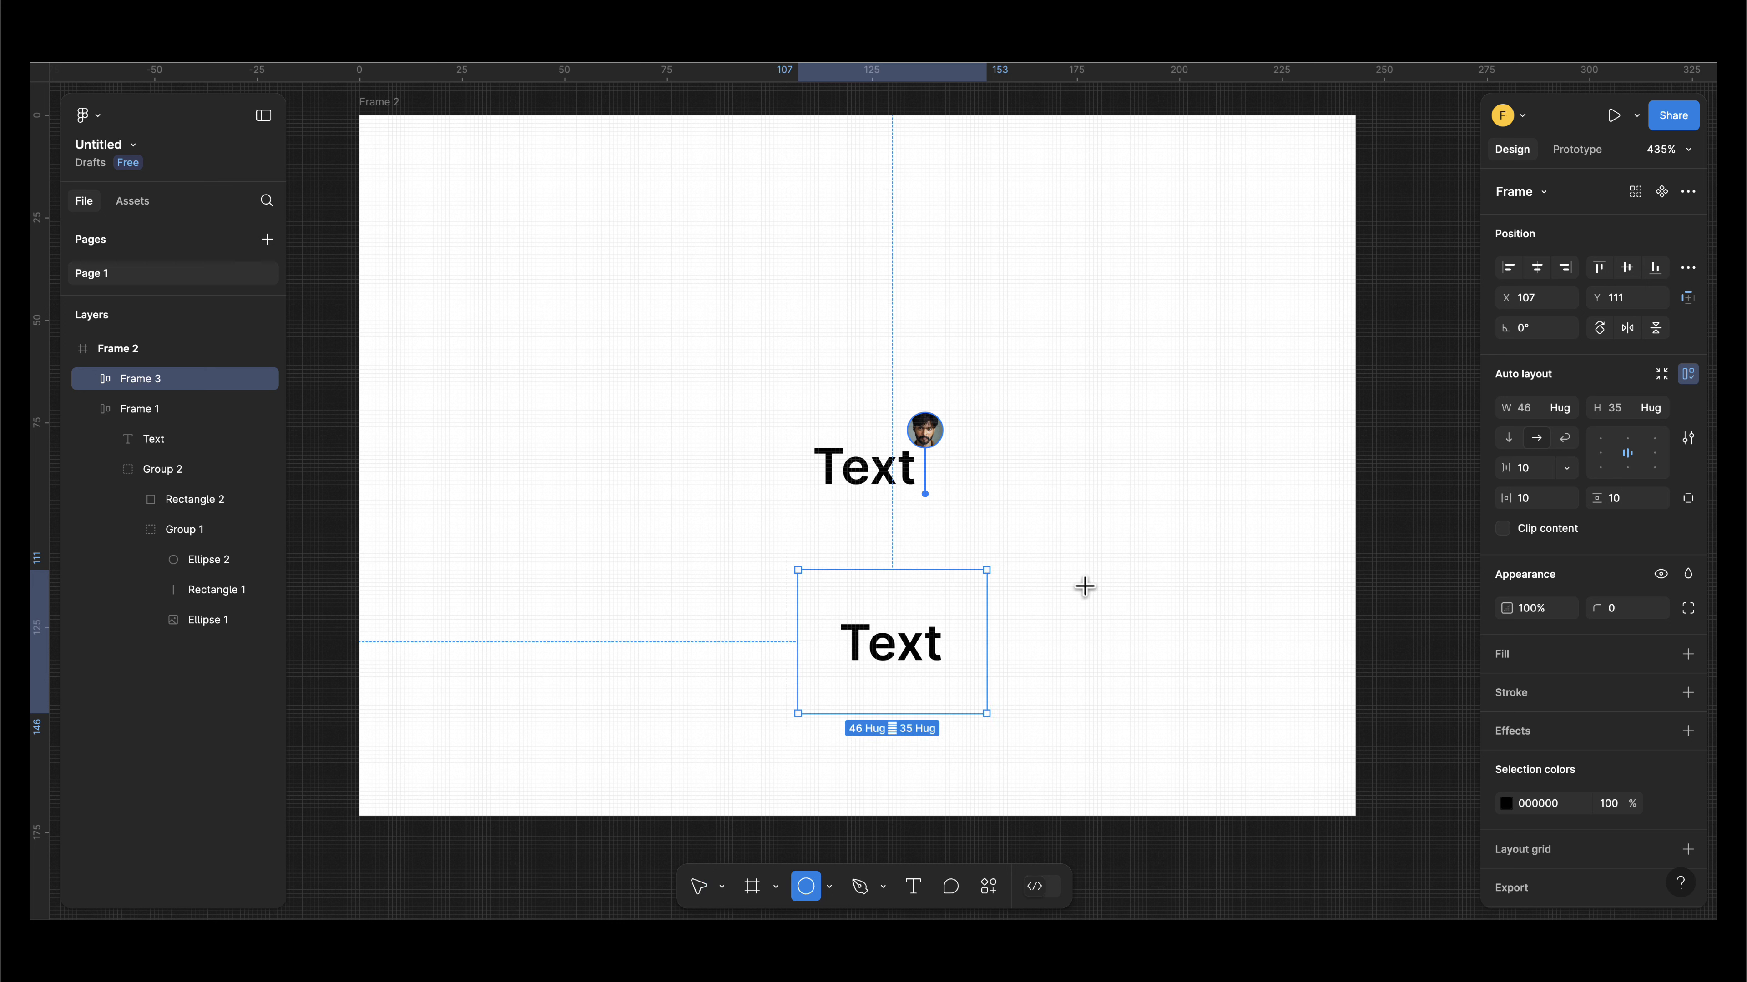
drag(1086, 572, 1115, 621)
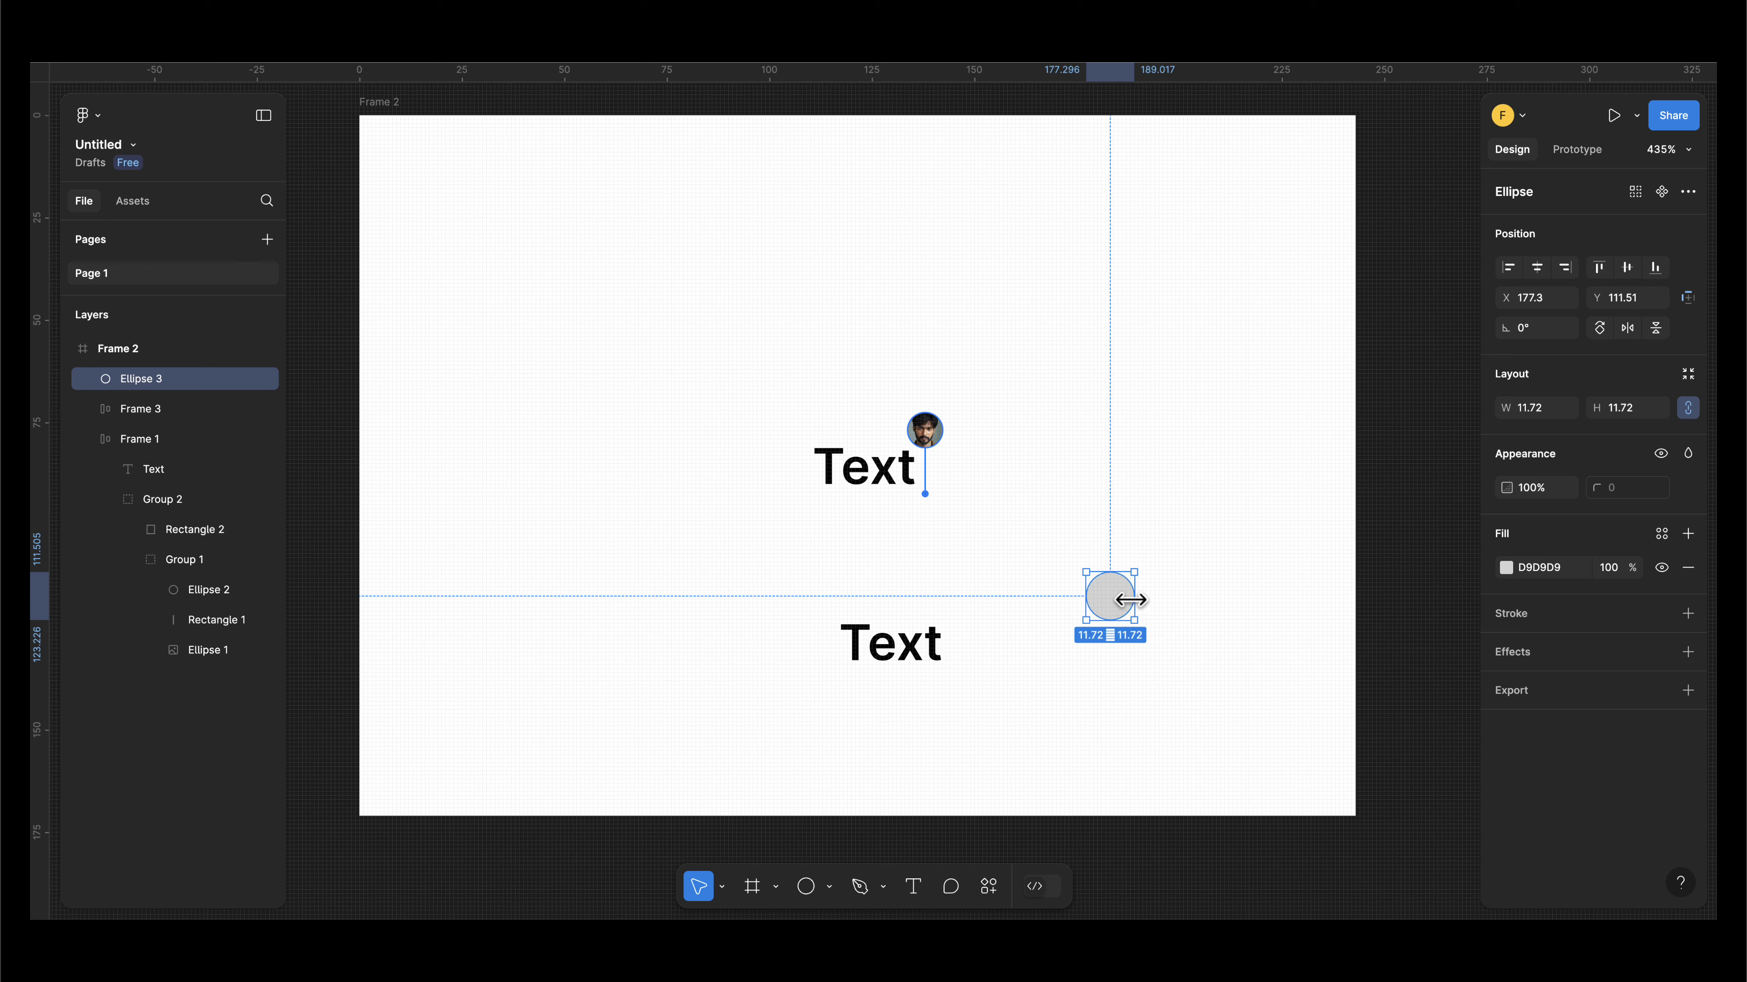
- Change the circle's fill to an image, using the rendernet_media portrait PNG from the Downloads folder
click(1506, 568)
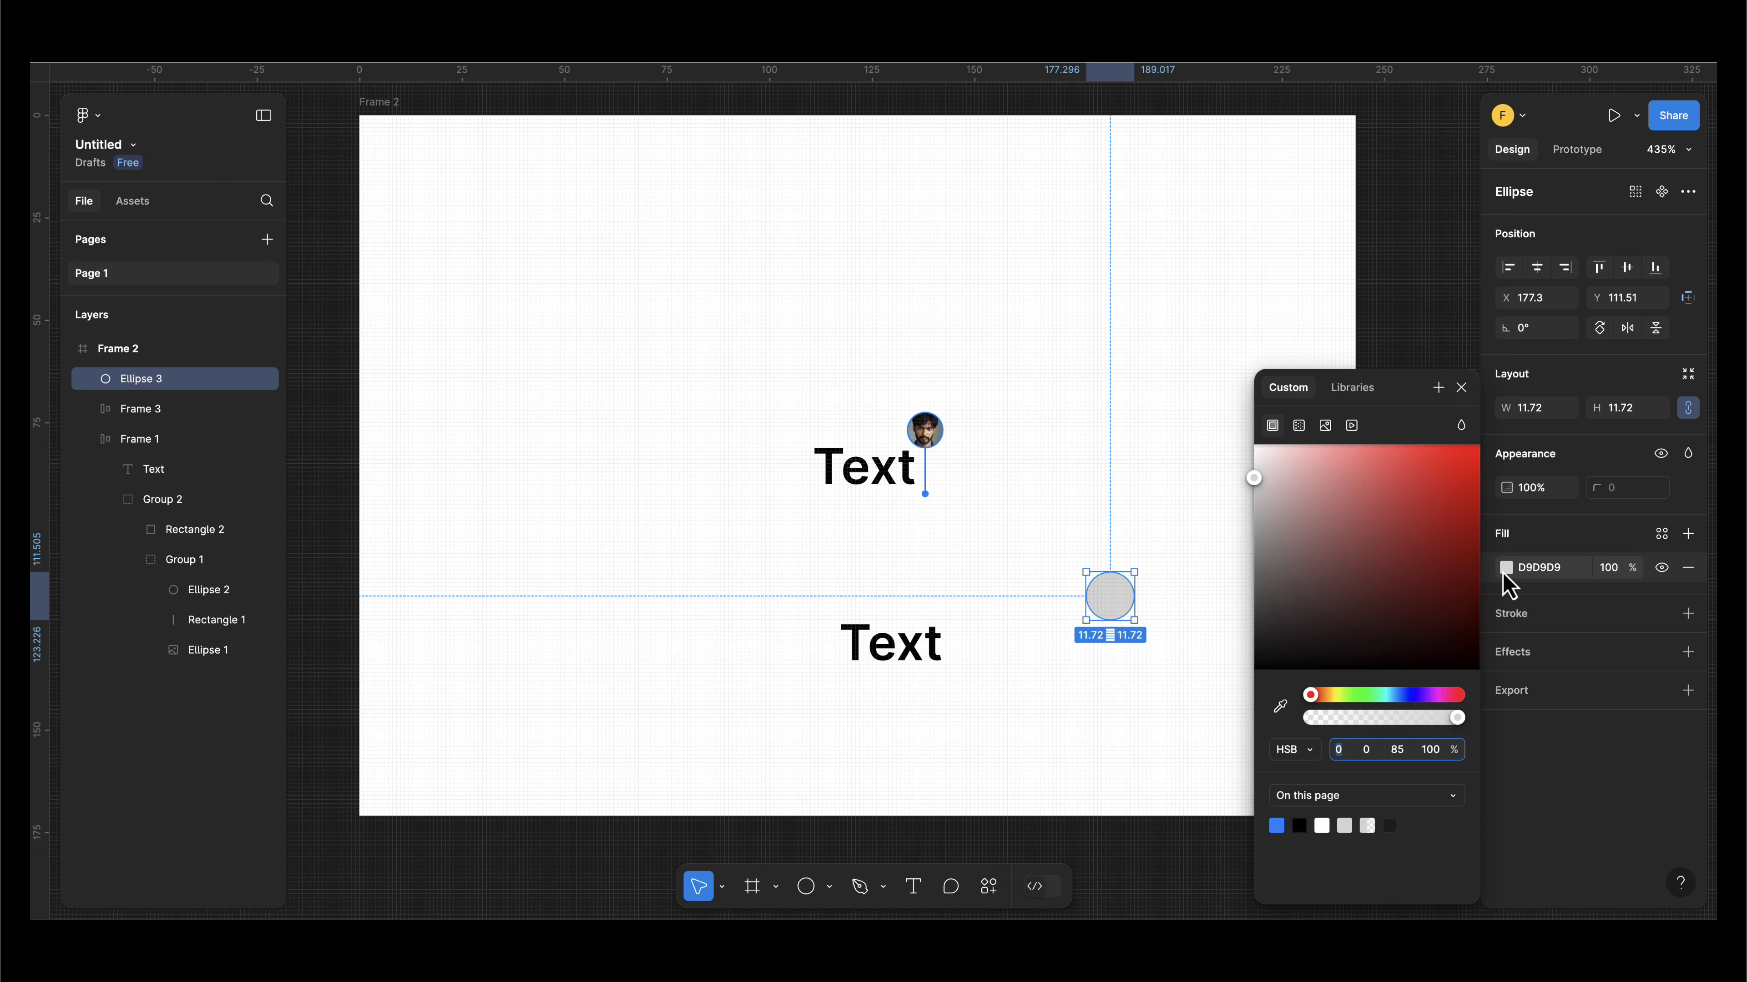
click(1325, 426)
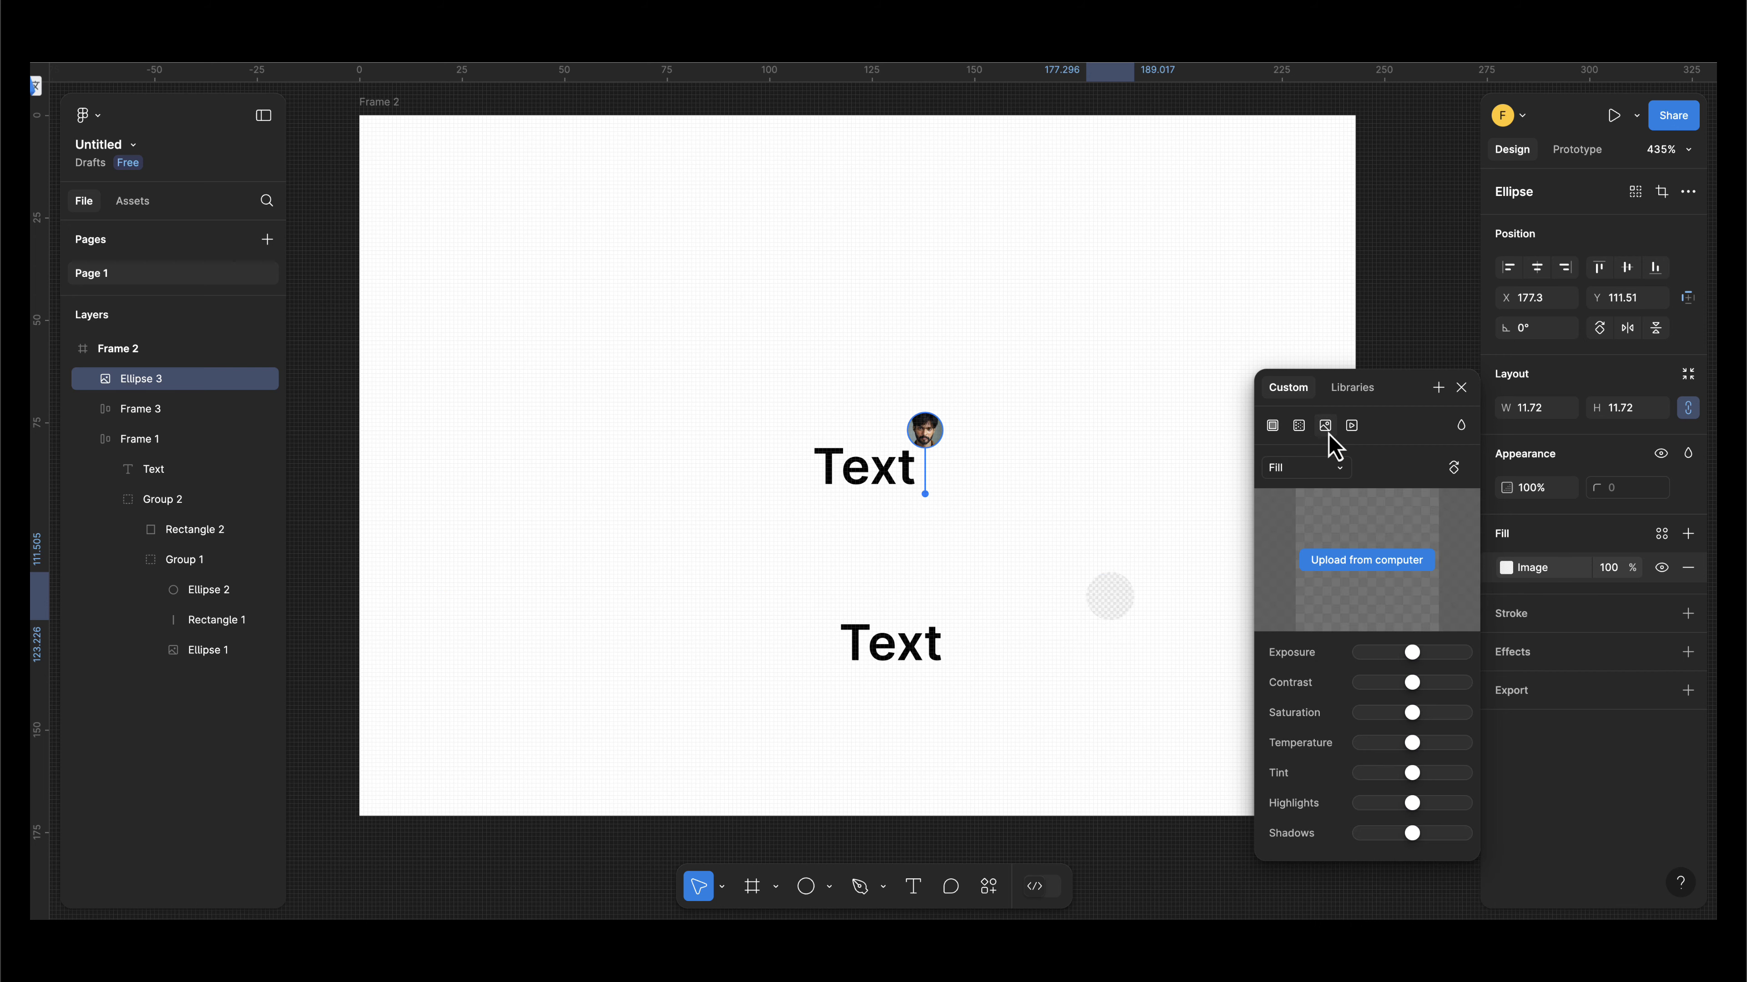
click(1350, 561)
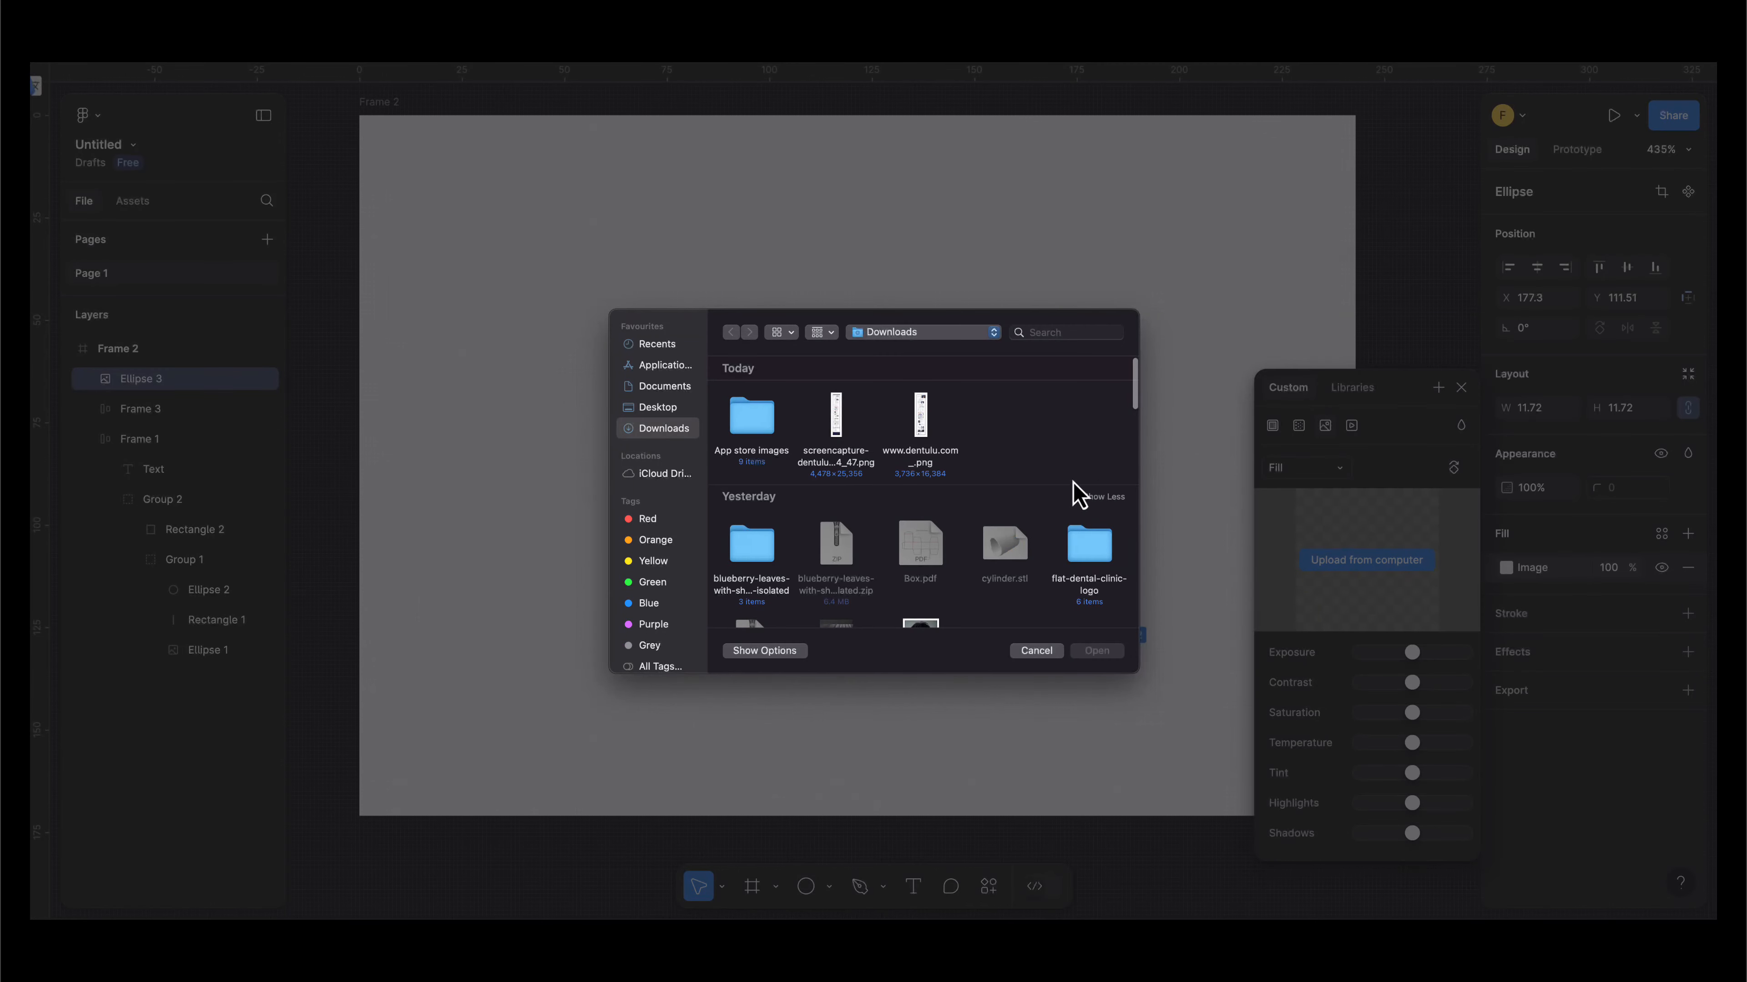
scroll(977, 530, down, 1)
click(937, 547)
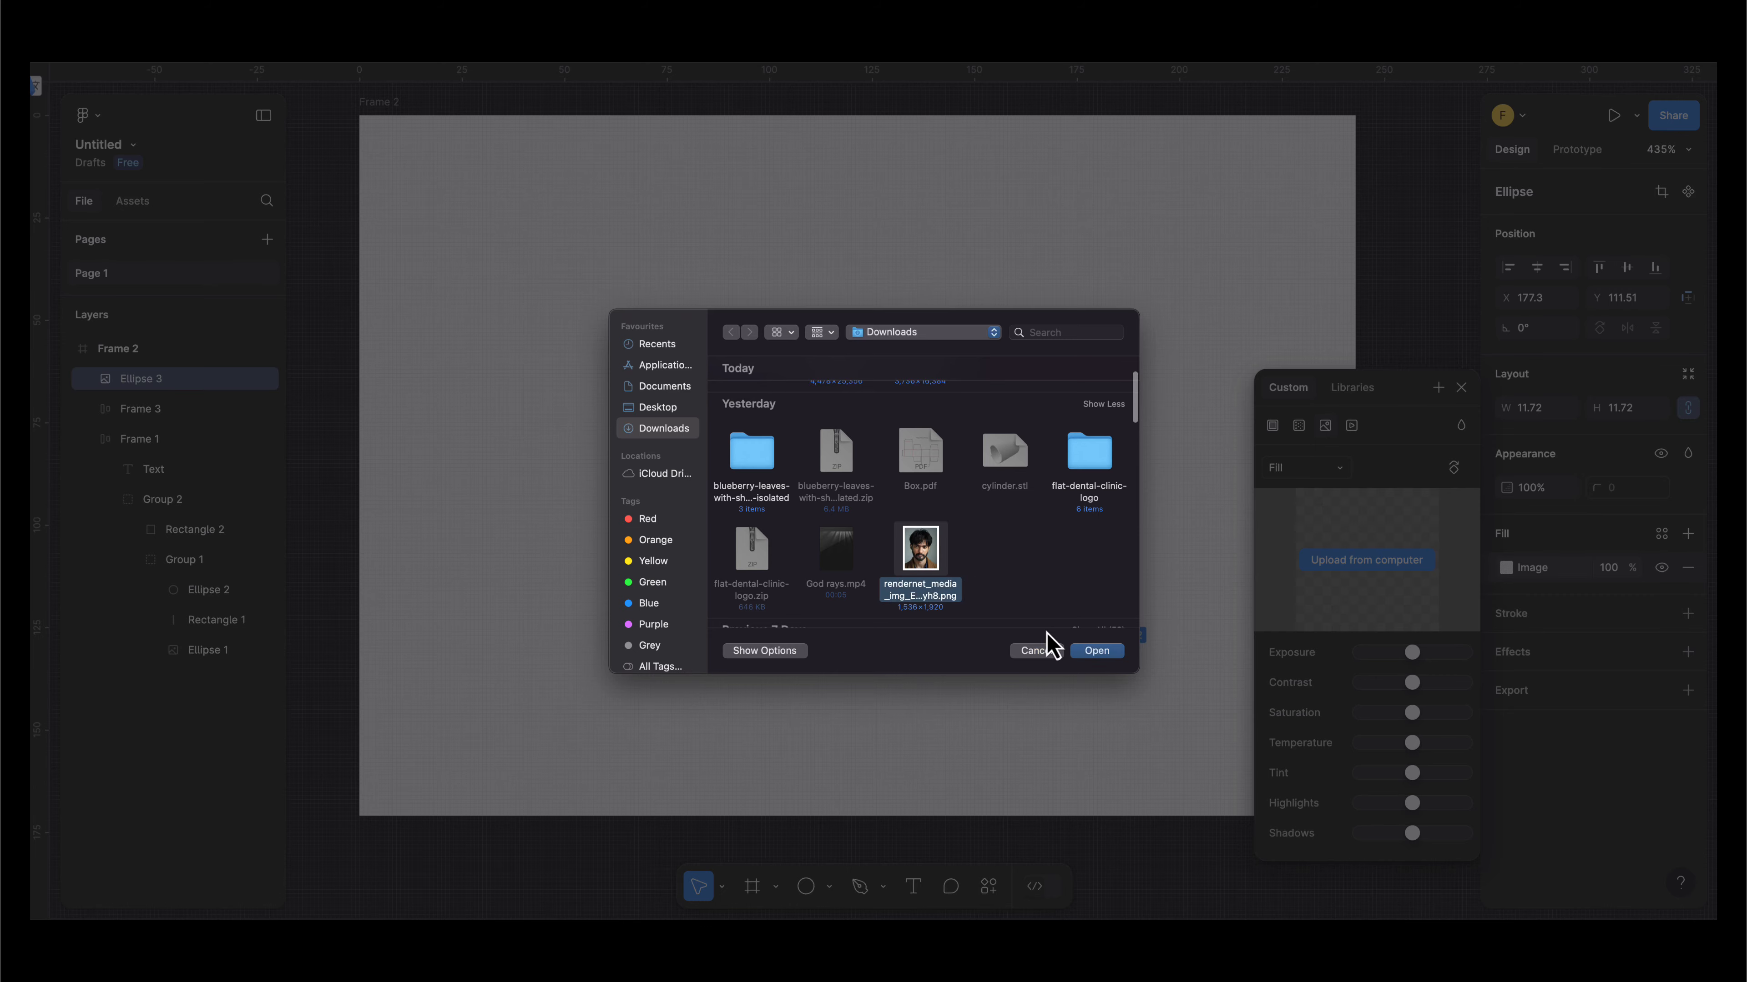
click(1099, 651)
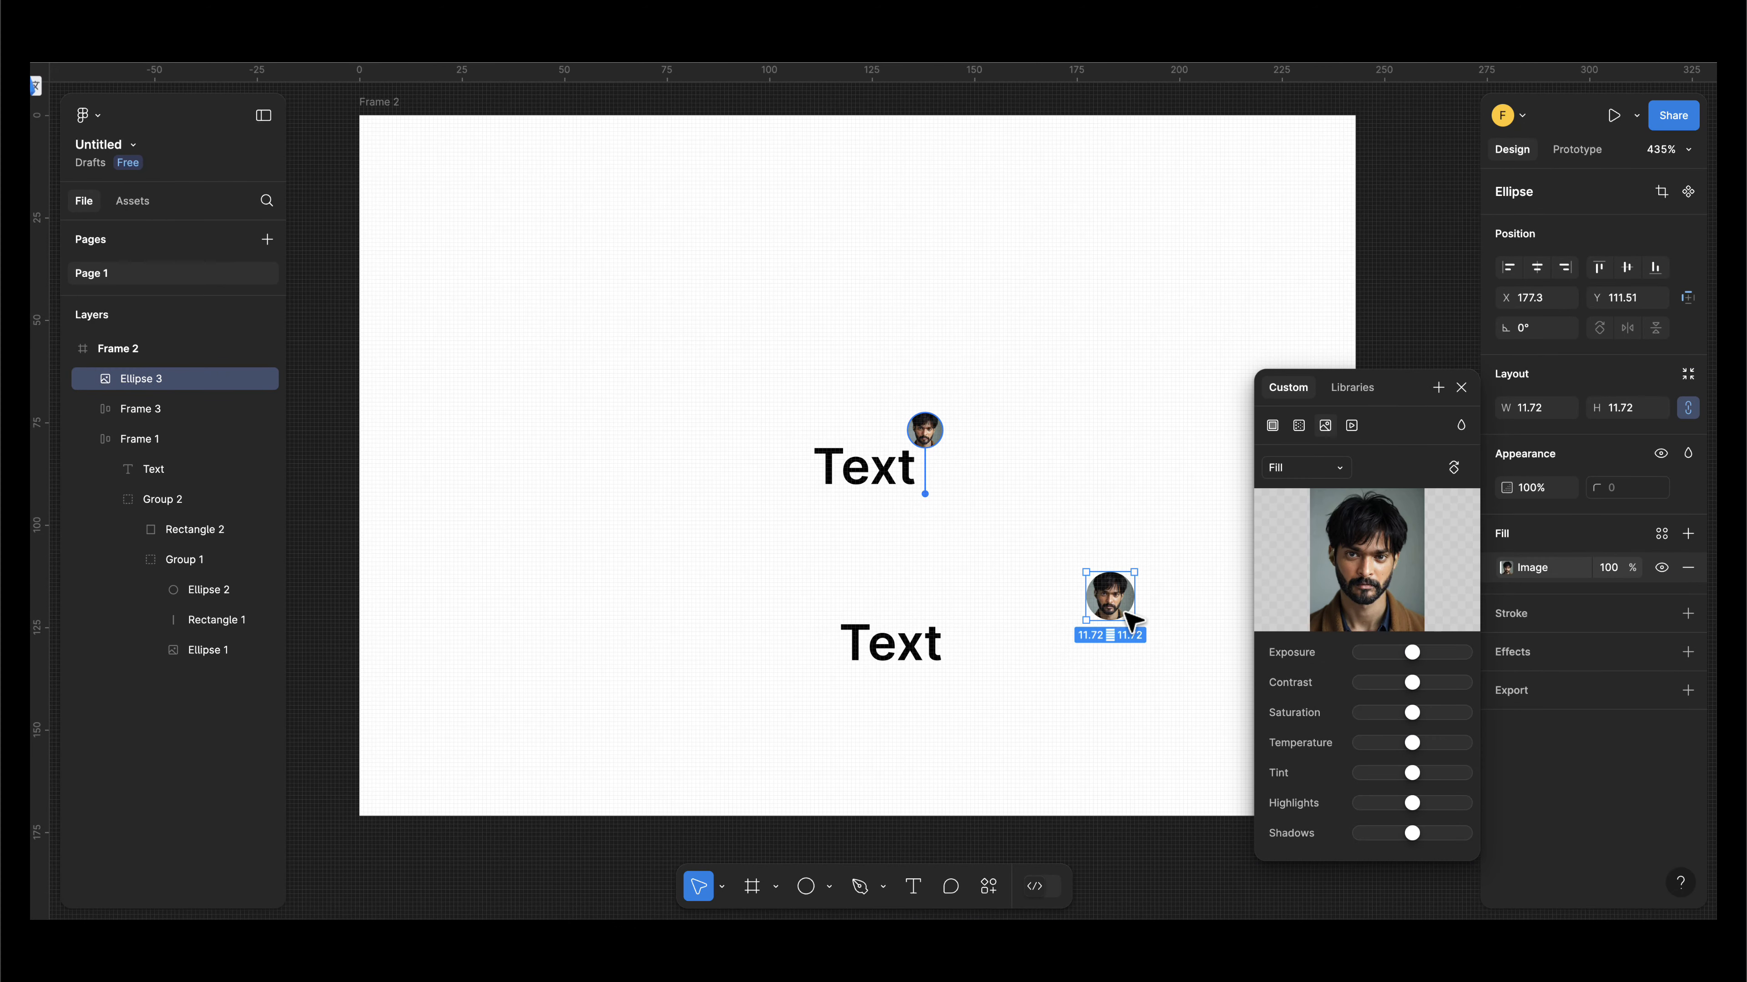
click(1460, 388)
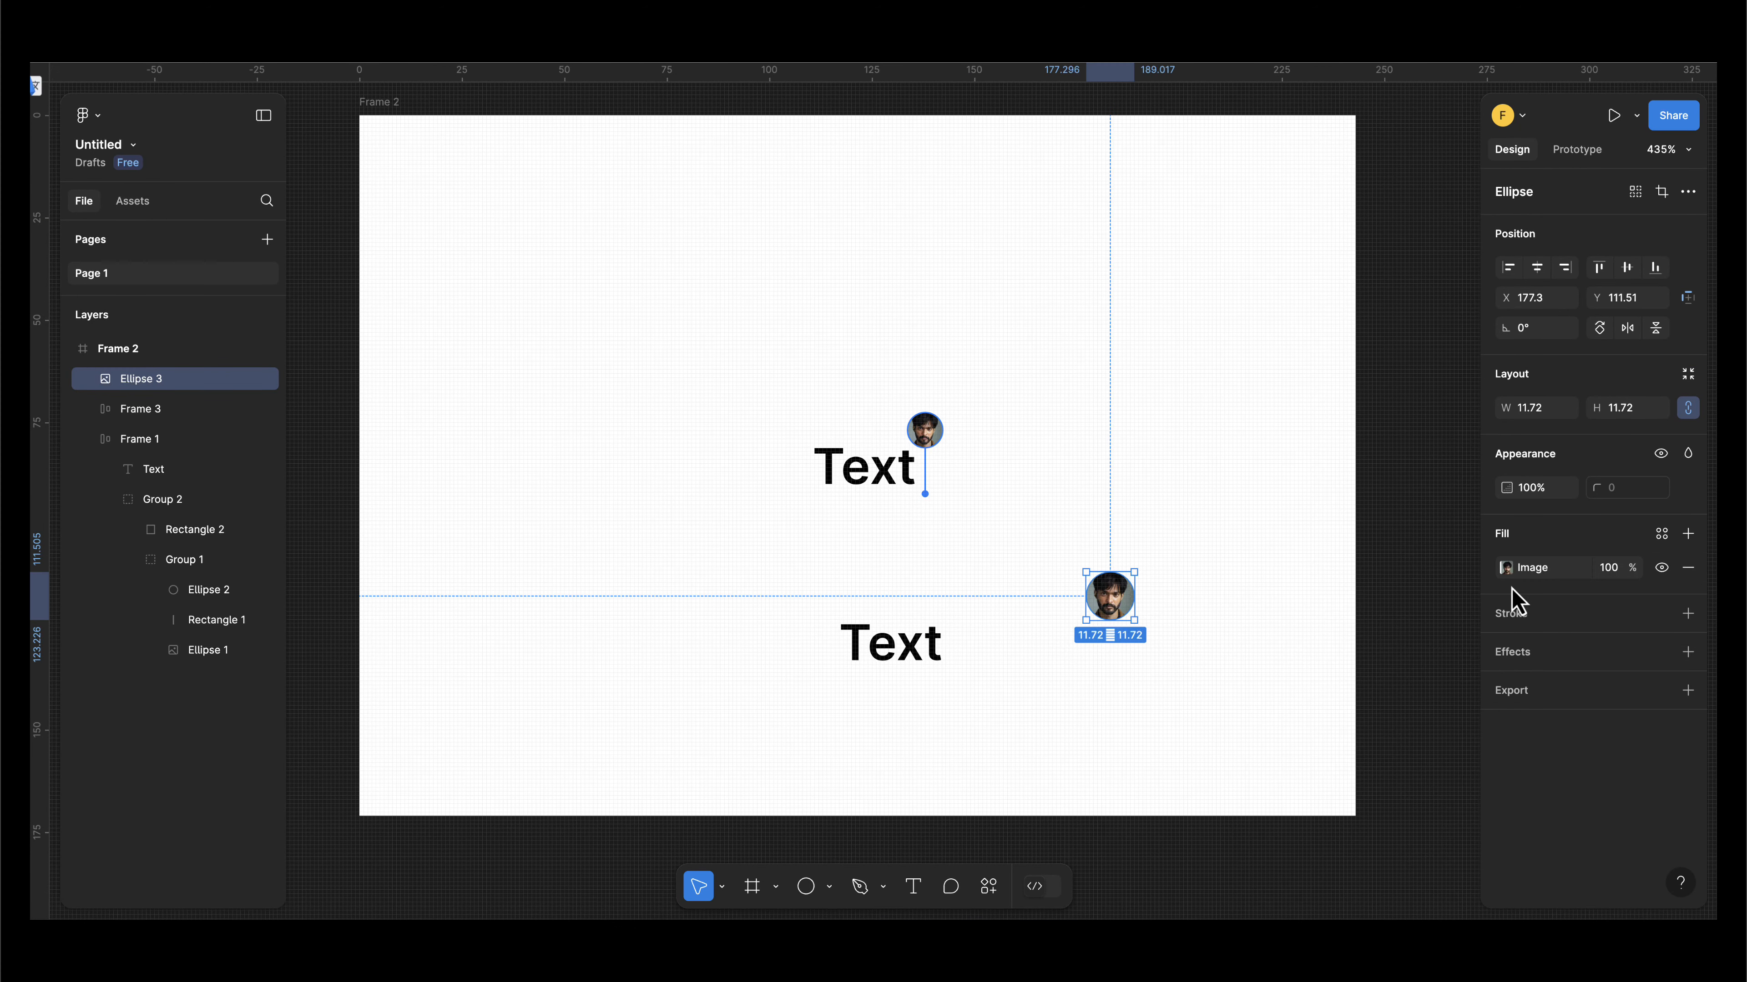
- Add a stroke to the portrait circle with colour 633CFF, Center alignment and a weight of 0.5
click(1687, 616)
click(1505, 647)
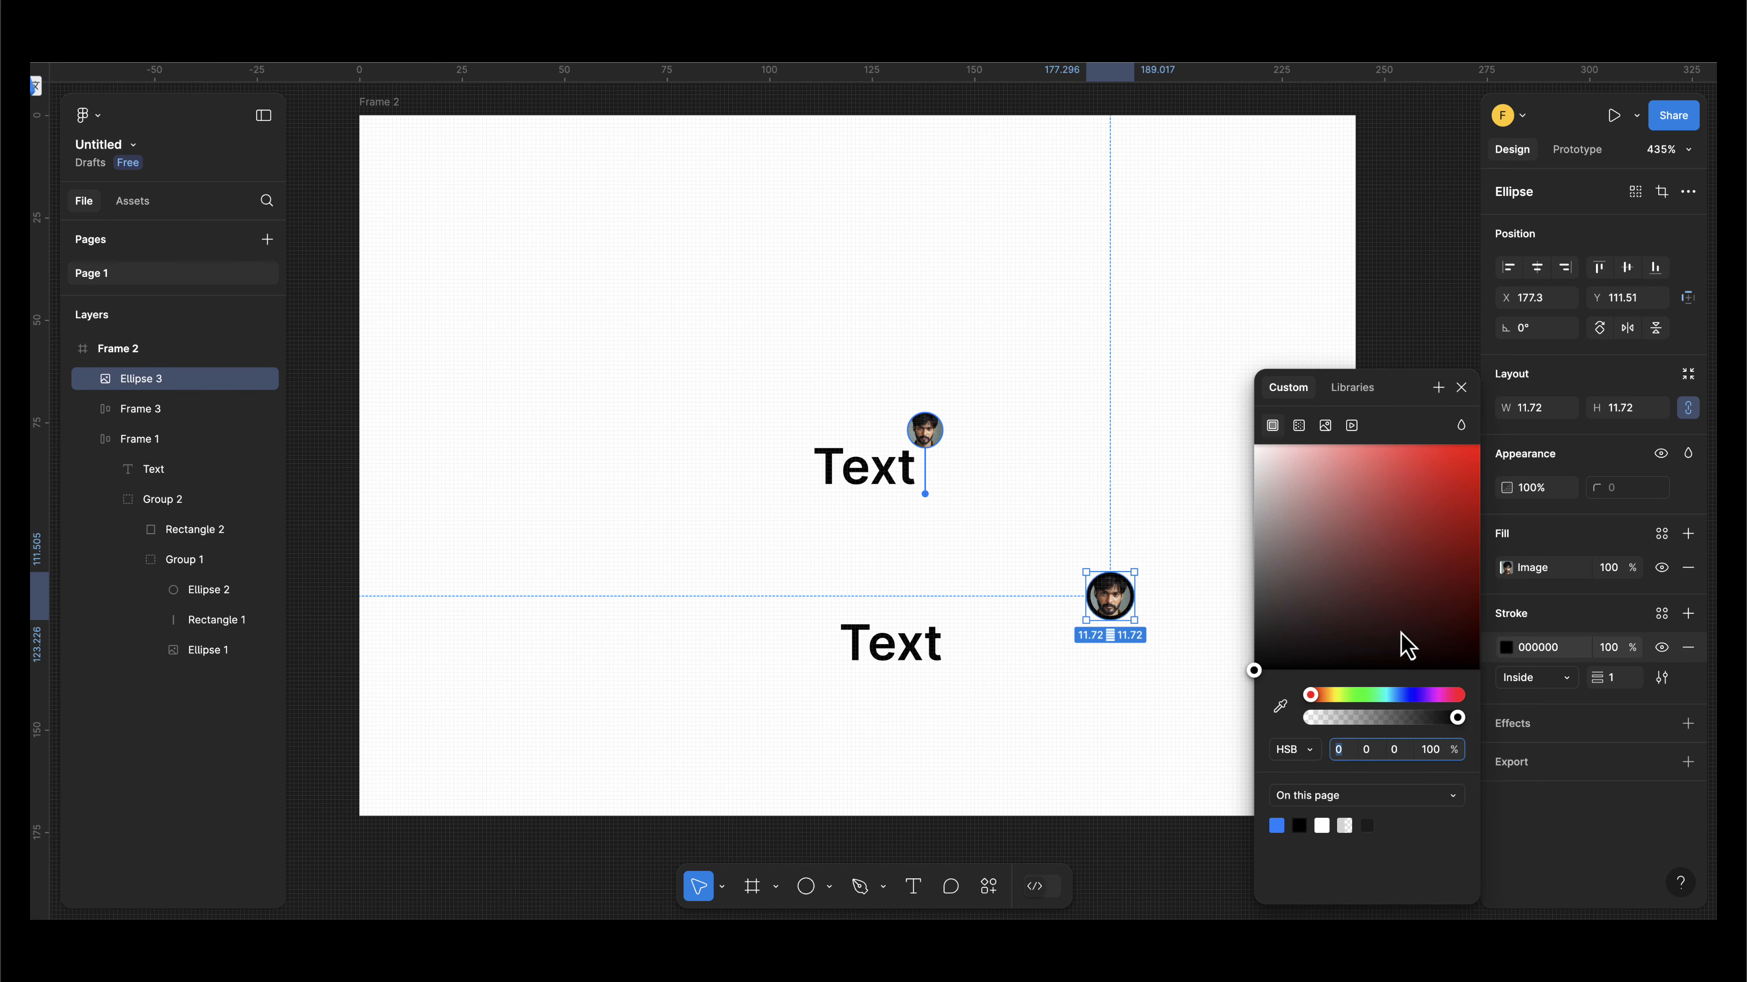
drag(1262, 449, 1211, 406)
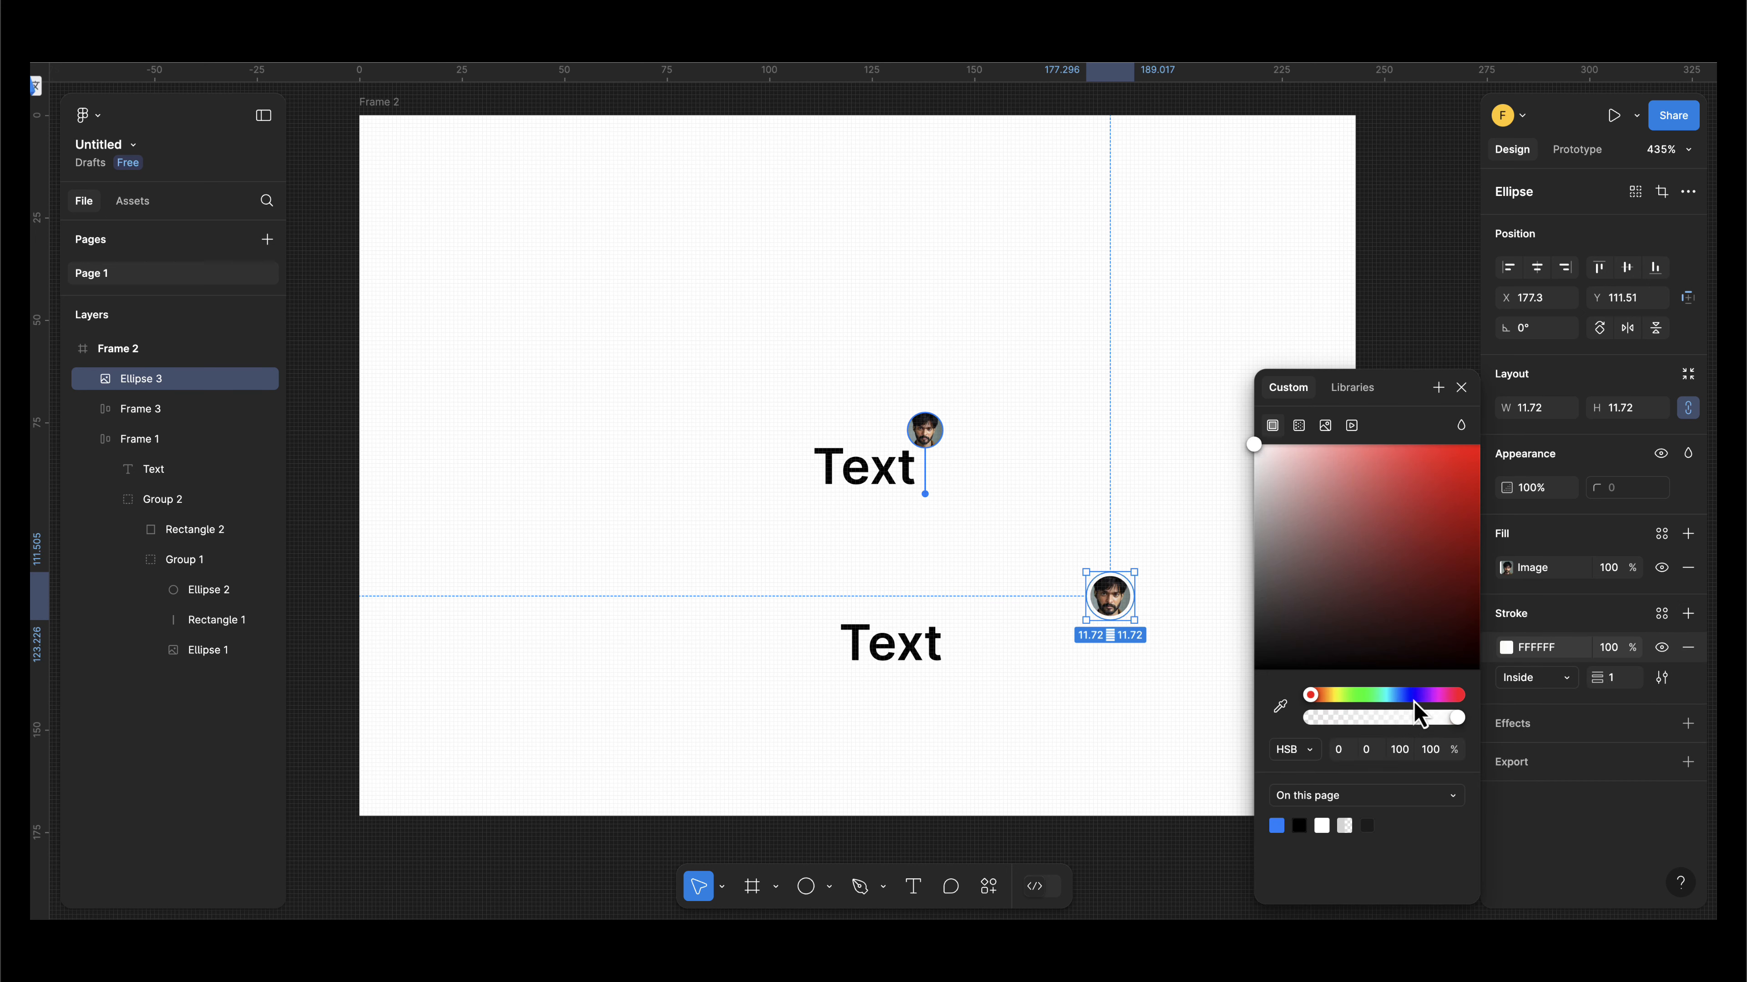
click(1413, 695)
drag(1429, 480, 1427, 449)
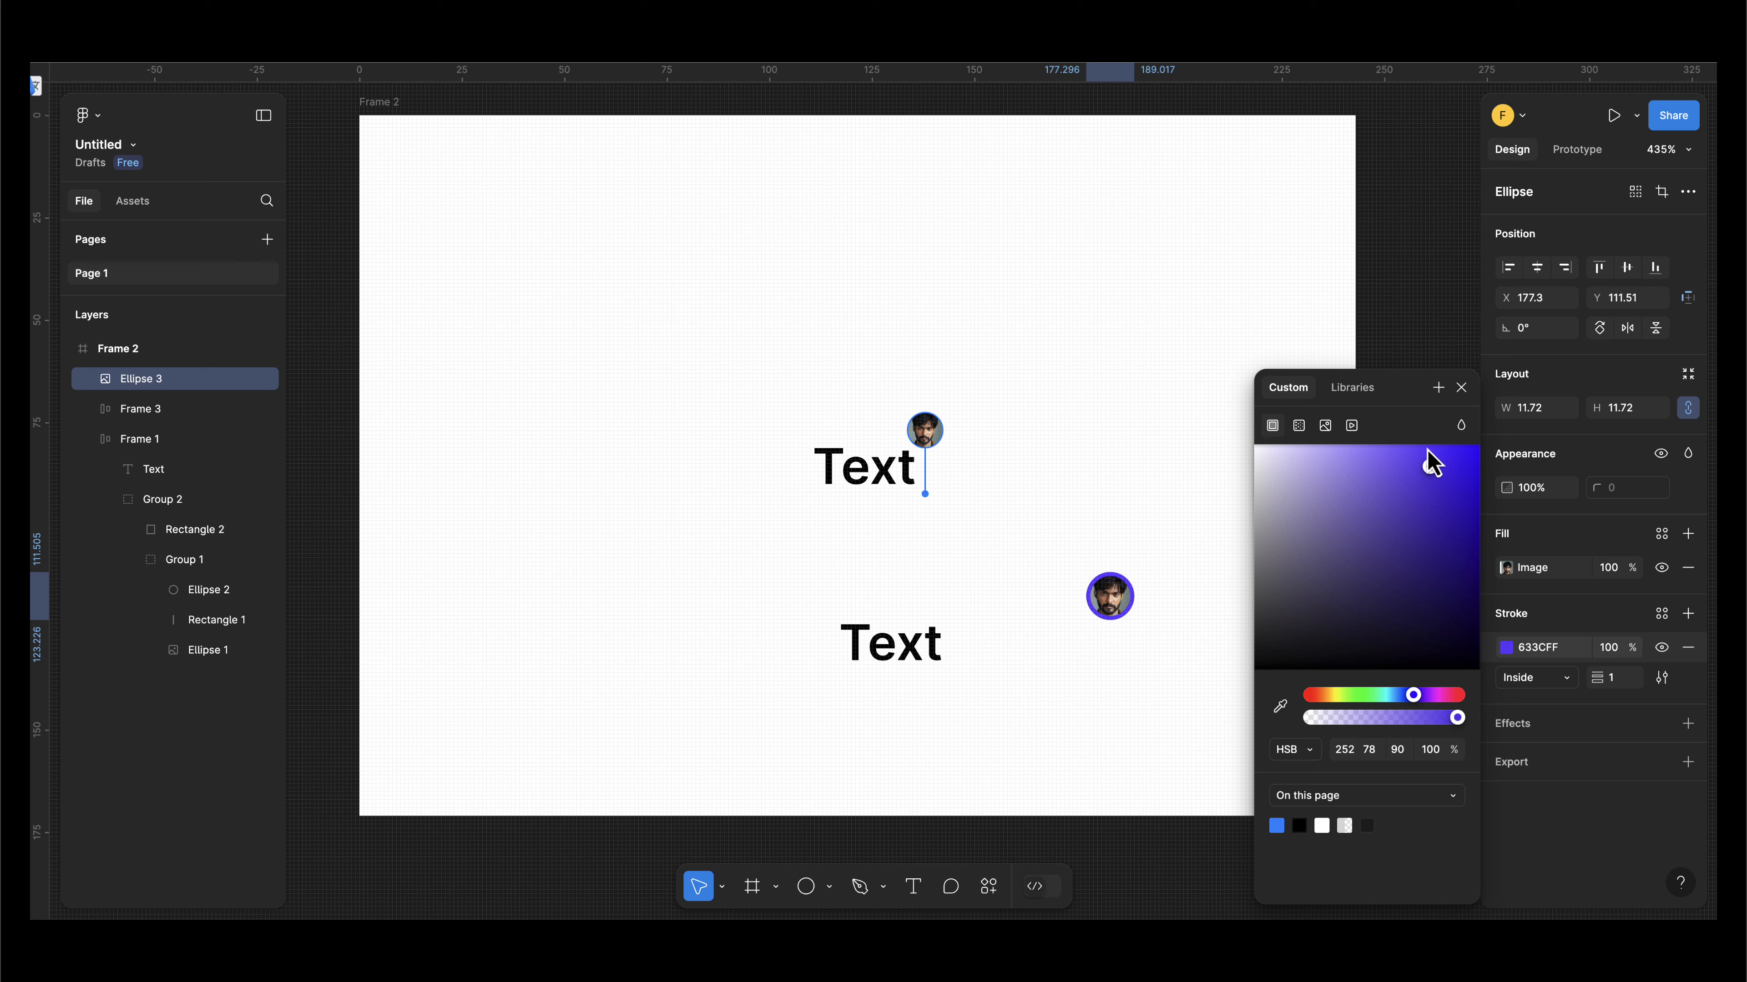
click(1460, 387)
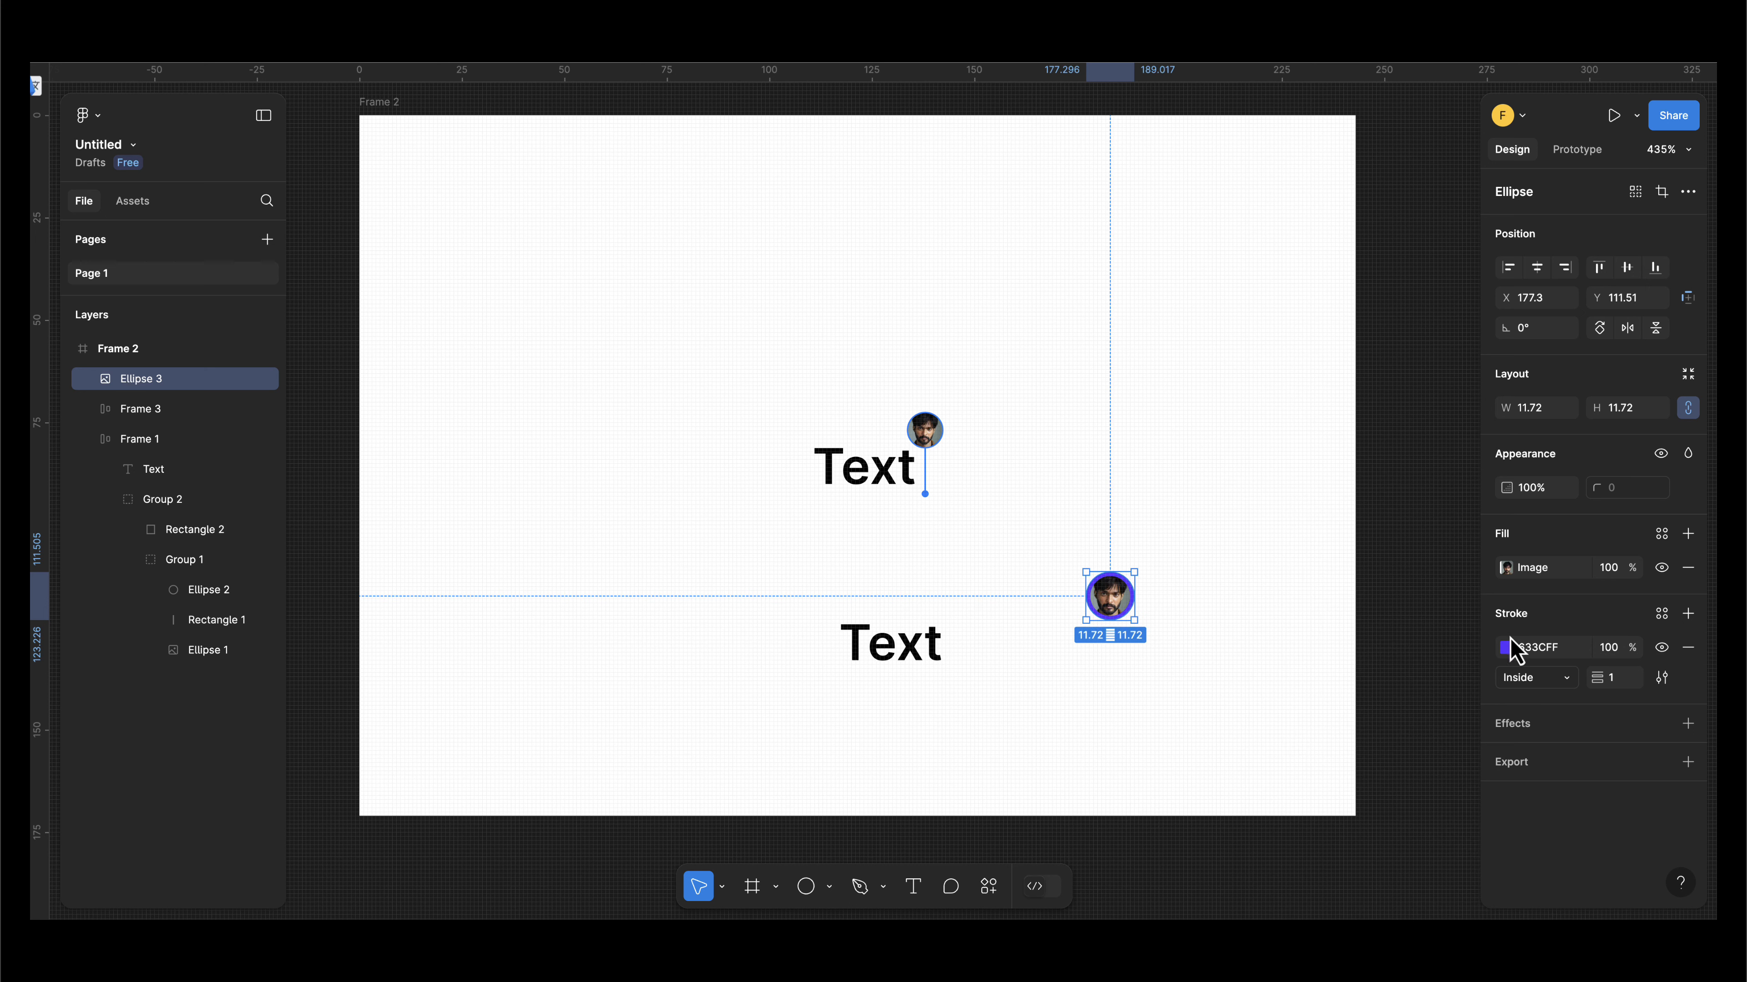
click(1547, 676)
click(1548, 679)
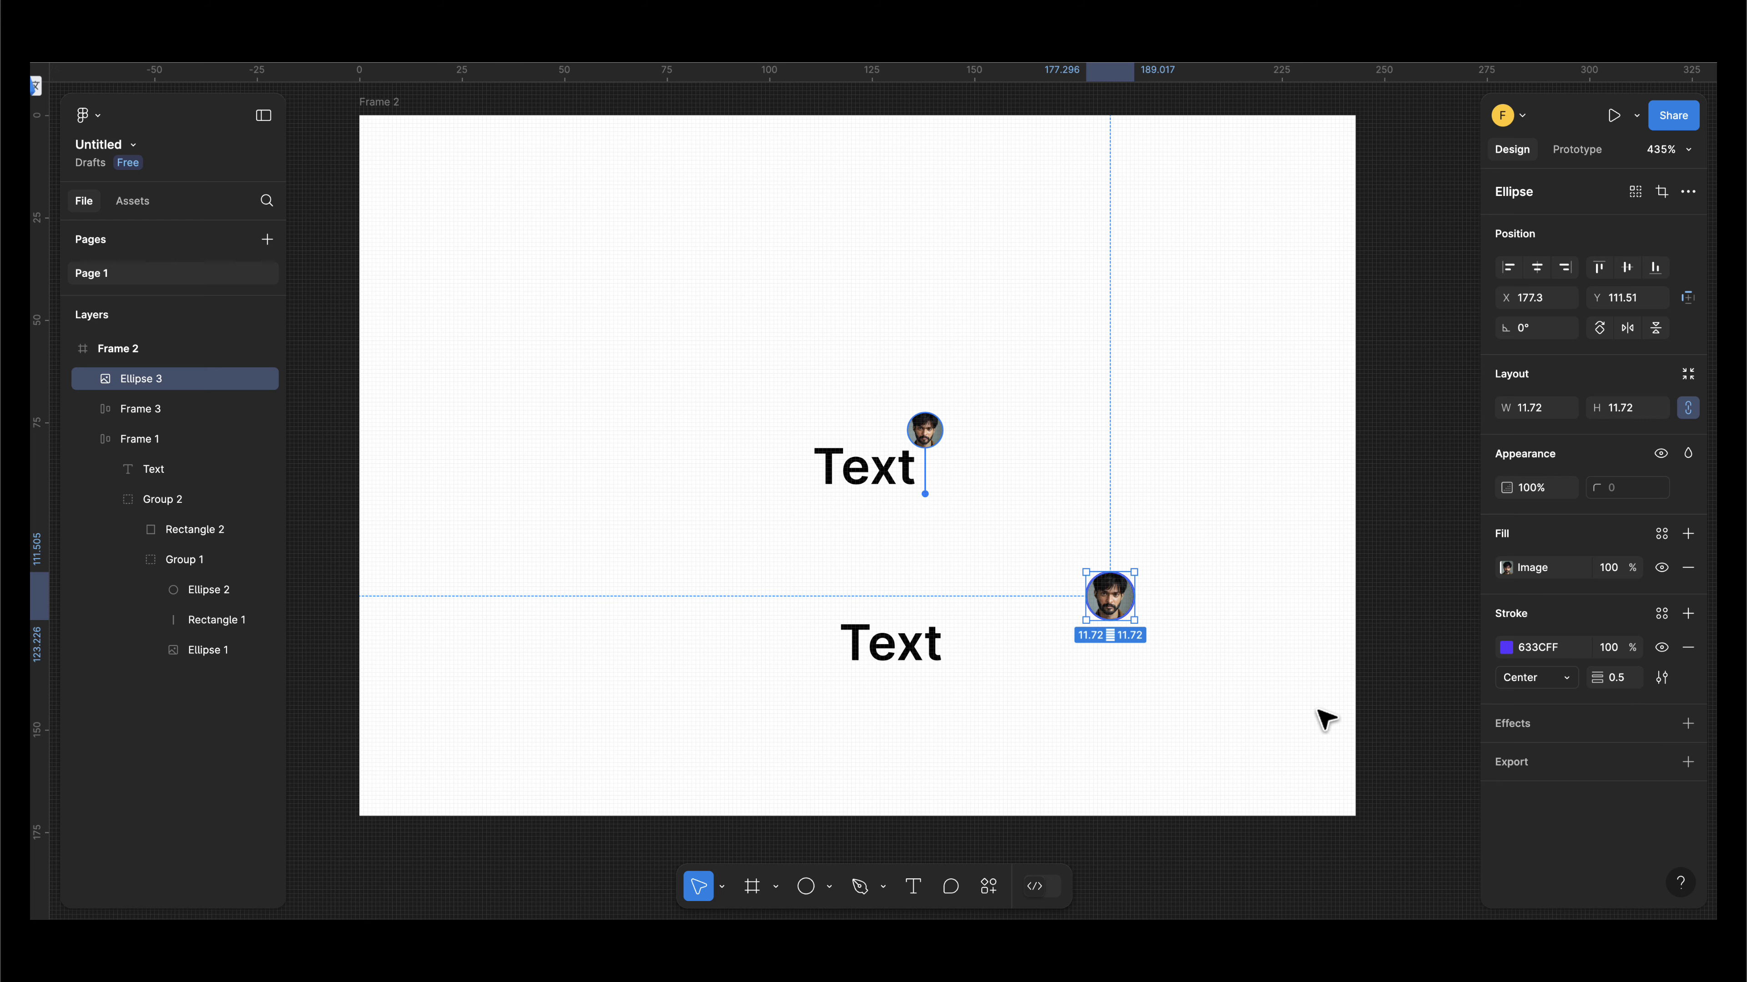
- Draw a thin vertical rectangle about 1.39 wide and 11.55 high, centred directly below the portrait circle
key(Escape)
click(1111, 609)
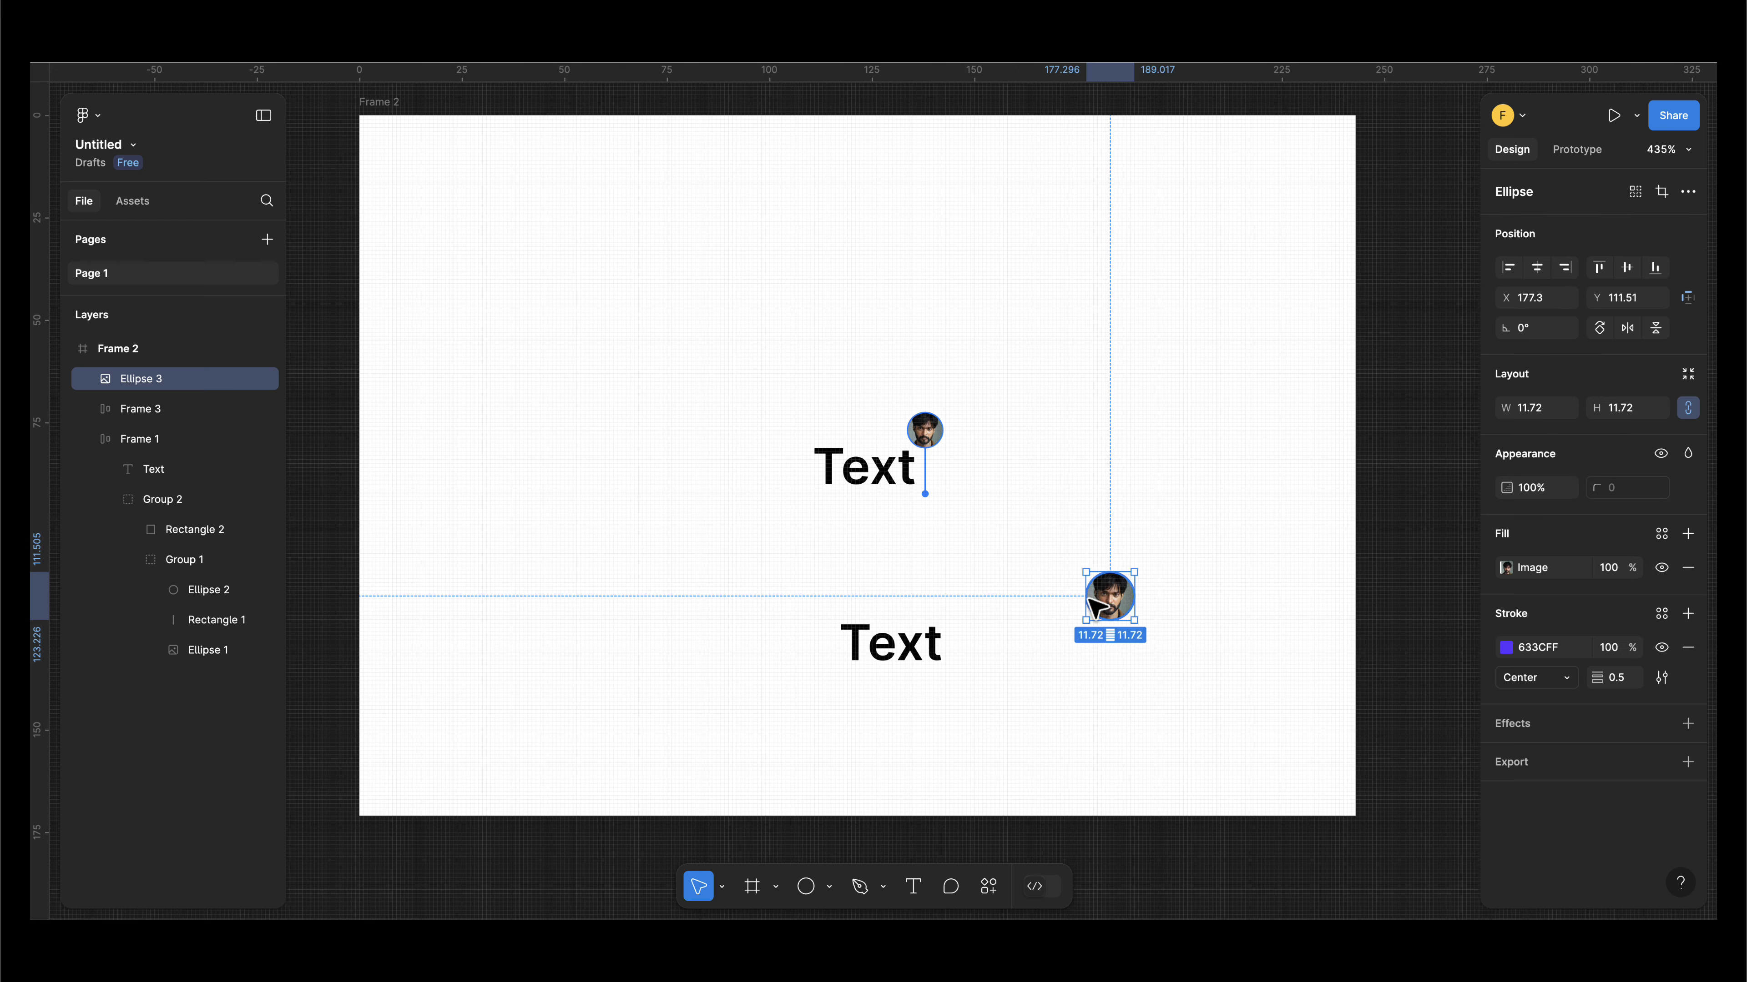
click(1120, 653)
scroll(1123, 646, up, 3)
scroll(1121, 647, up, 5)
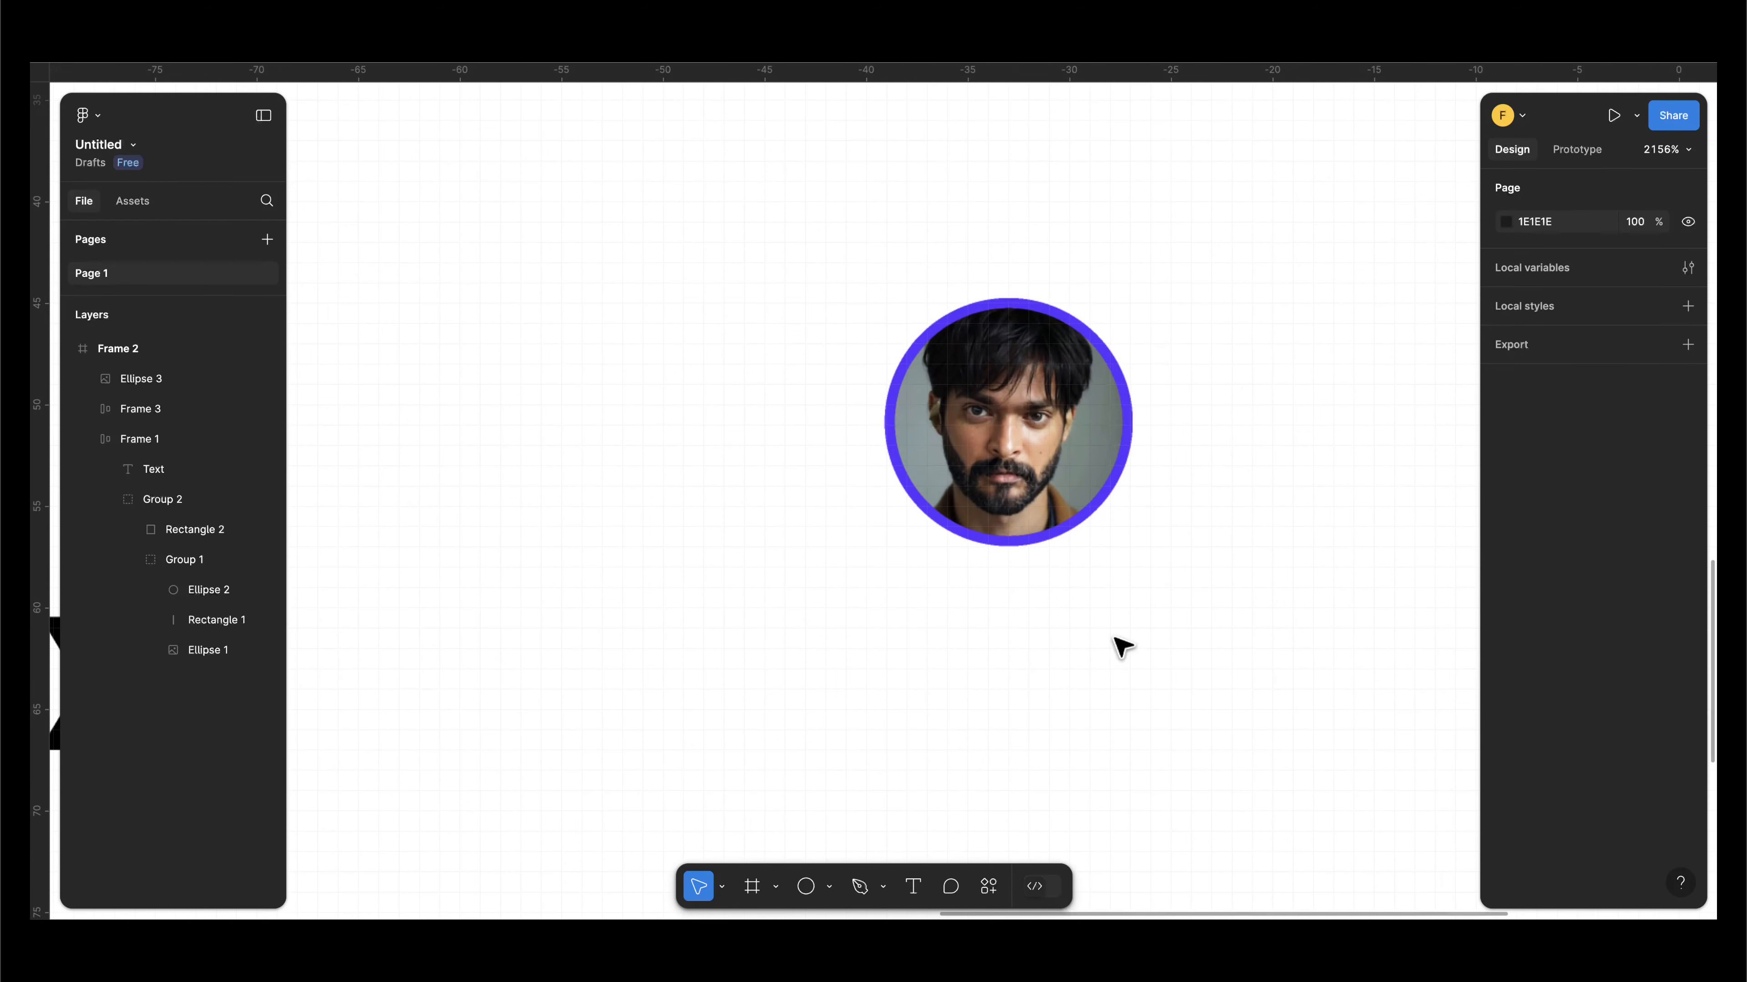
click(829, 886)
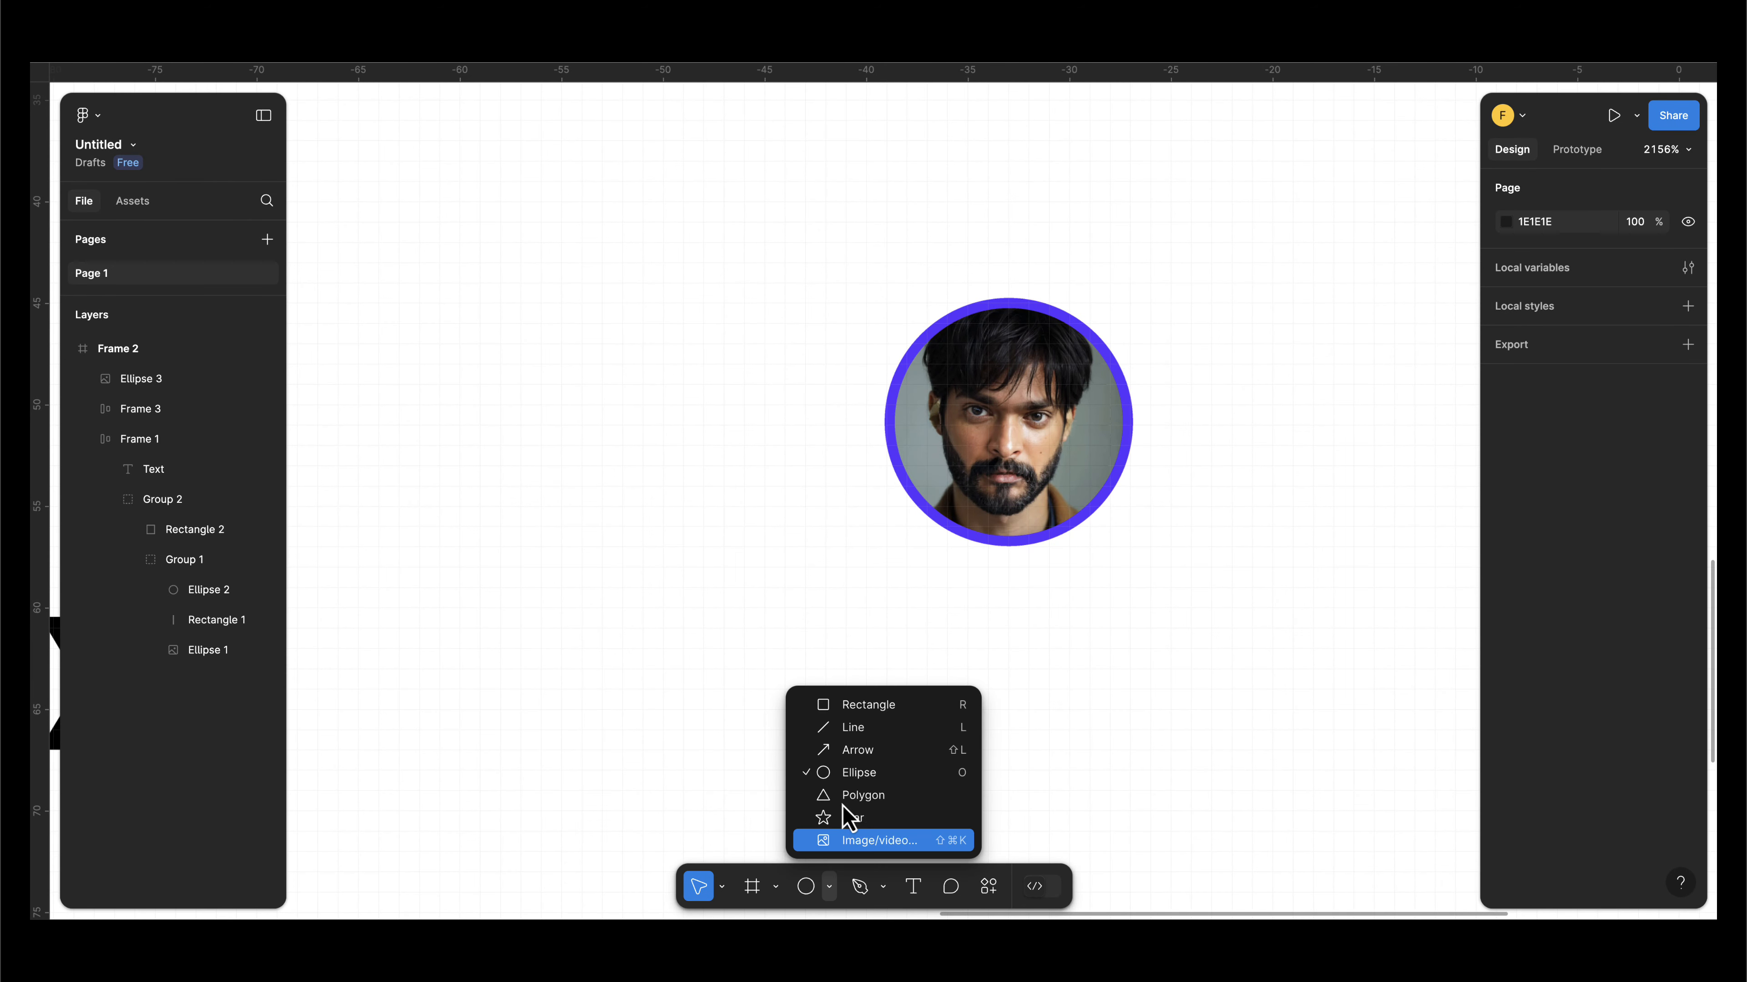
click(847, 706)
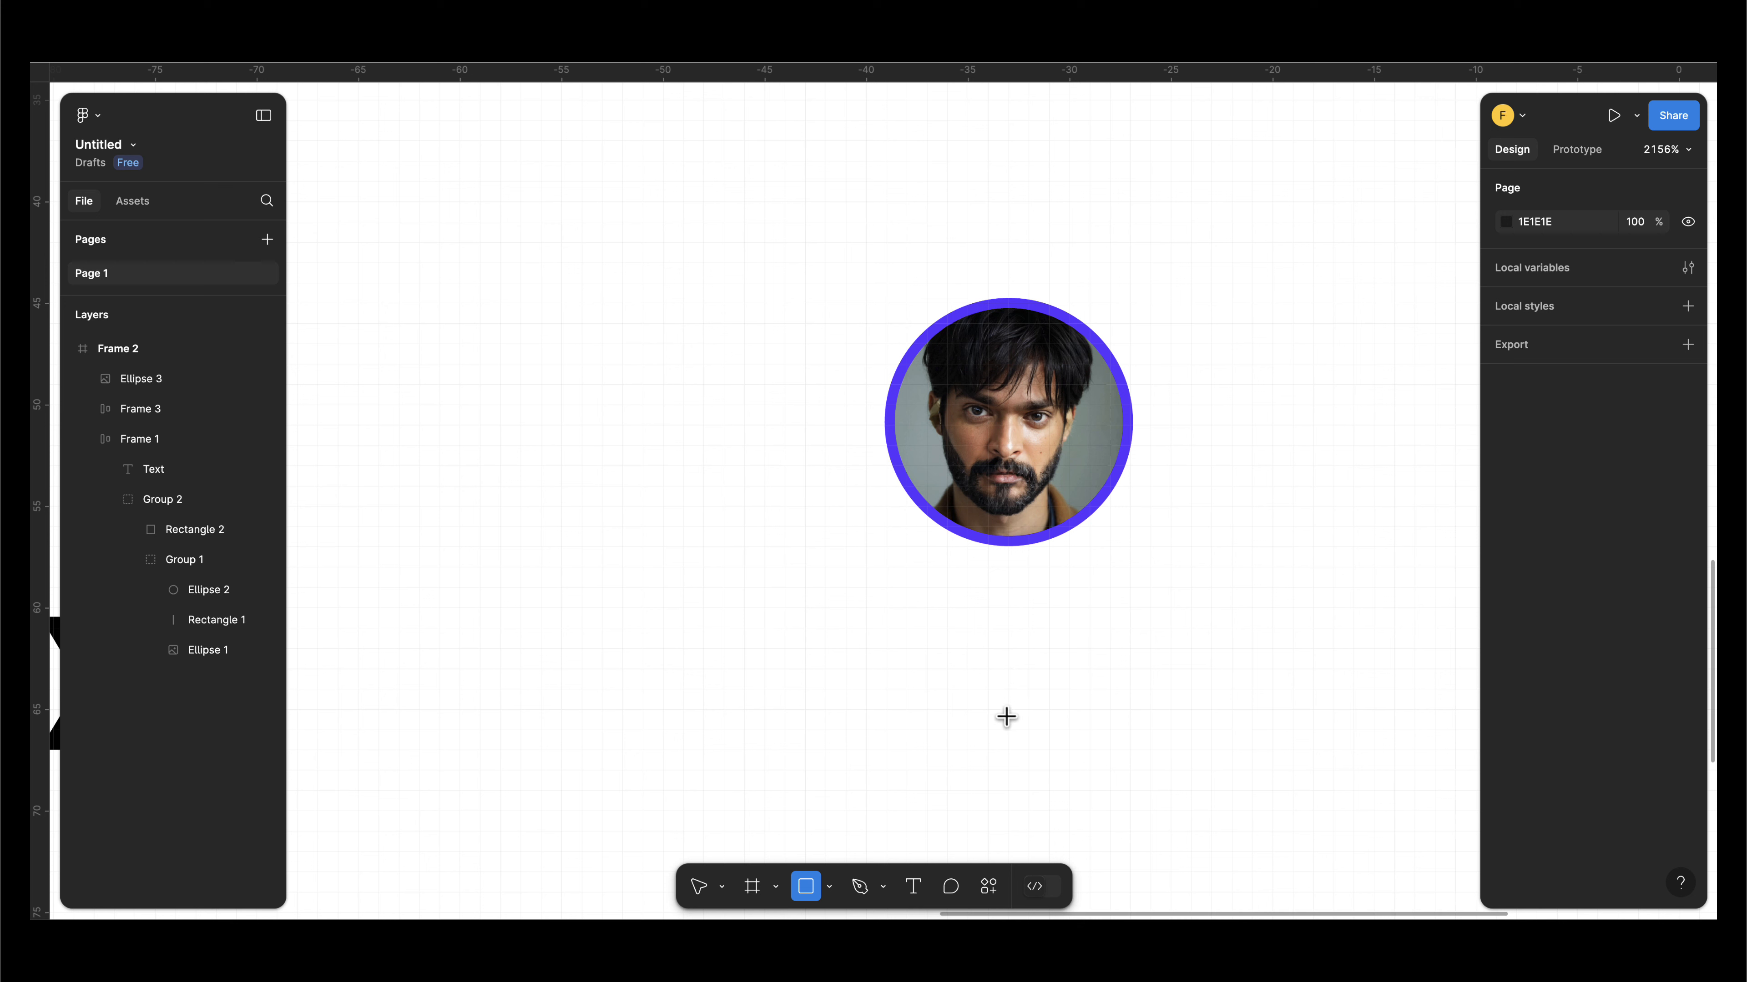
drag(1023, 778, 1017, 585)
- Fill the vertical rectangle with the portrait ring's colour 633CFF using the eyedropper and narrow it to about 0.65 wide
click(1506, 567)
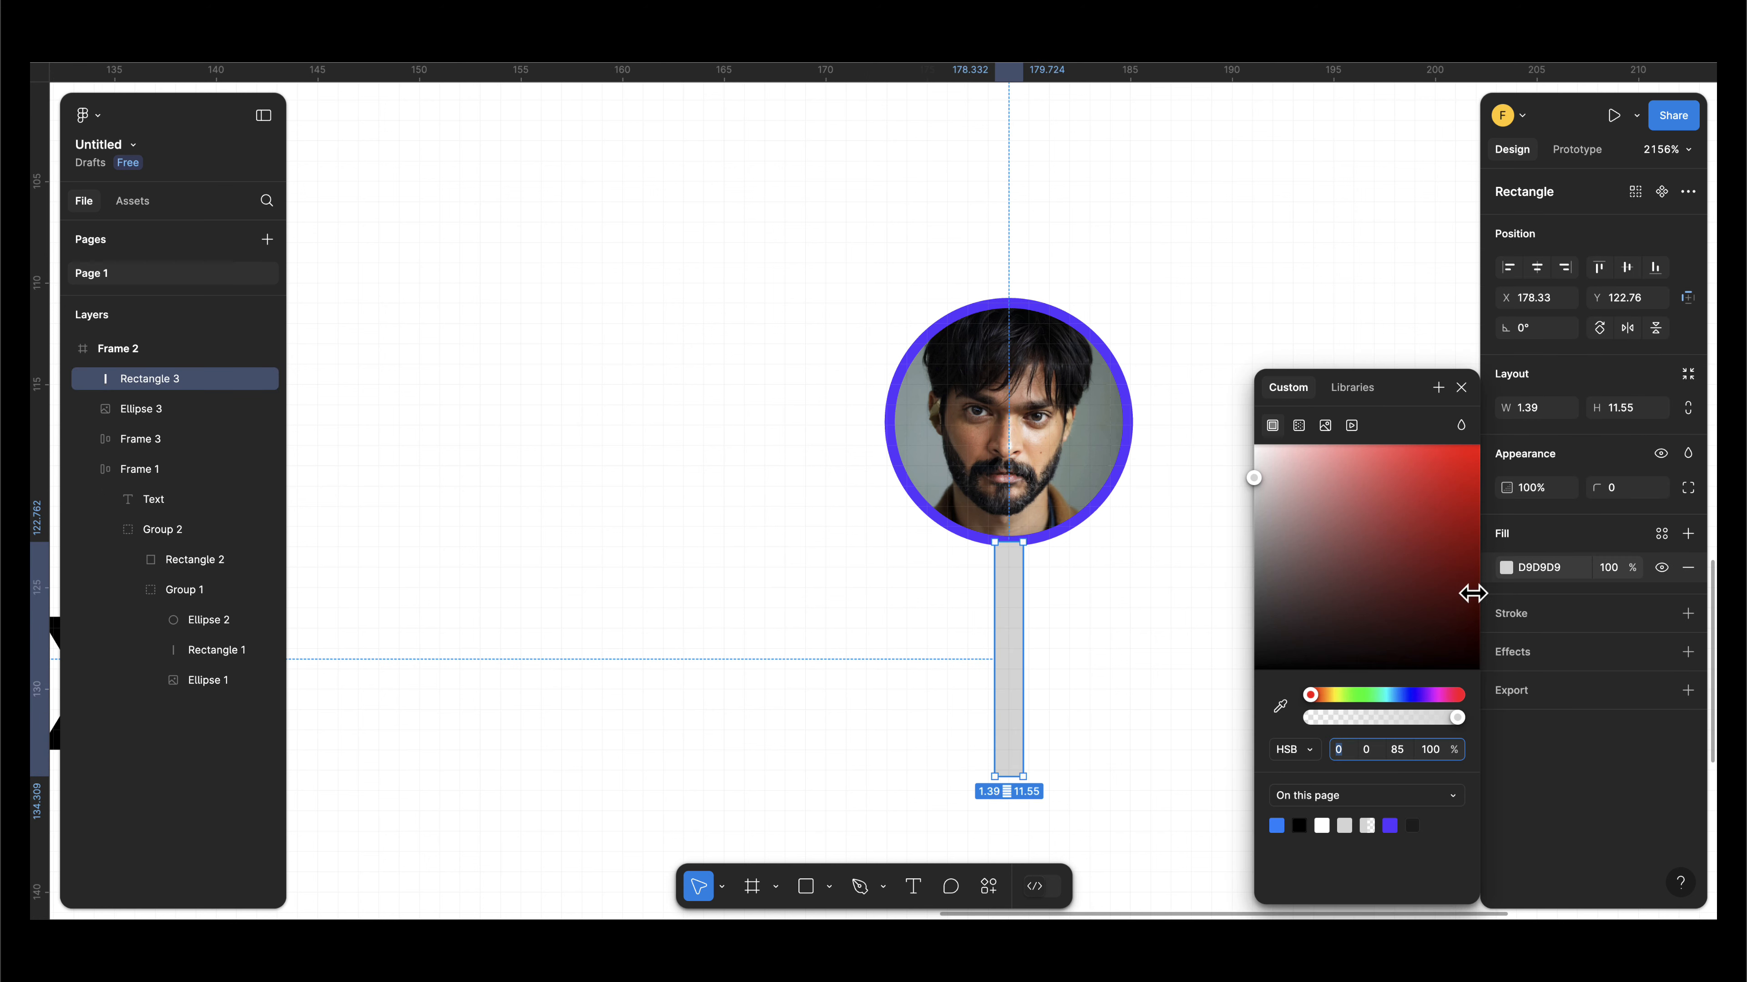
click(1282, 707)
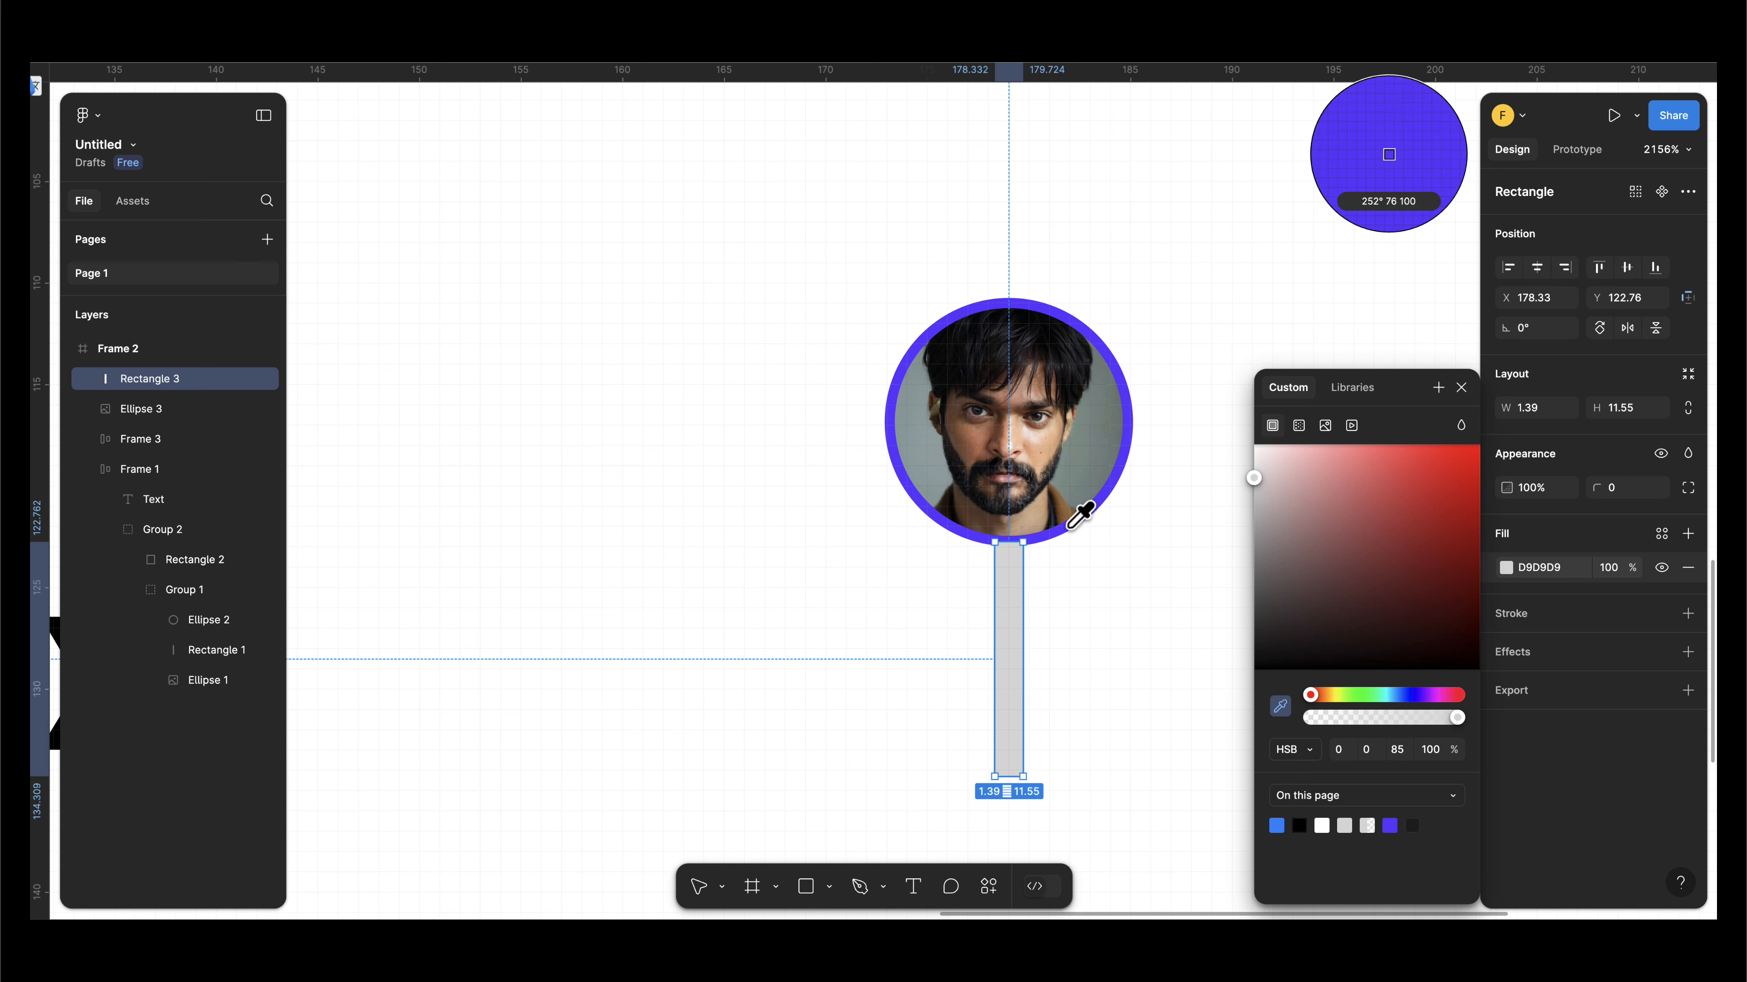
click(1083, 507)
drag(1020, 603, 1011, 608)
click(1462, 387)
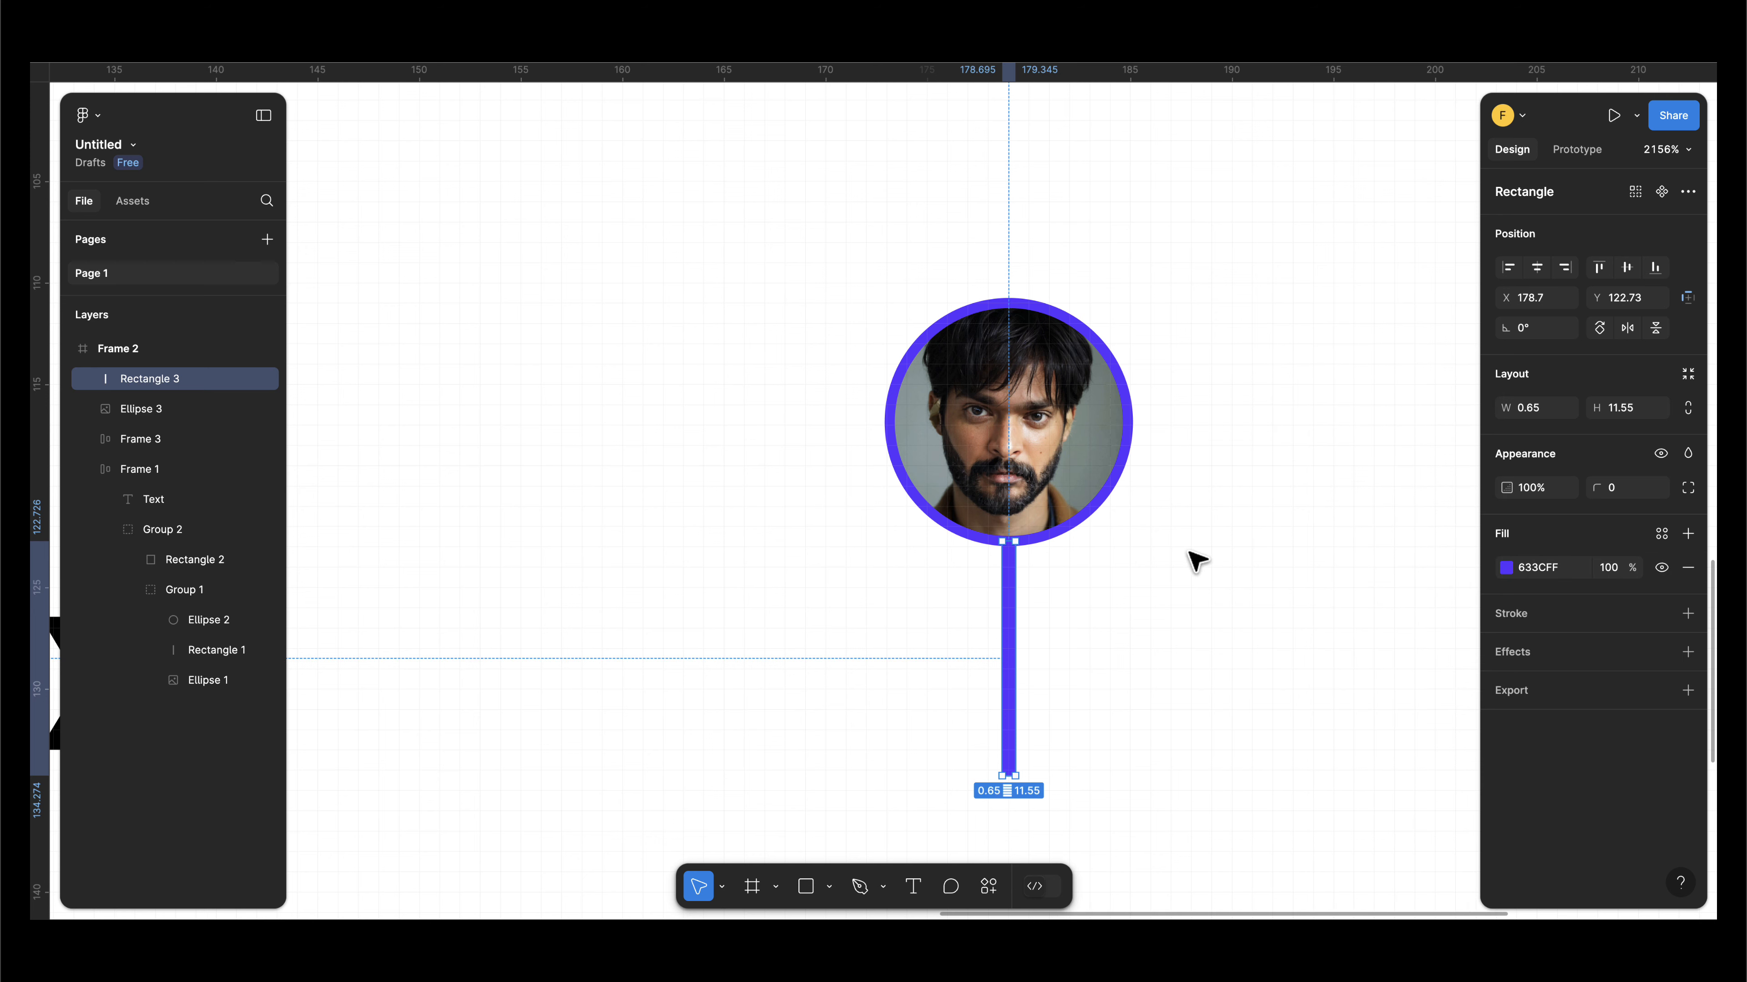
- Draw a circle about 2.13 in diameter at the stem's lower end and fill it with the sampled colour 633CFF
click(830, 887)
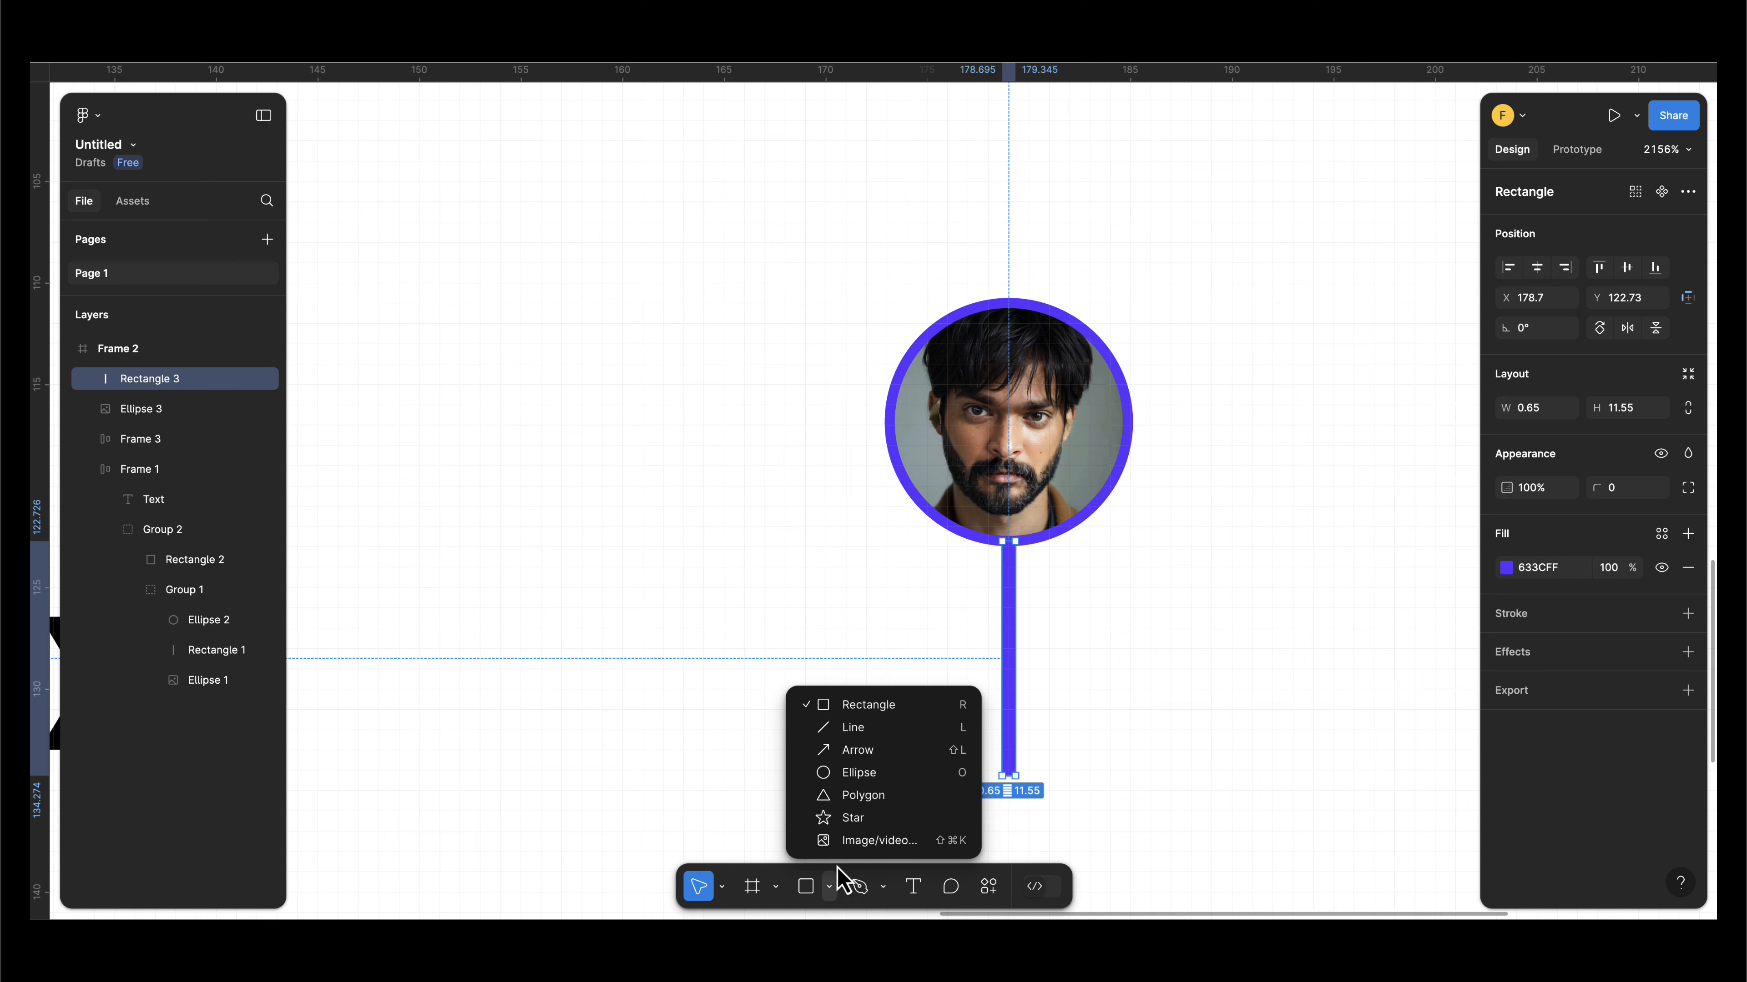
click(858, 774)
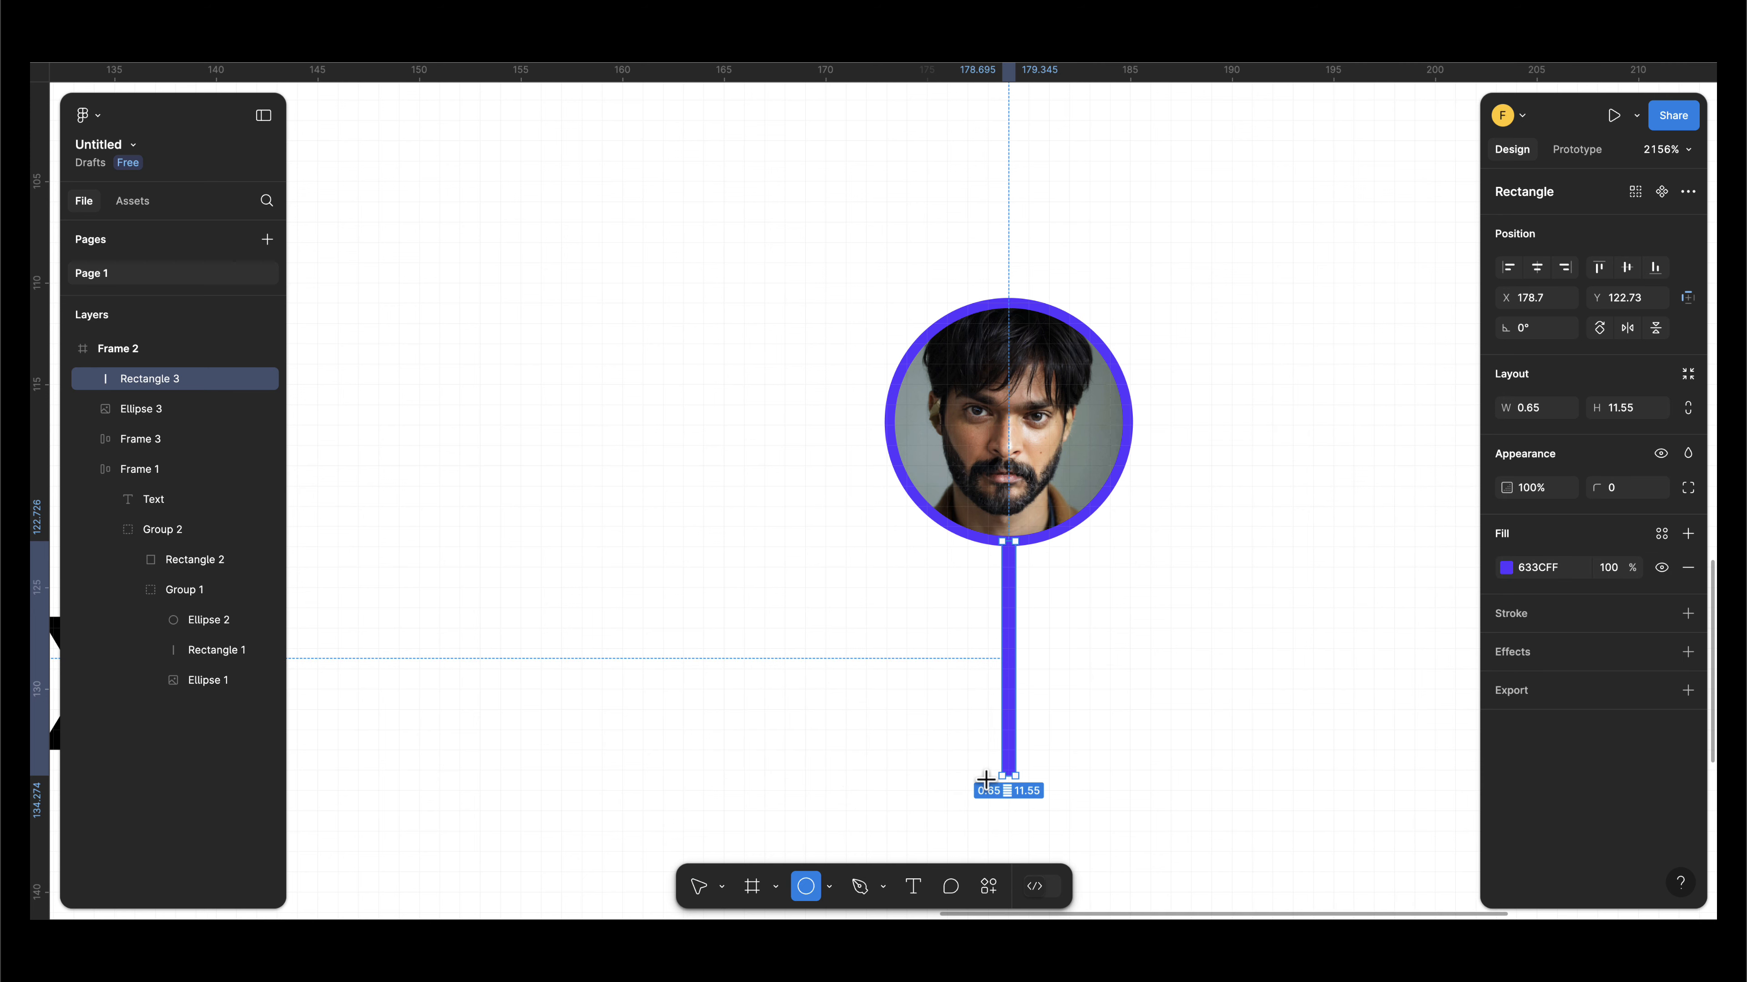
drag(985, 780, 1014, 805)
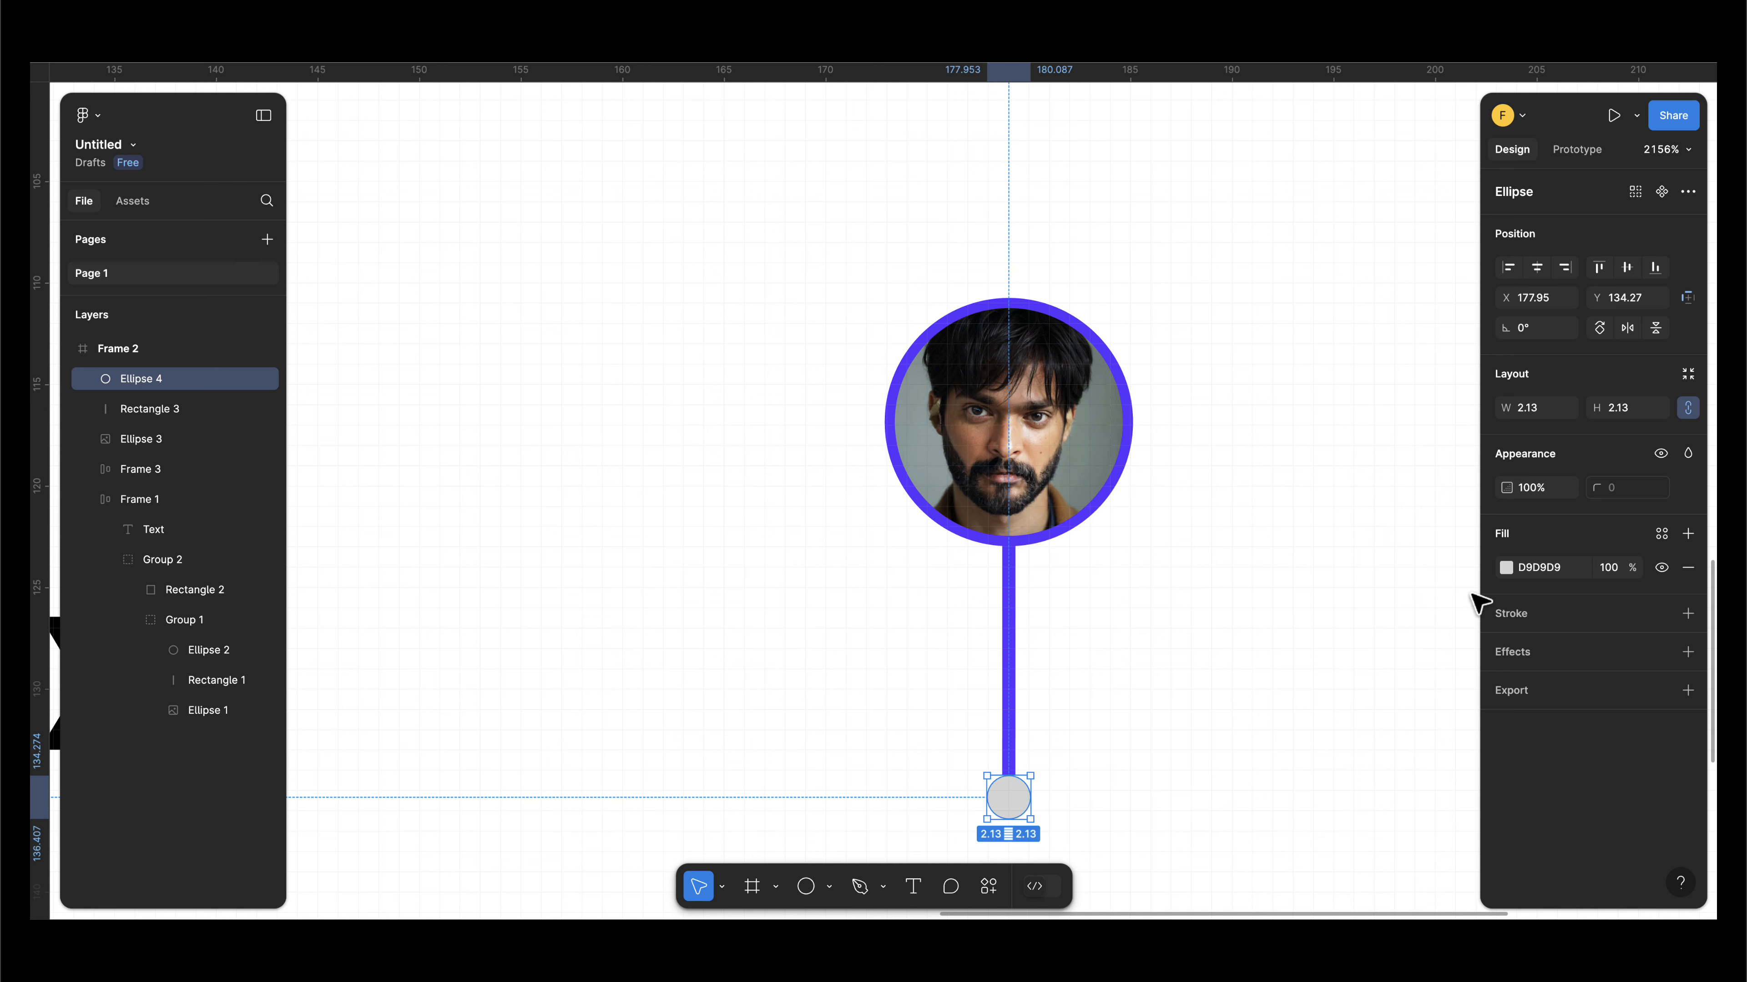
click(1505, 570)
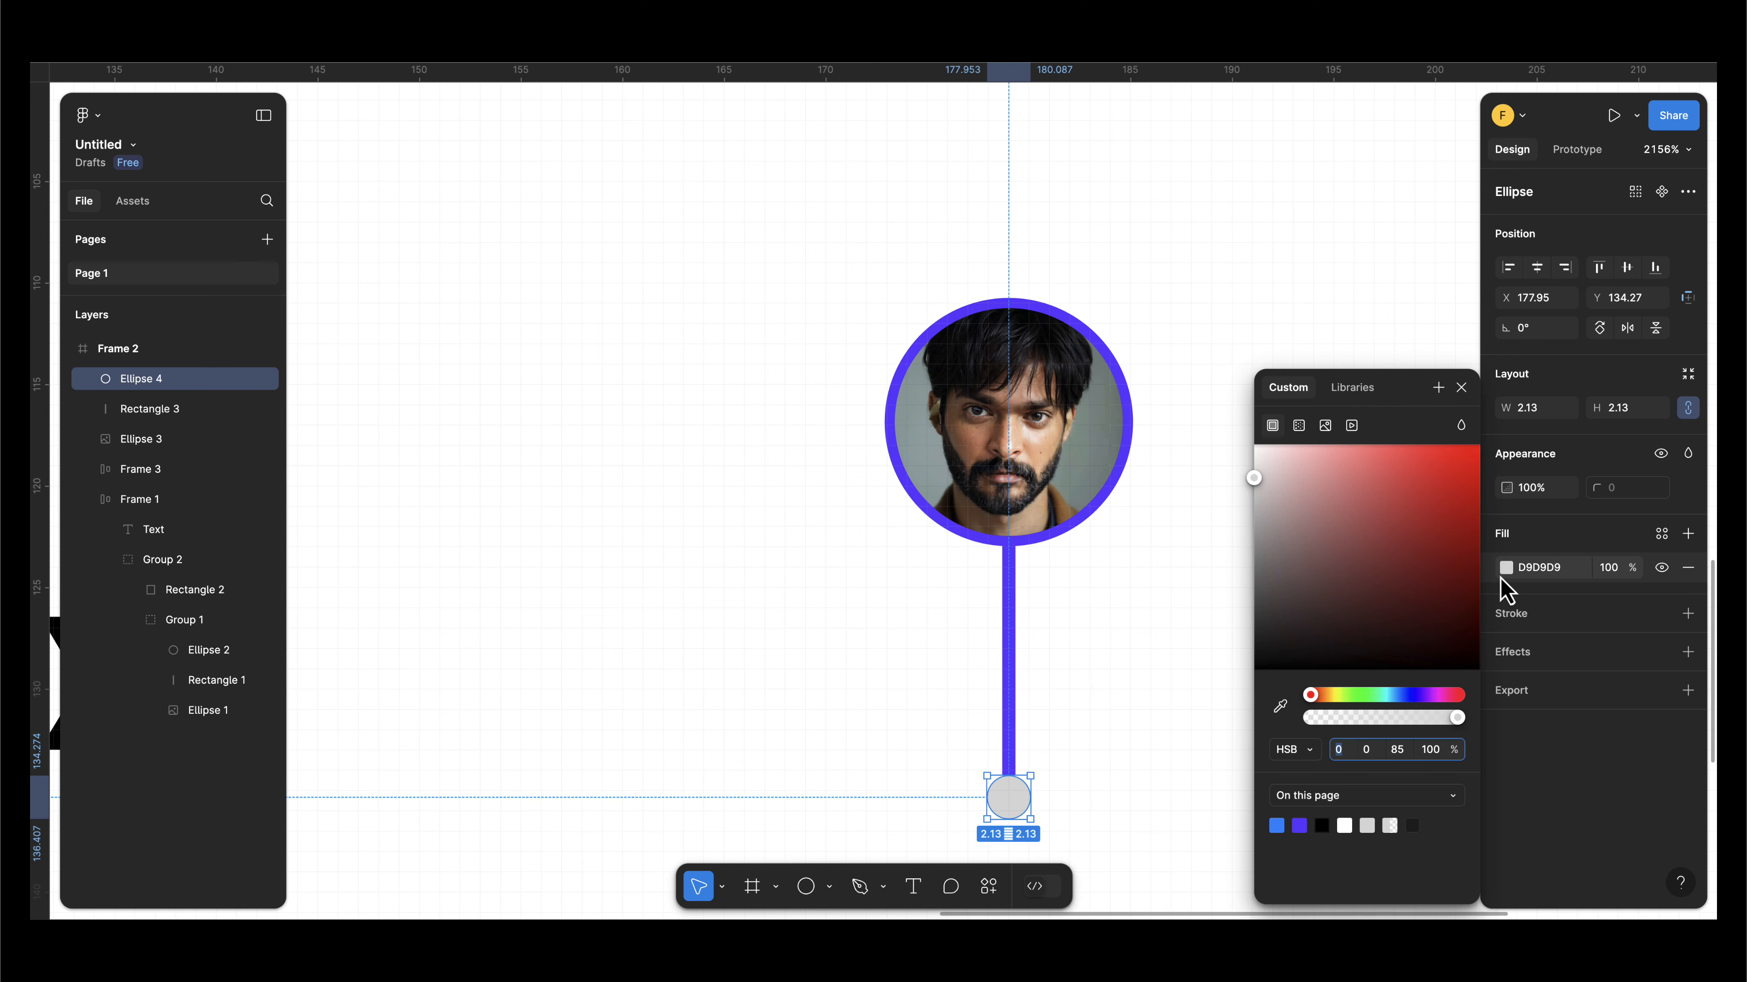
click(1280, 709)
click(1010, 552)
click(1081, 652)
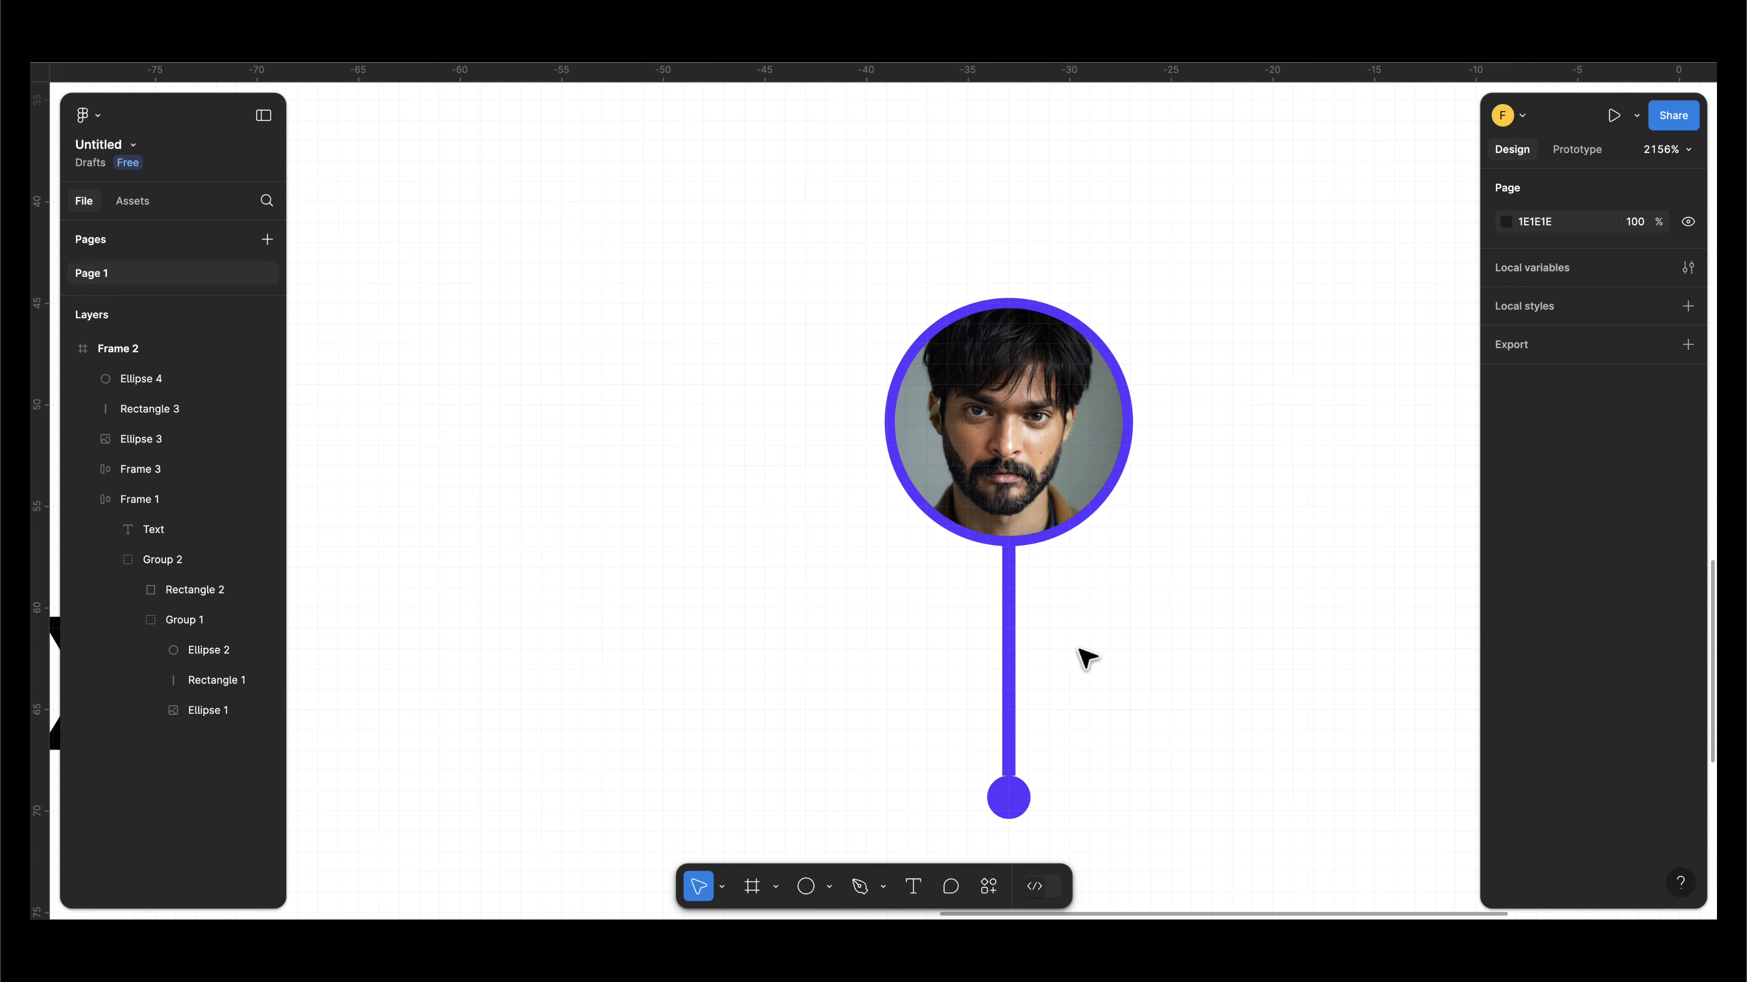
- Draw a rectangle about 5.84 by 4.59, centred below the small dot and touching its lower edge
scroll(1083, 657, down, 3)
drag(1022, 687, 1078, 693)
click(1103, 686)
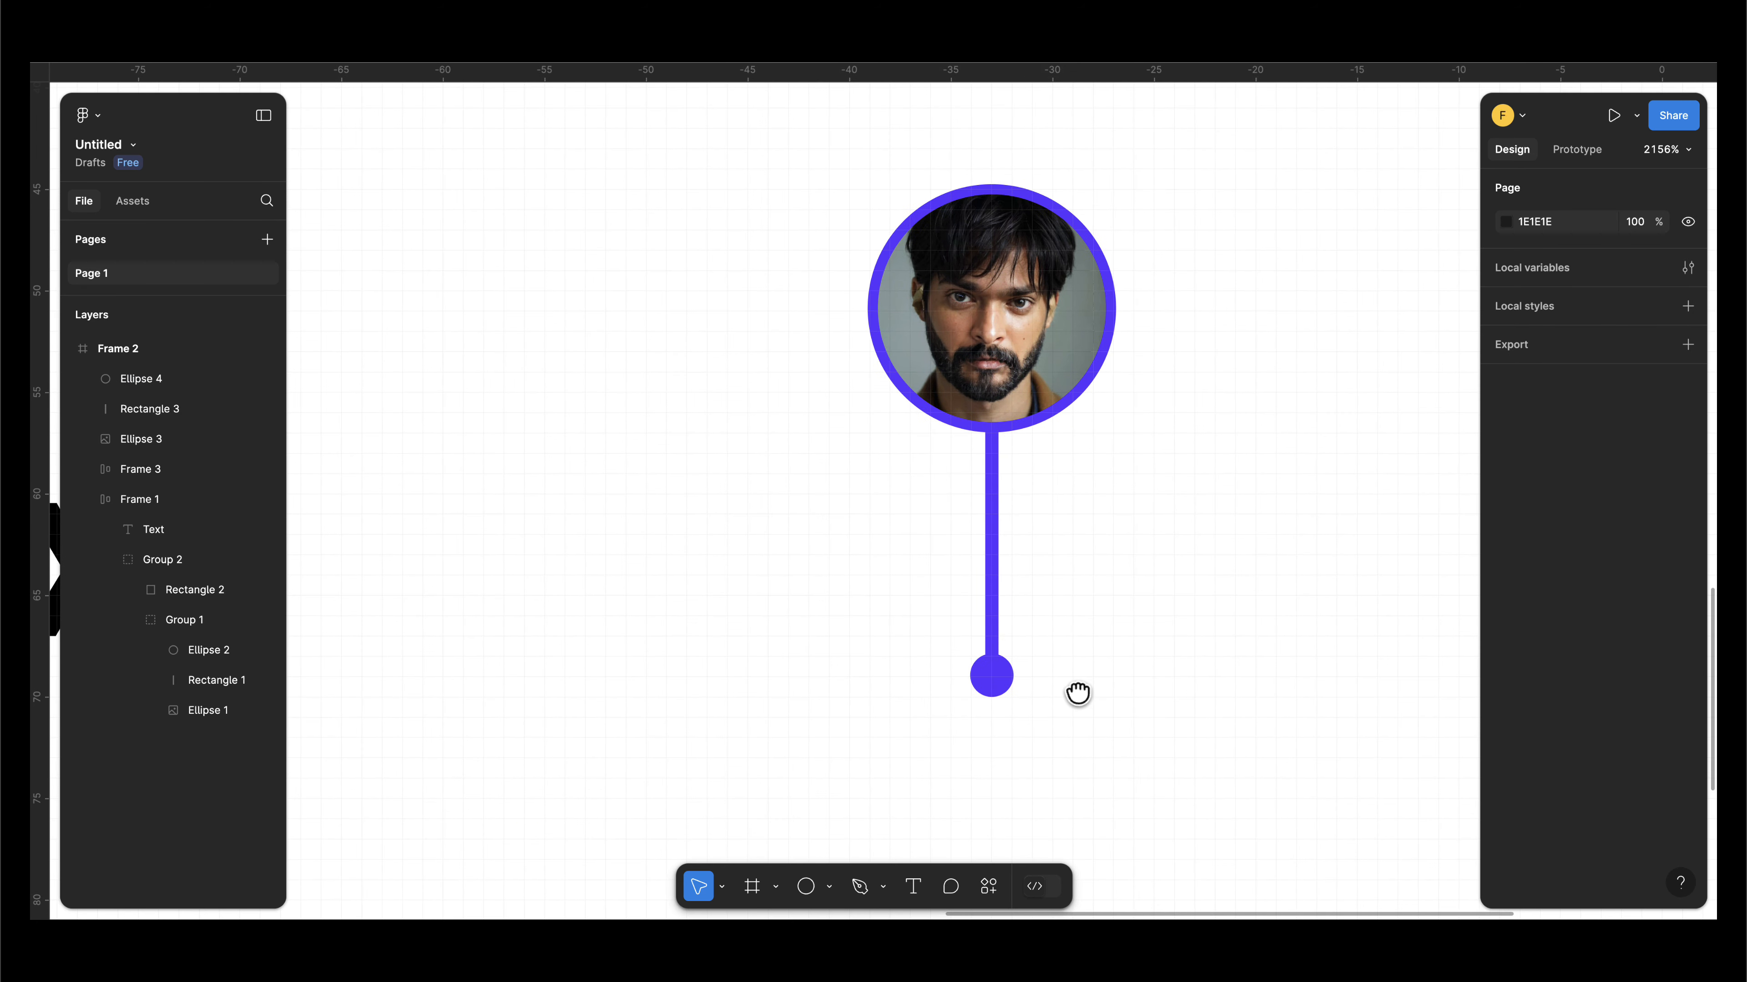
click(829, 886)
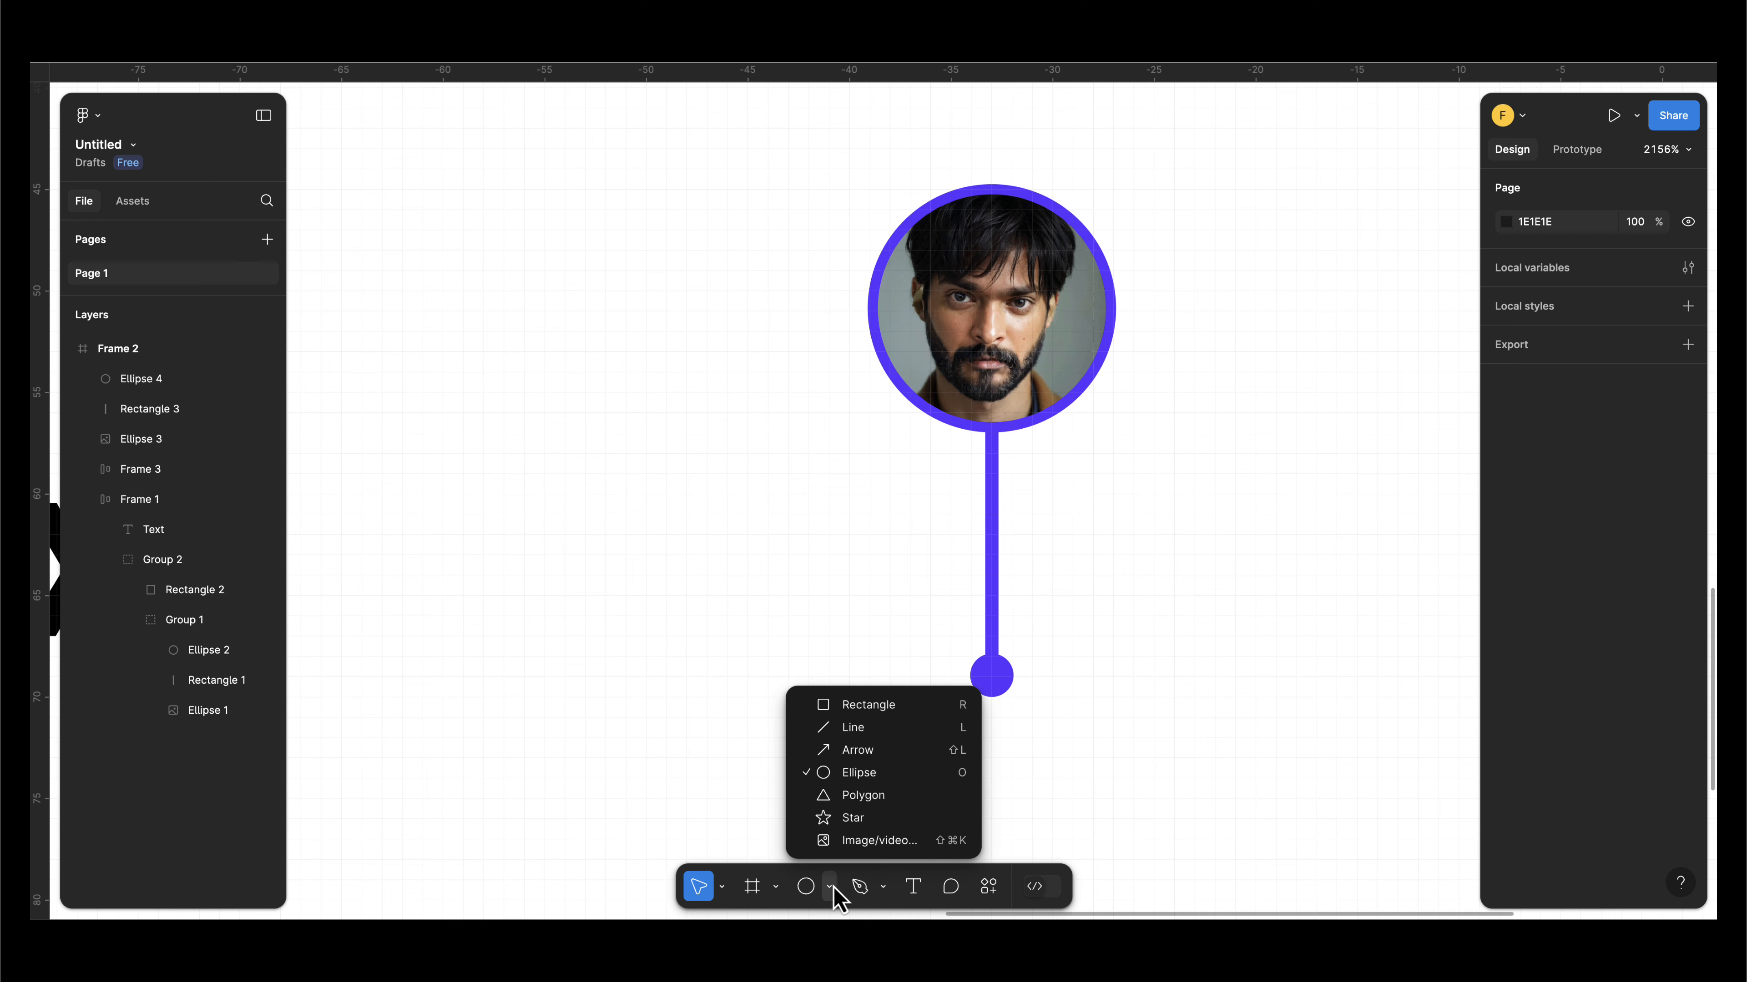
click(856, 705)
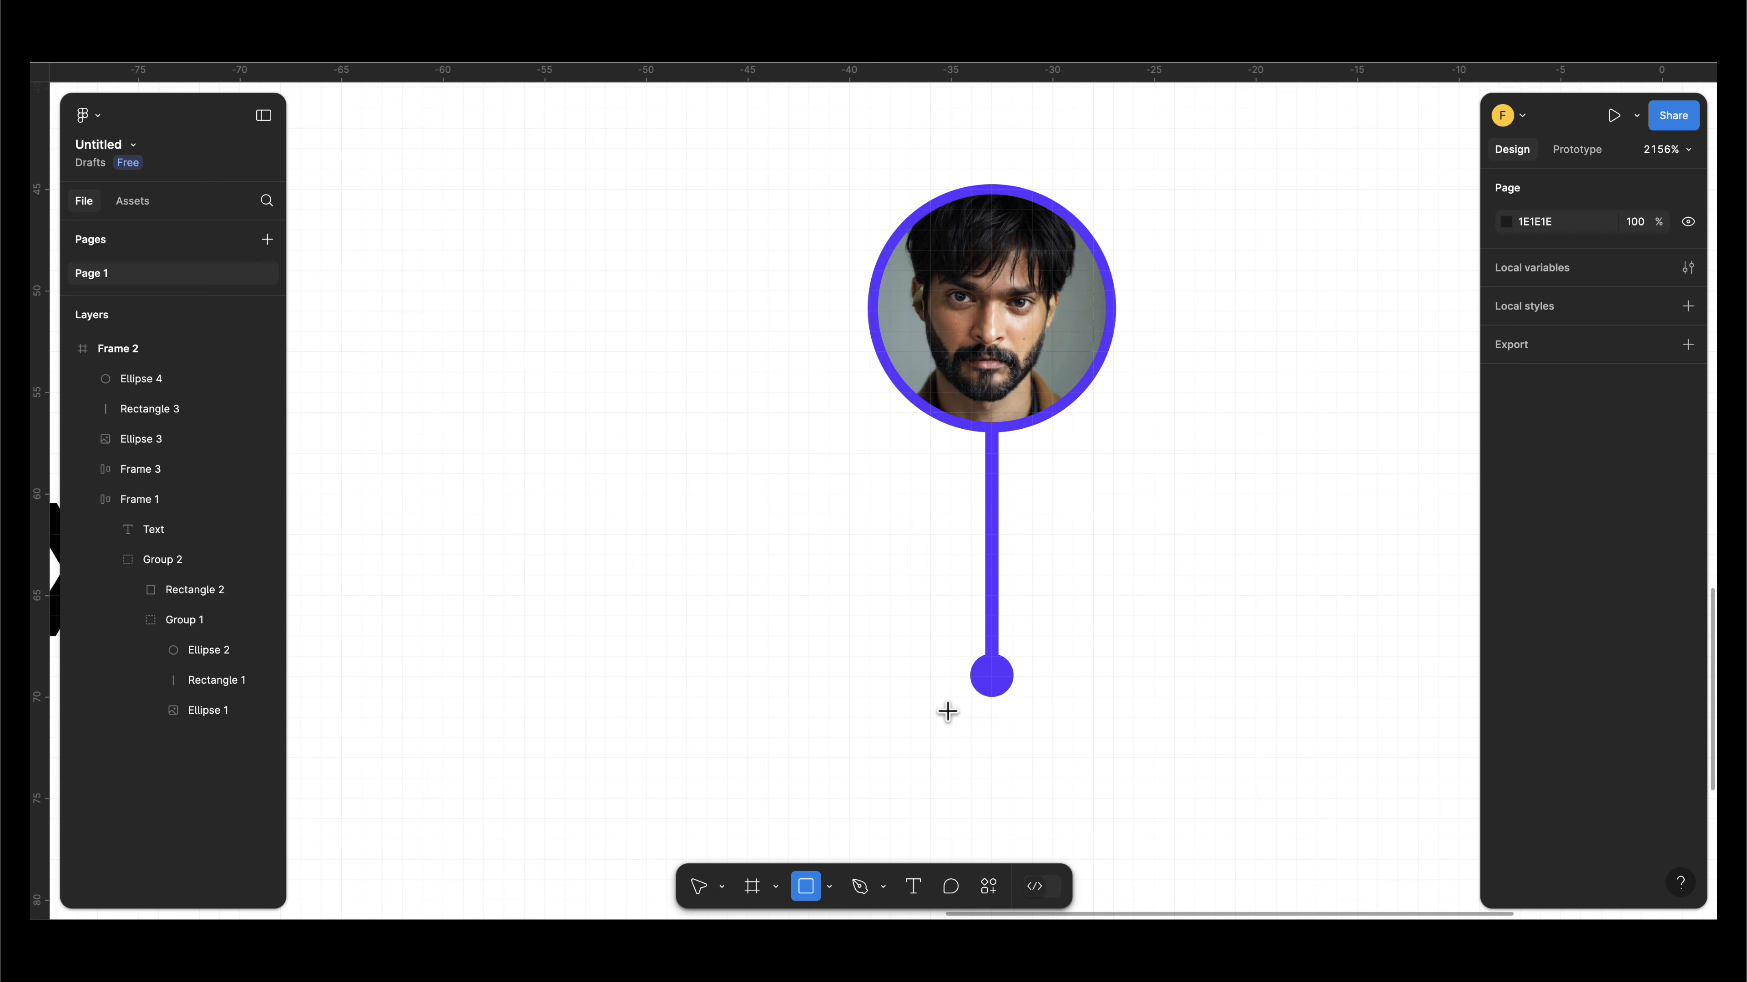
mouse_move(932, 701)
mouse_down()
mouse_move(1023, 719)
mouse_move(1049, 794)
mouse_up()
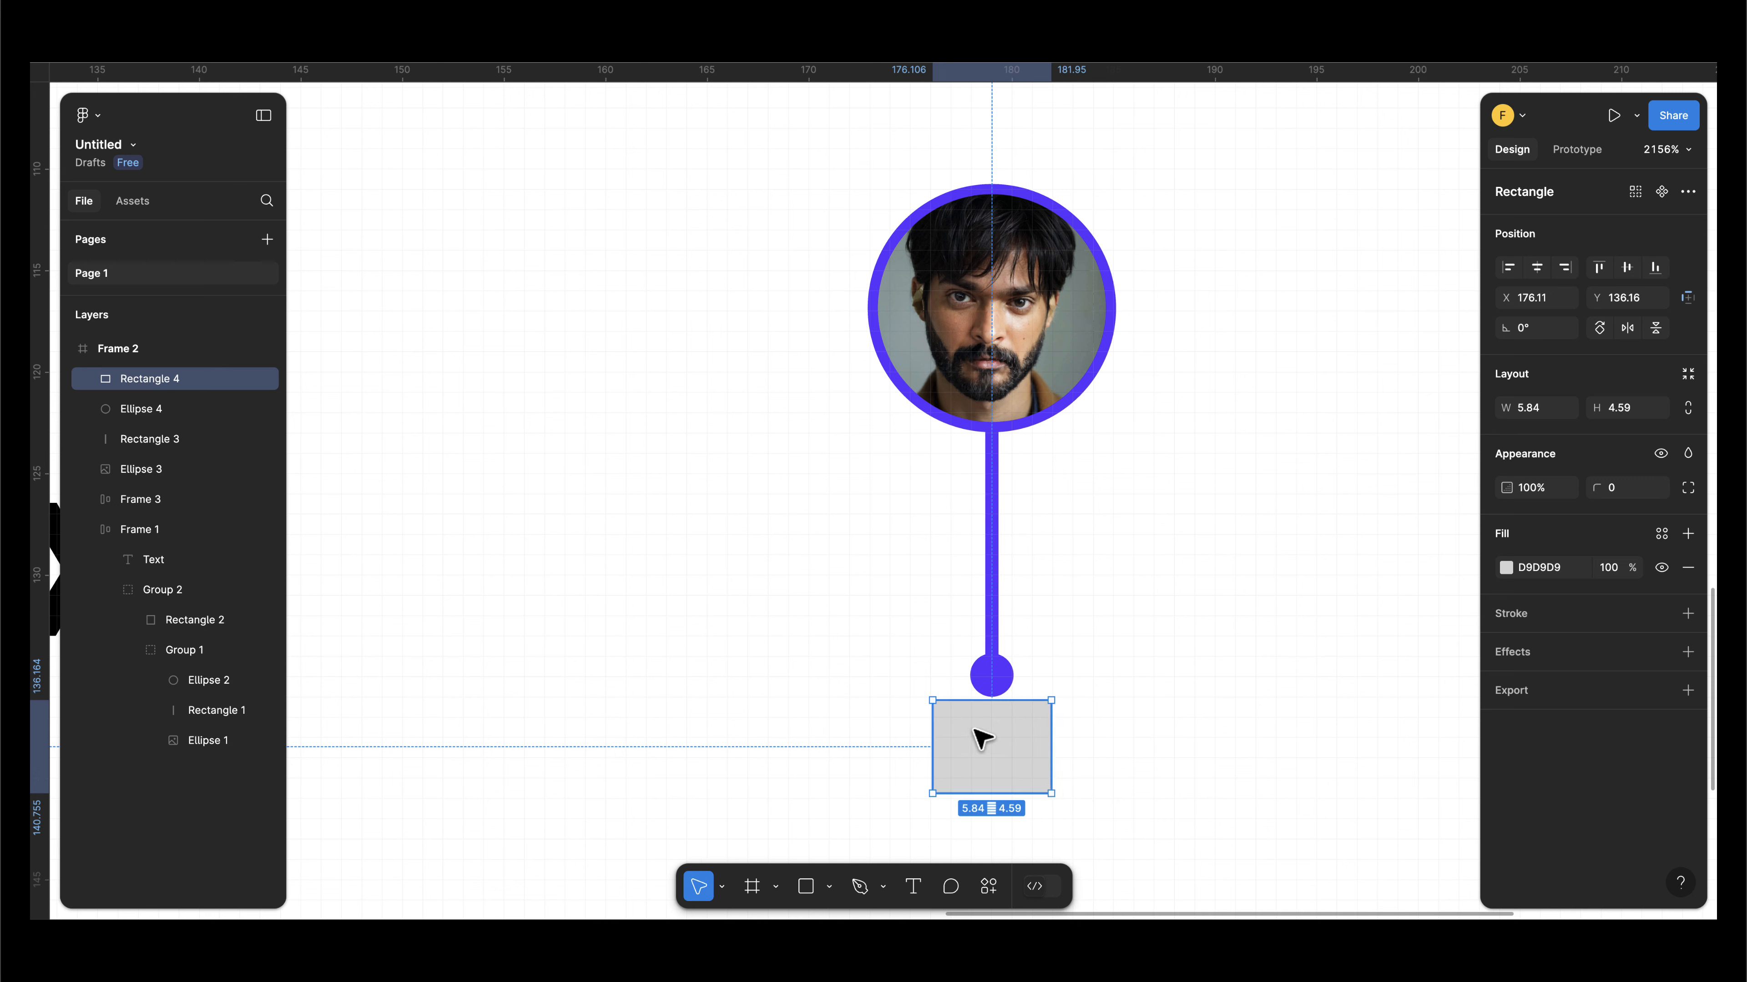
drag(982, 738, 983, 739)
click(1028, 671)
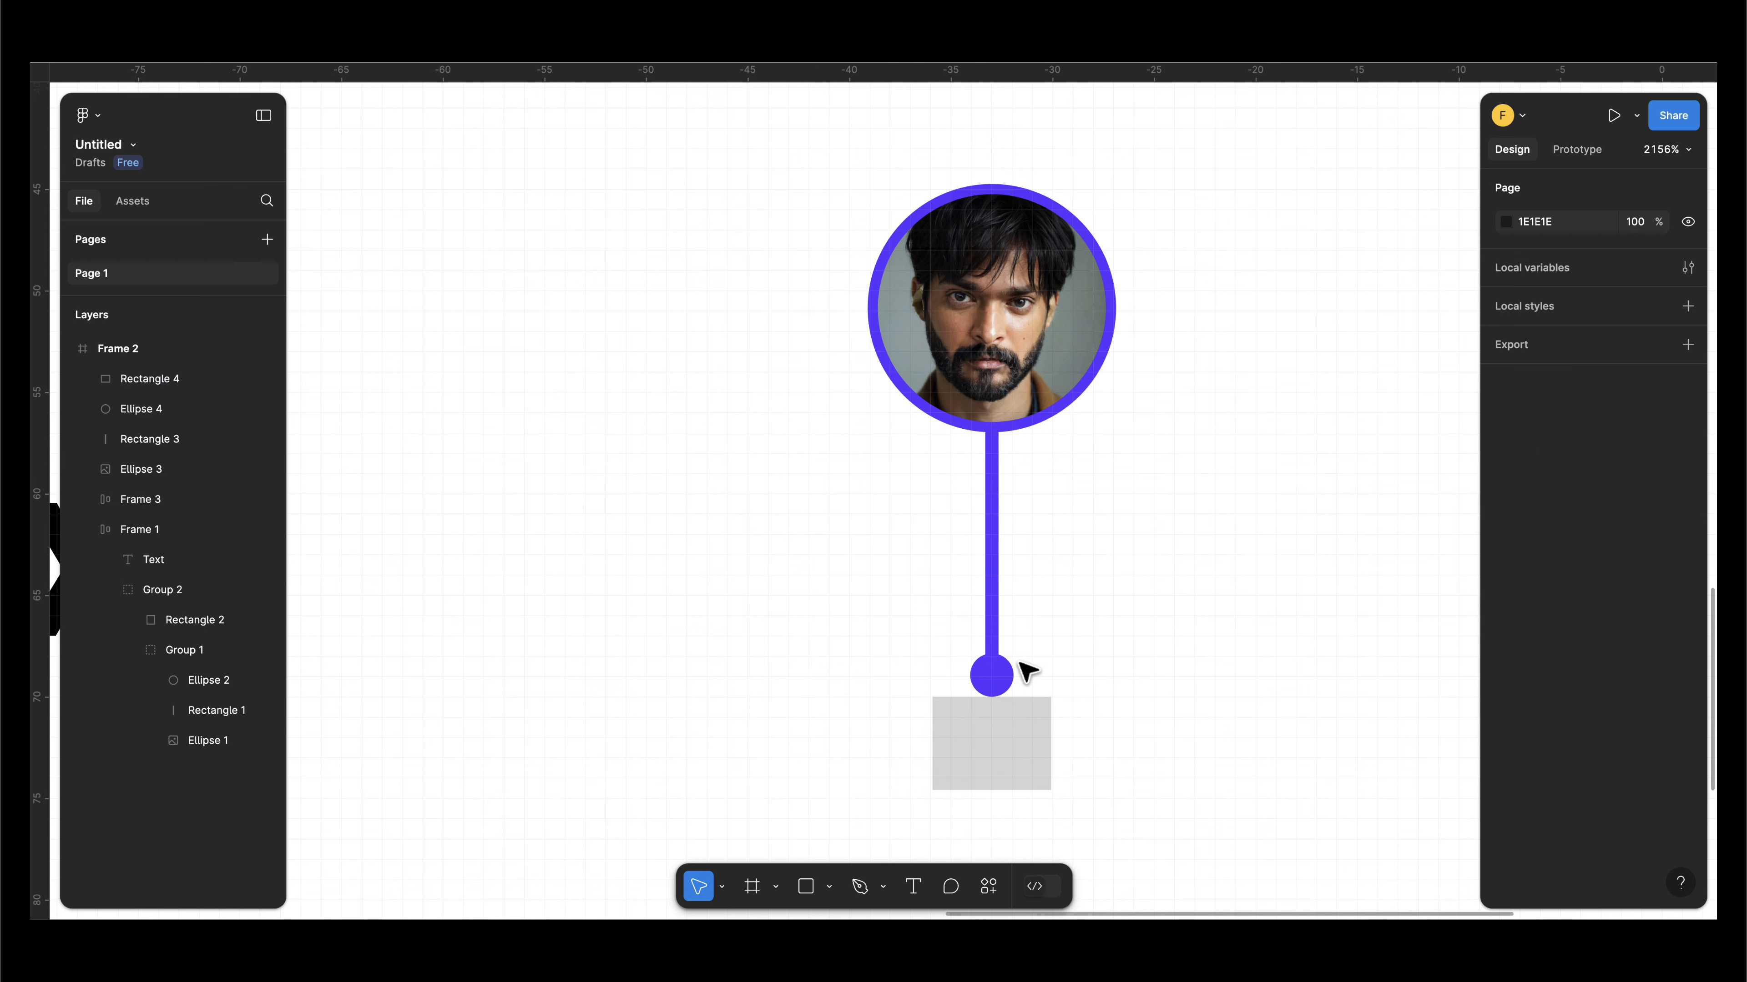
- Group the dot, stem and portrait circle, and group the result with the grey rectangle below
click(1005, 673)
shift+click(1001, 615)
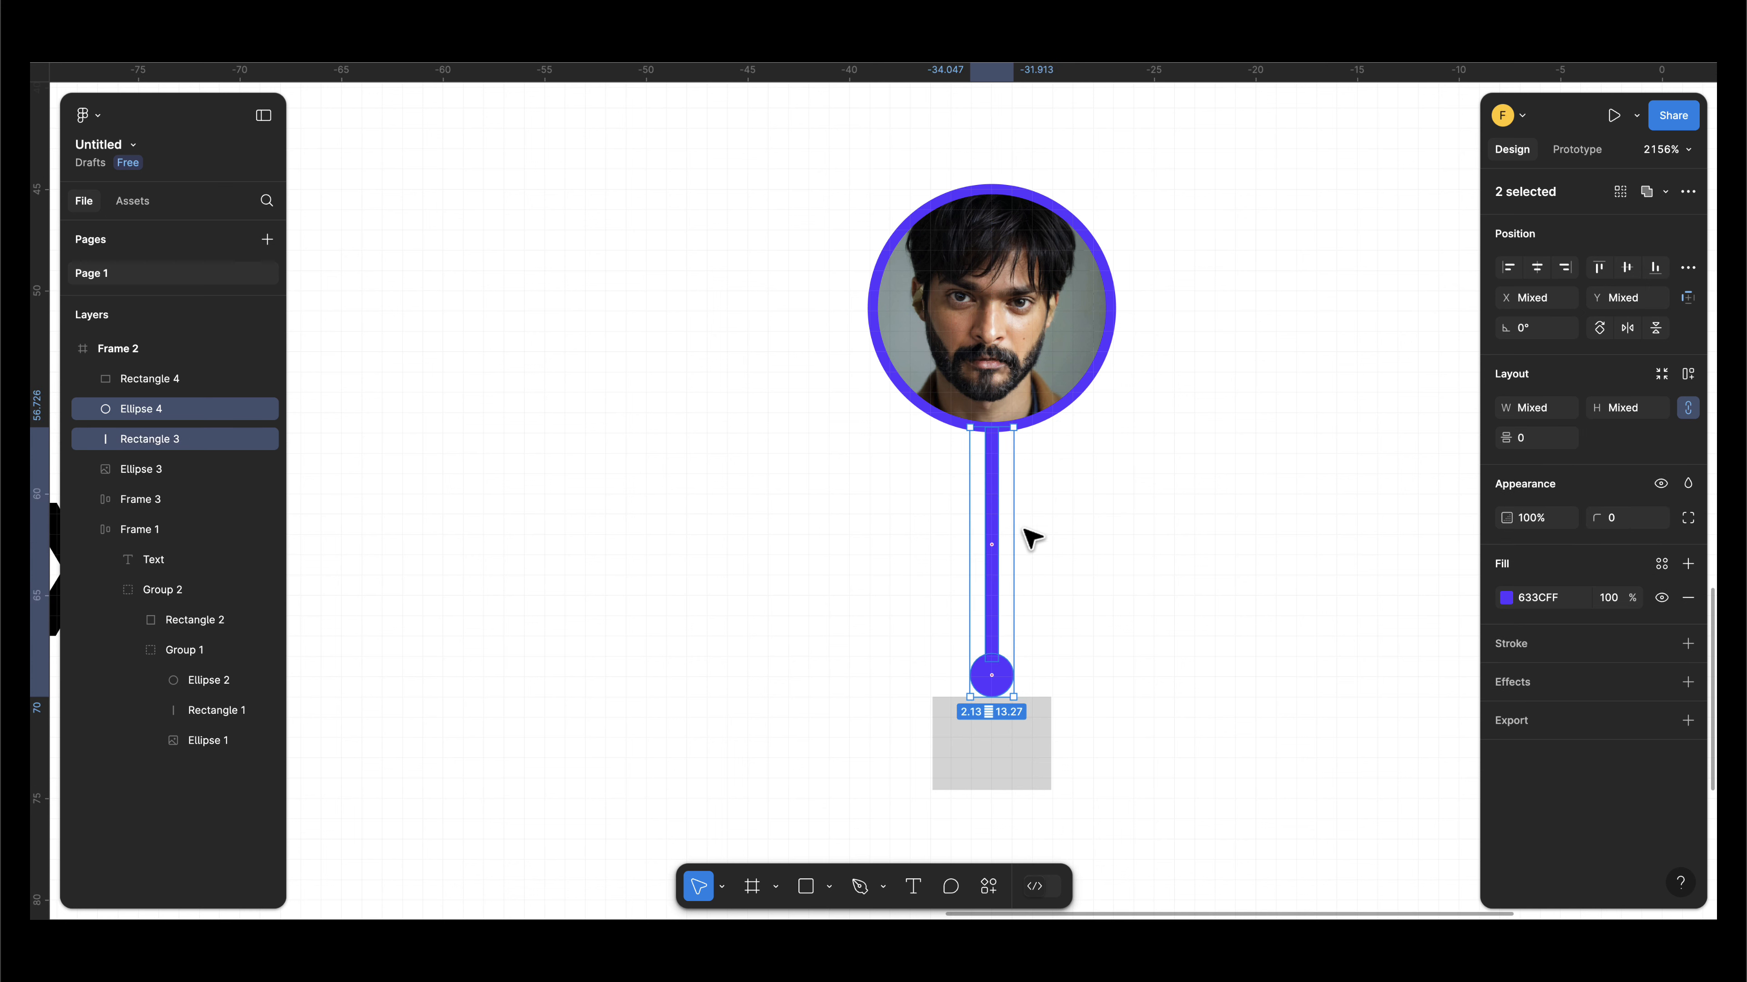
shift+click(1032, 400)
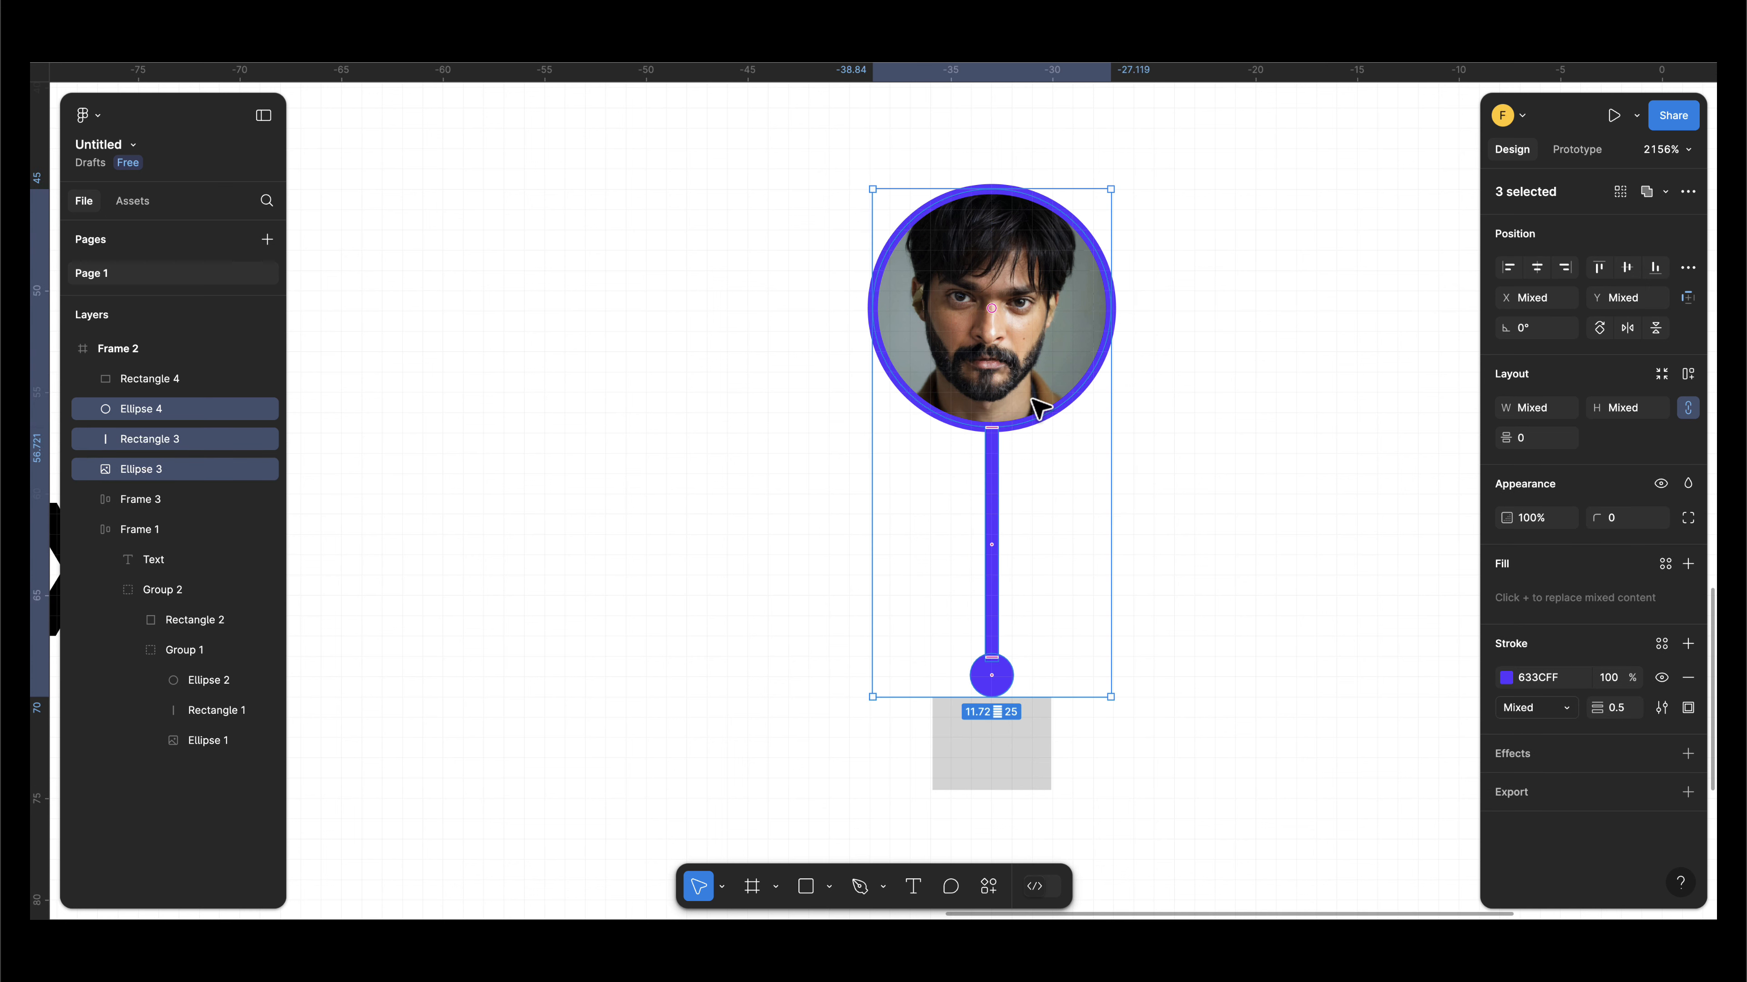
key(ctrl+g)
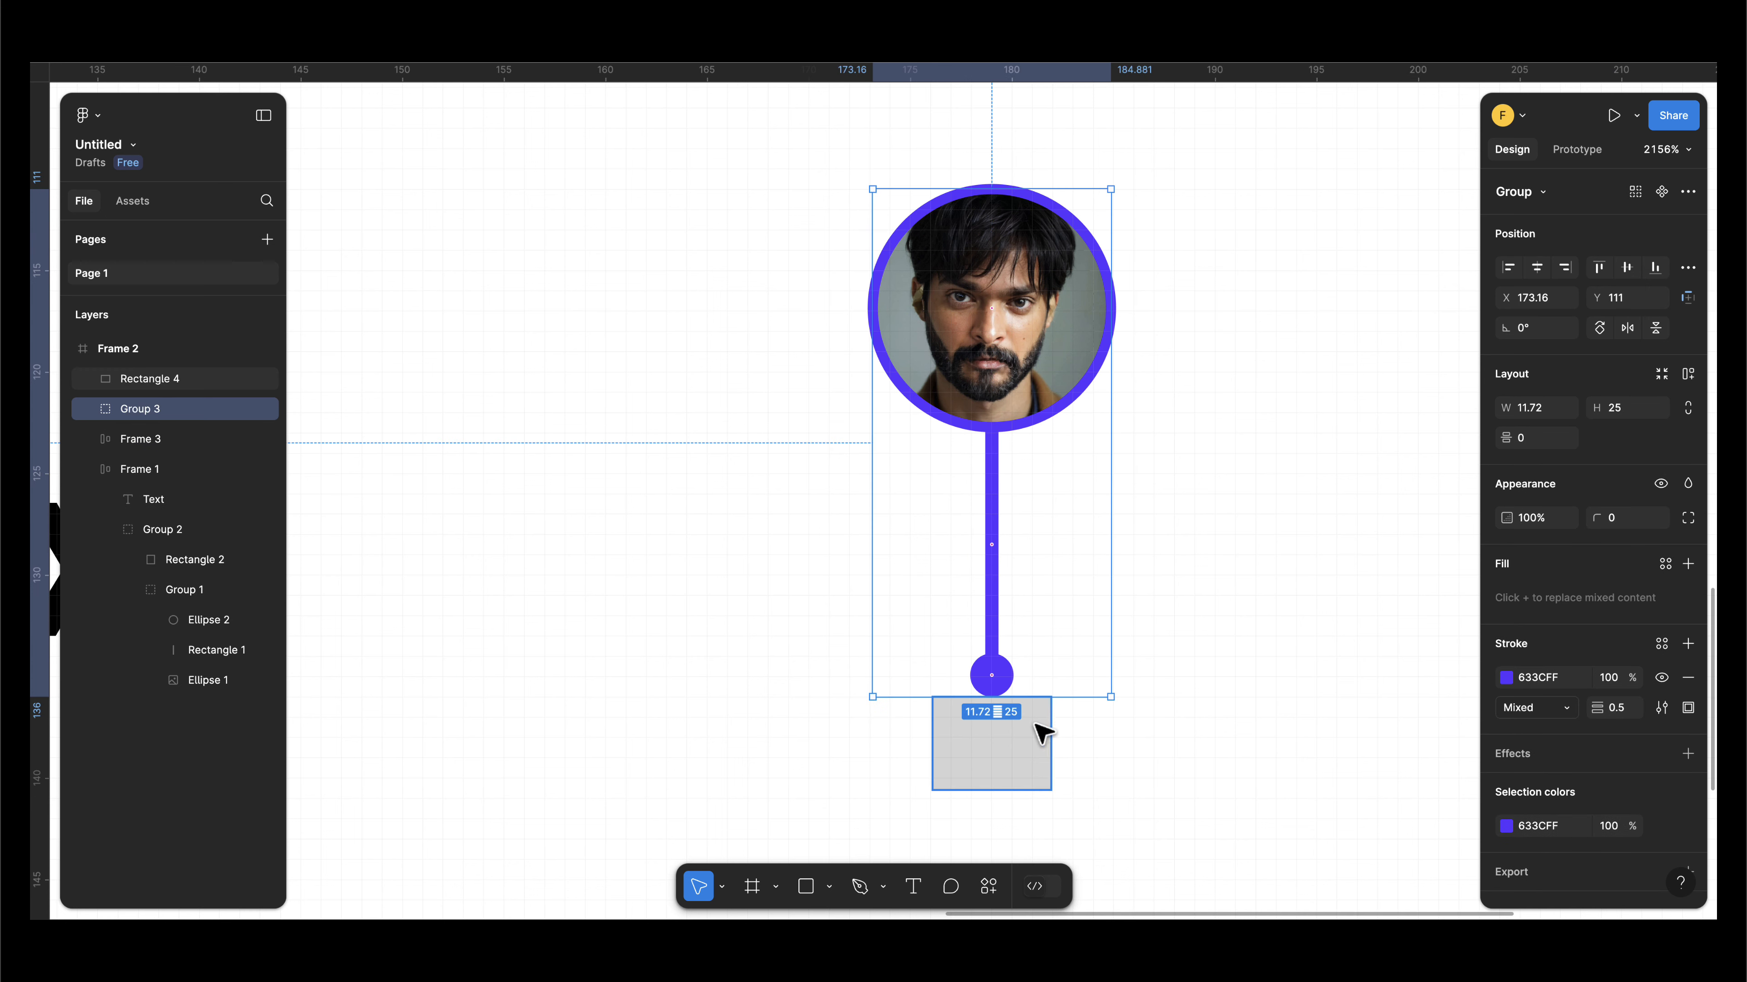
shift+click(1041, 733)
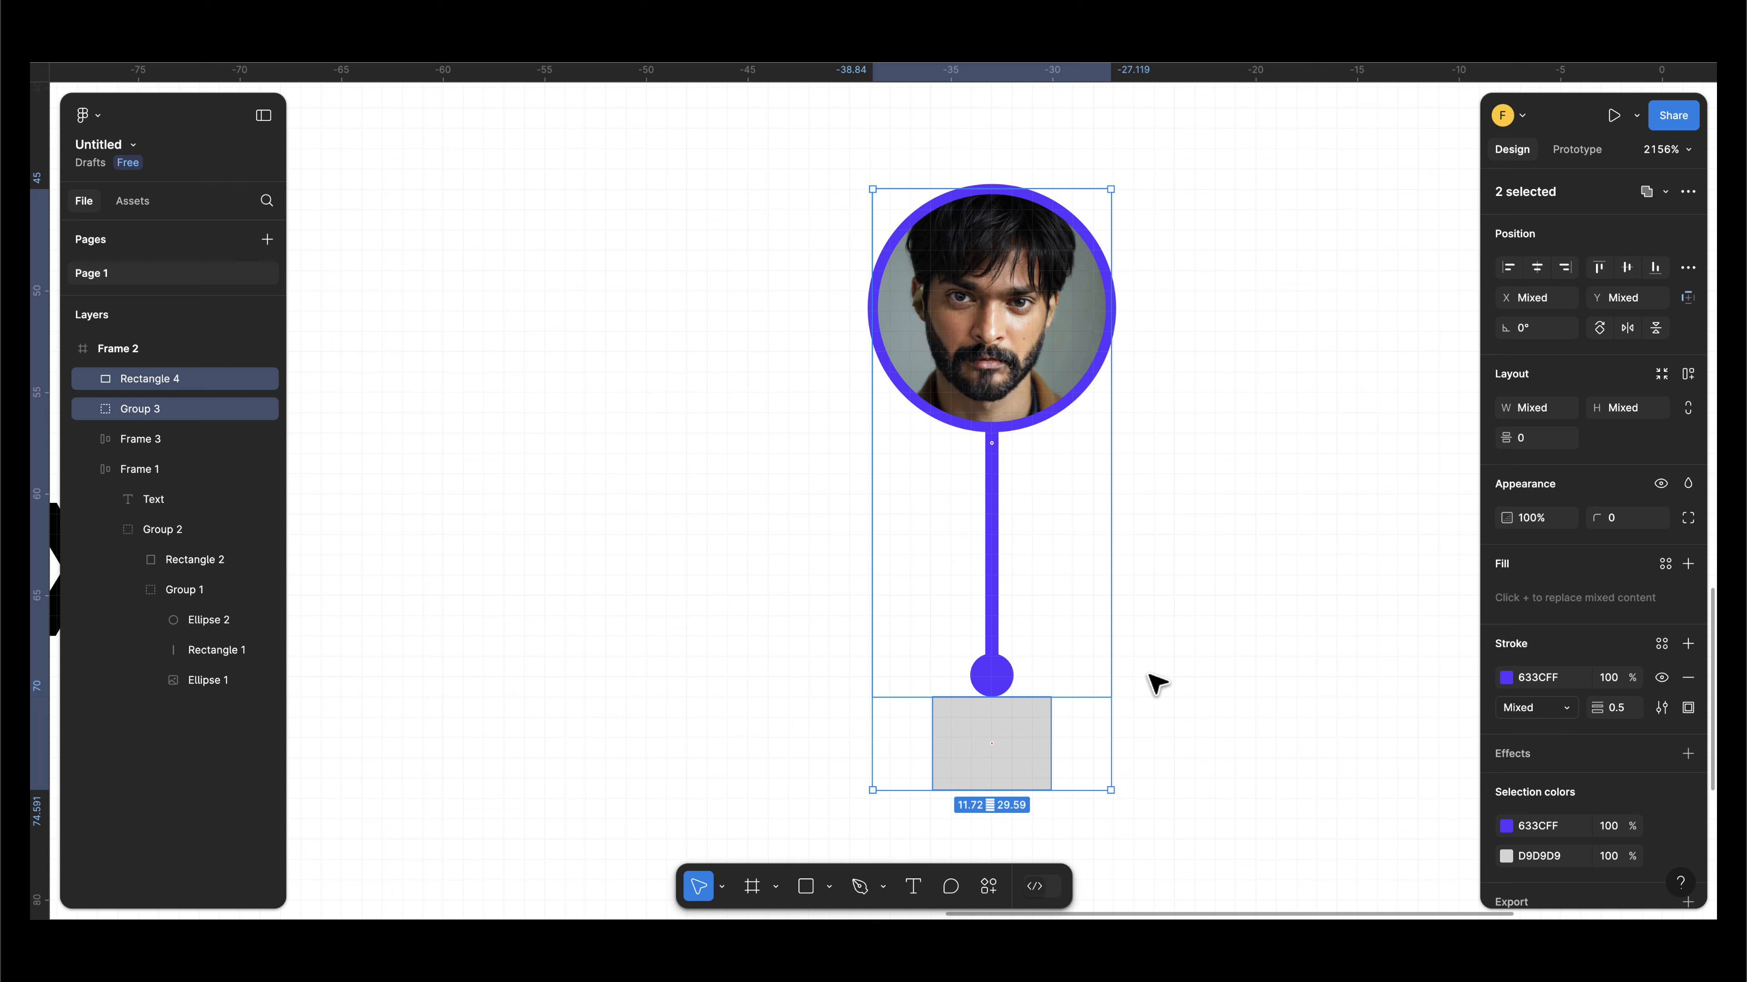
key(ctrl+g)
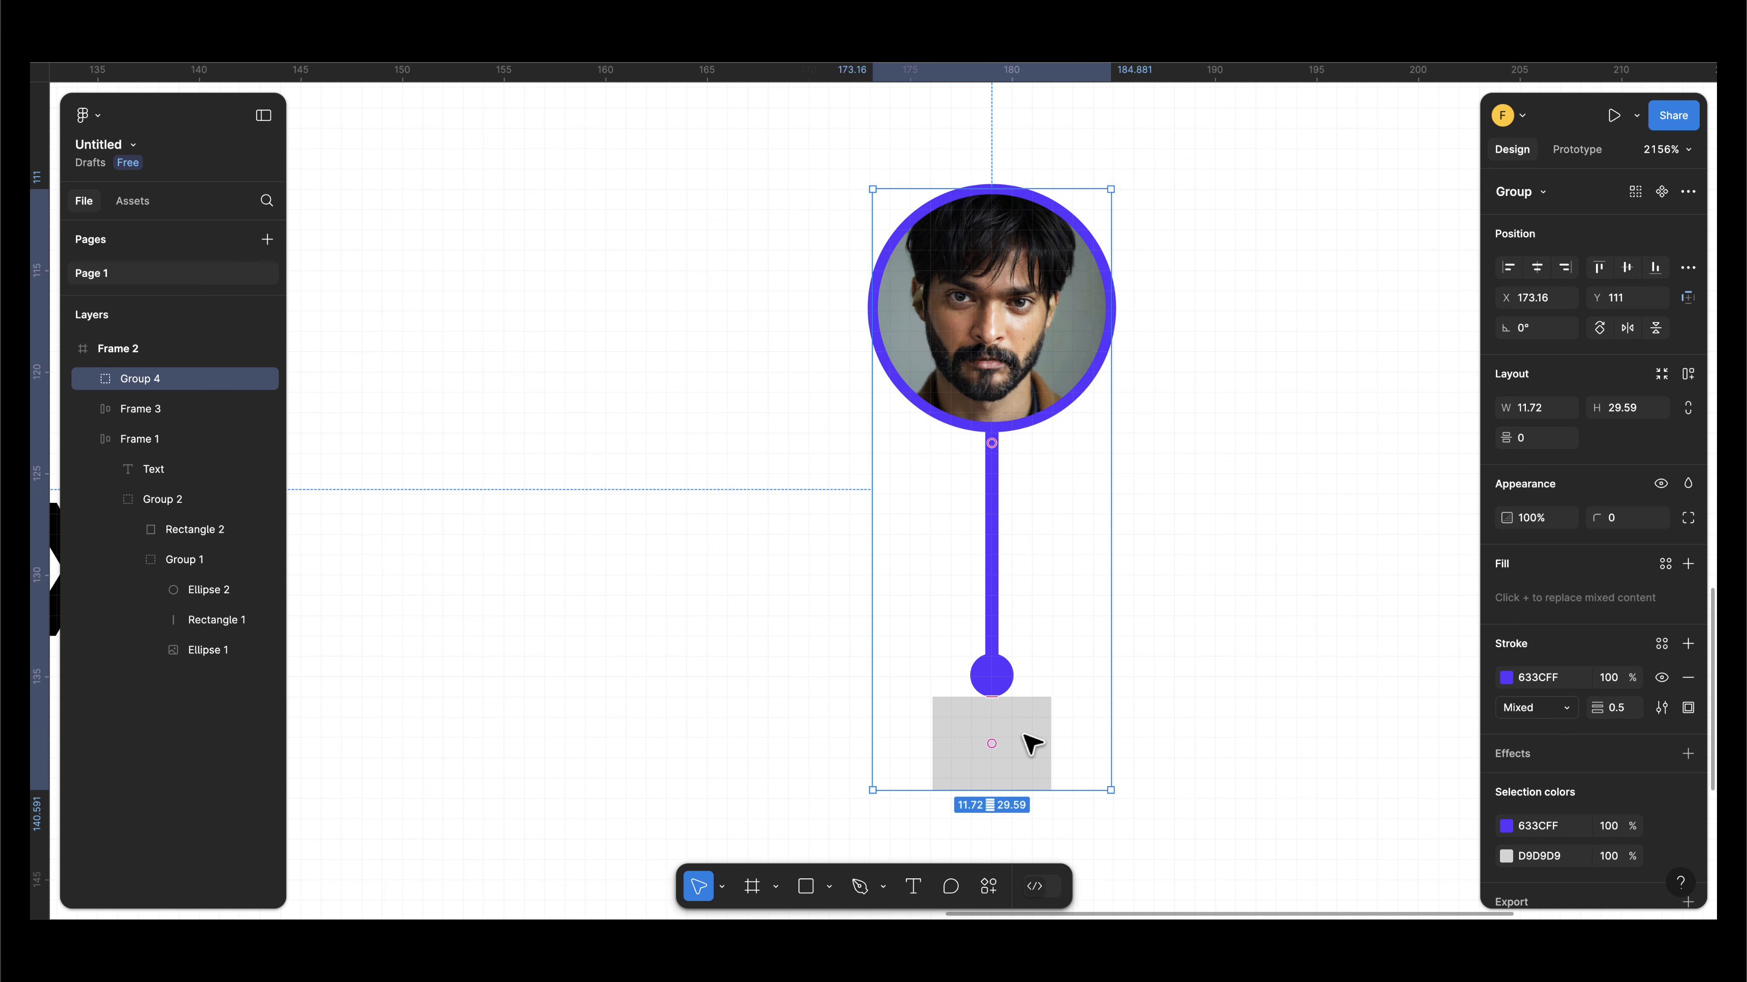
- Set the fill opacity of the grey rectangle inside the group to 0%
double_click(1031, 742)
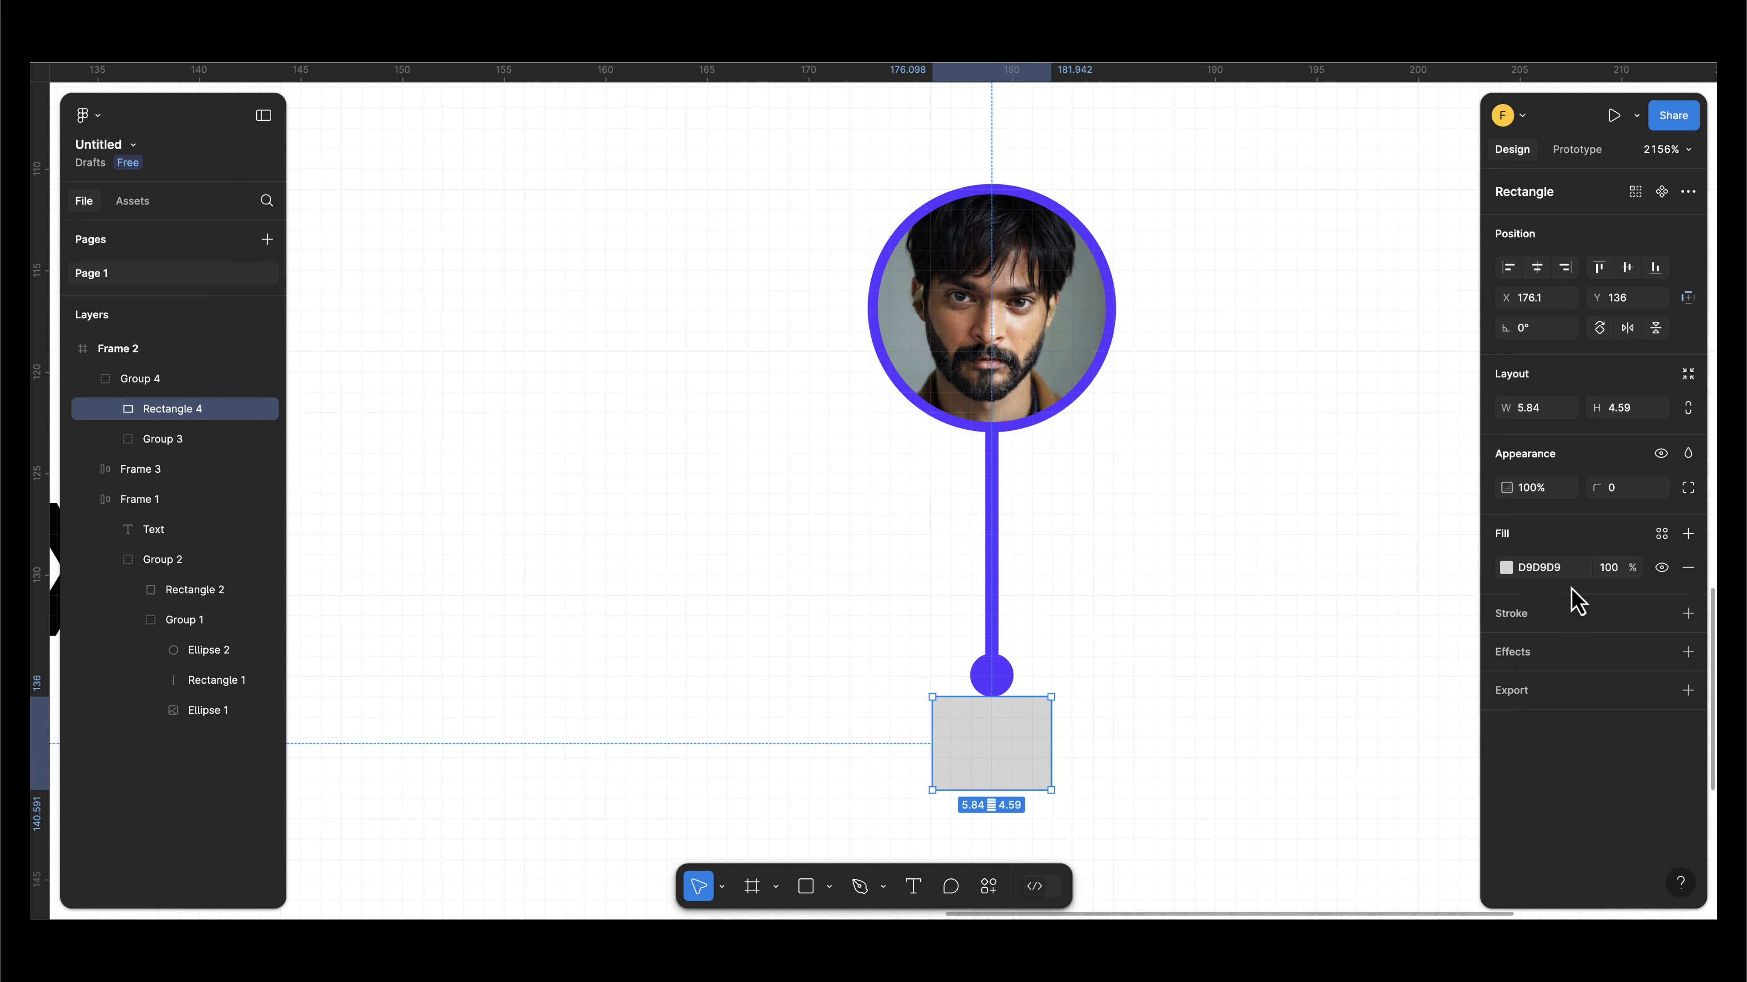
click(1605, 576)
text(0)
key(Return)
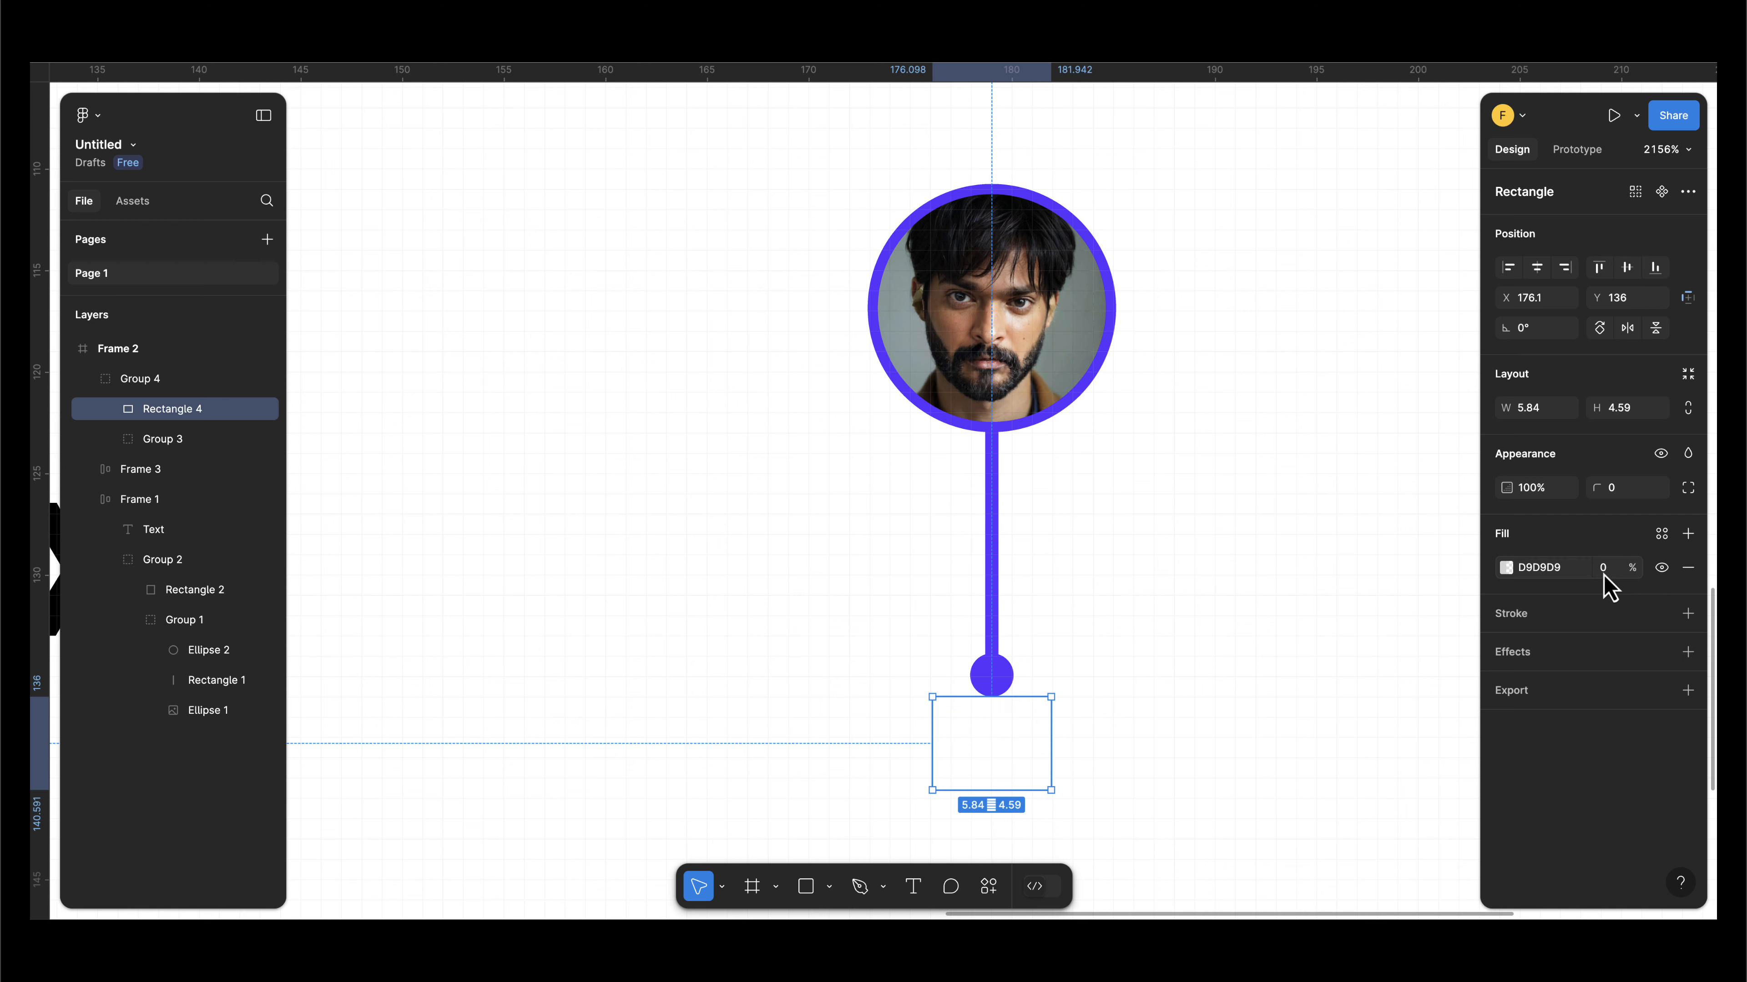
click(810, 592)
- Move the avatar cursor group into the lower text's auto layout frame, placing it after the text
scroll(810, 591, down, 5)
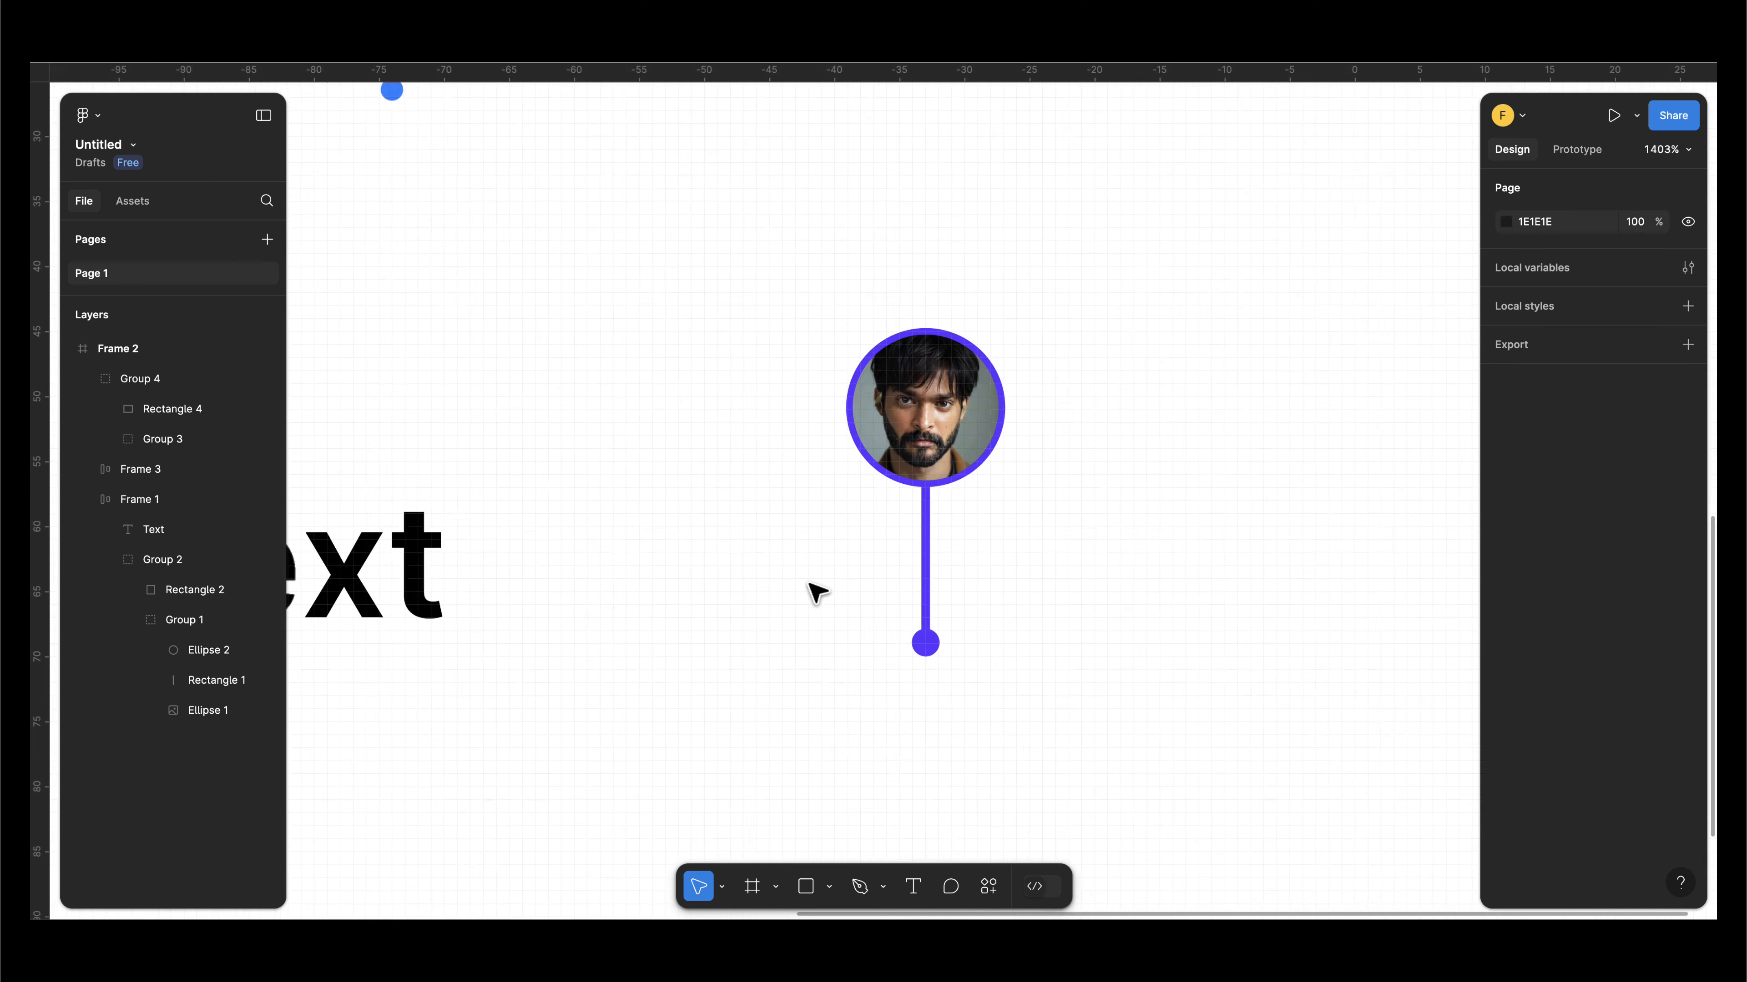
drag(850, 608, 963, 596)
click(1100, 512)
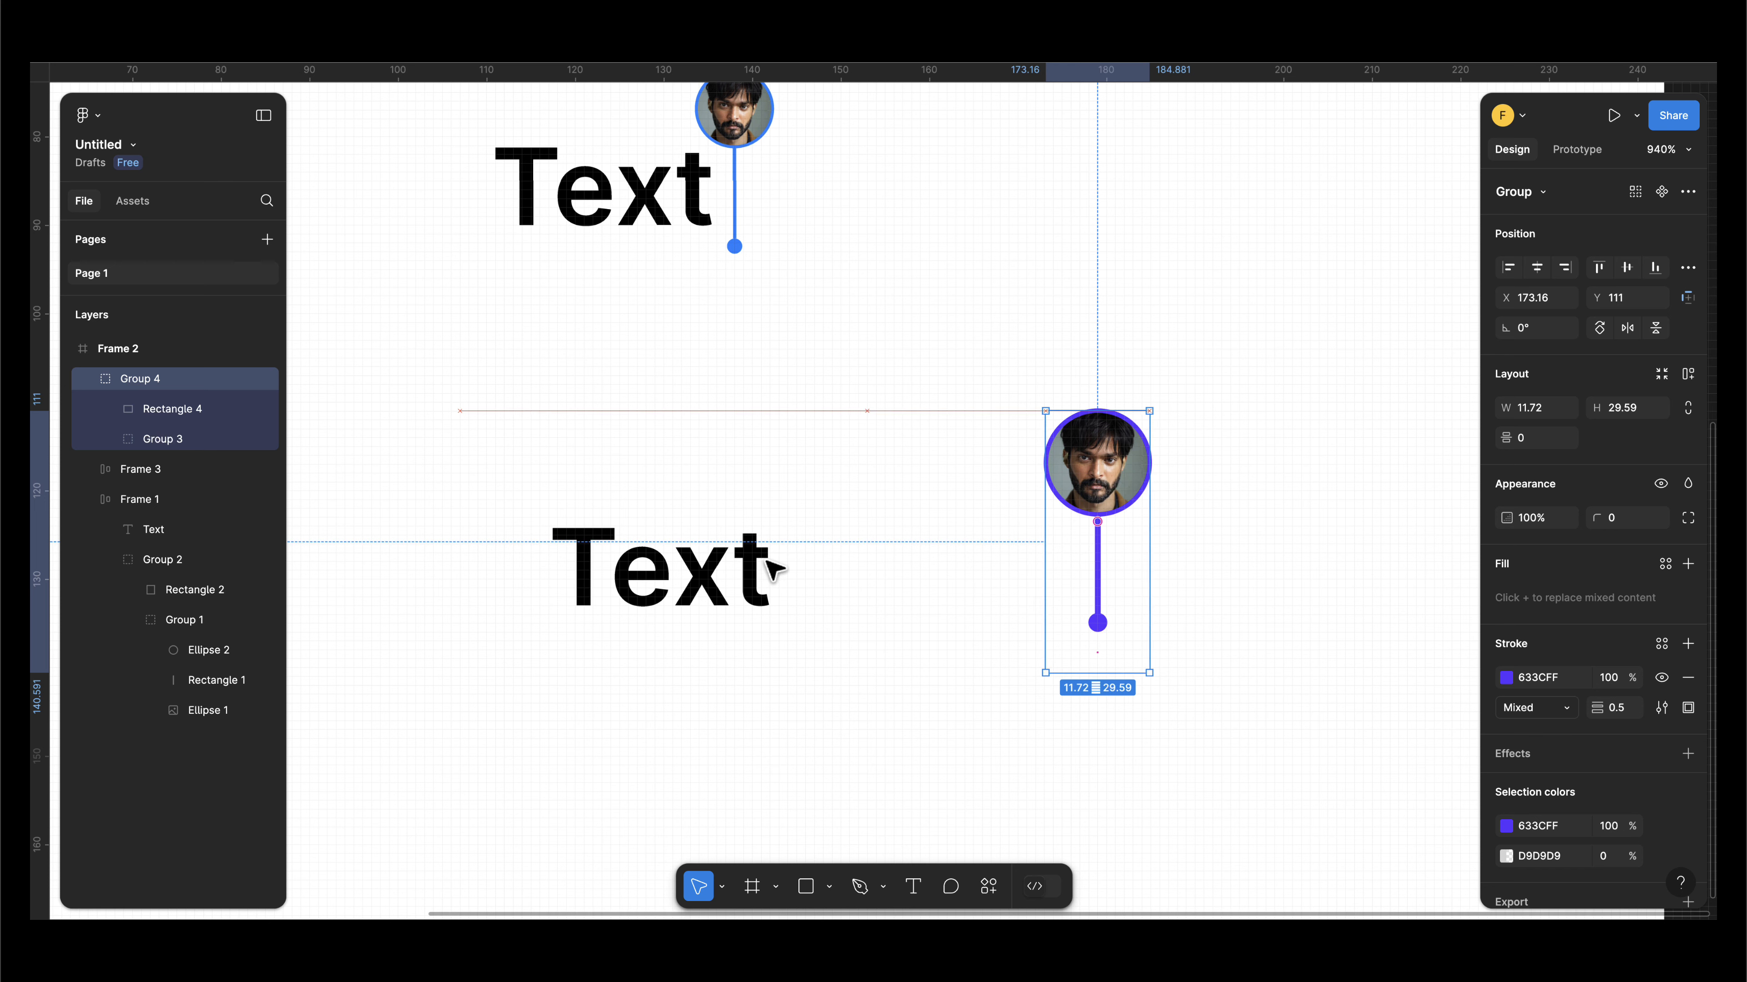
mouse_move(774, 569)
mouse_down()
mouse_move(791, 563)
mouse_move(754, 563)
mouse_move(850, 535)
mouse_move(787, 545)
mouse_move(780, 573)
mouse_move(877, 573)
mouse_move(747, 571)
mouse_move(725, 590)
mouse_move(752, 596)
mouse_up()
click(1123, 613)
drag(1173, 554, 1290, 443)
click(864, 510)
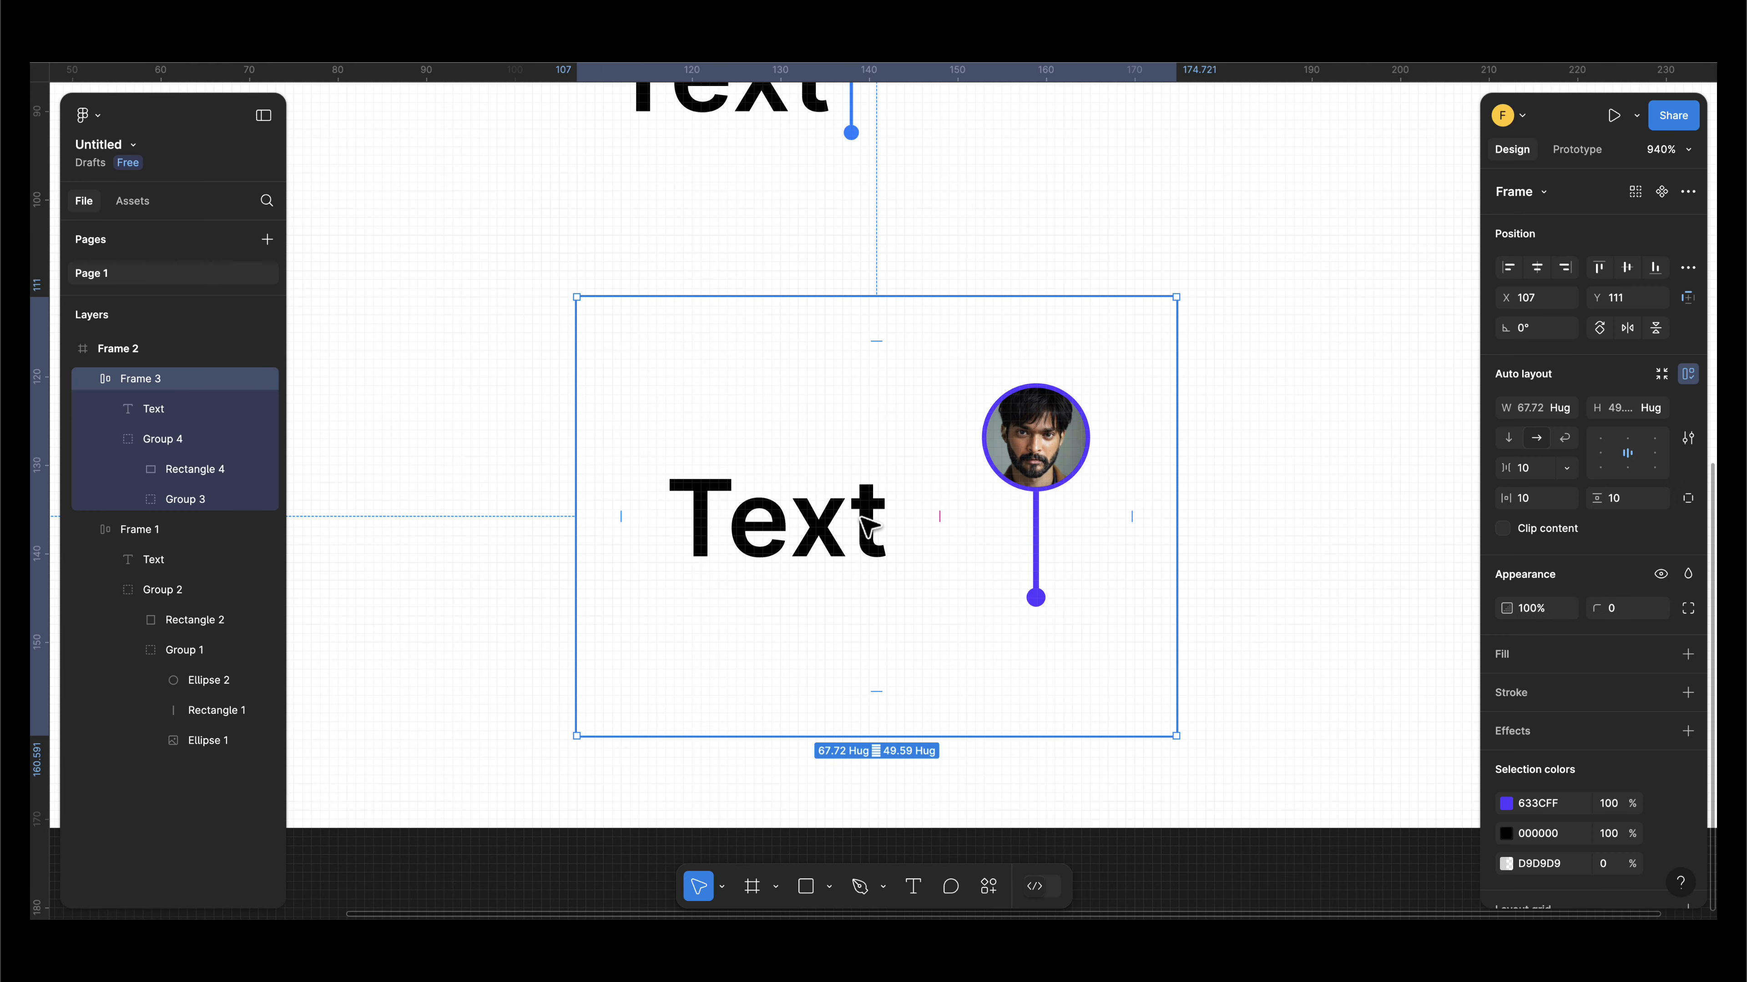
- Append "fsdff" to the lower text label to test whether the avatar cursor follows
click(862, 521)
double_click(887, 517)
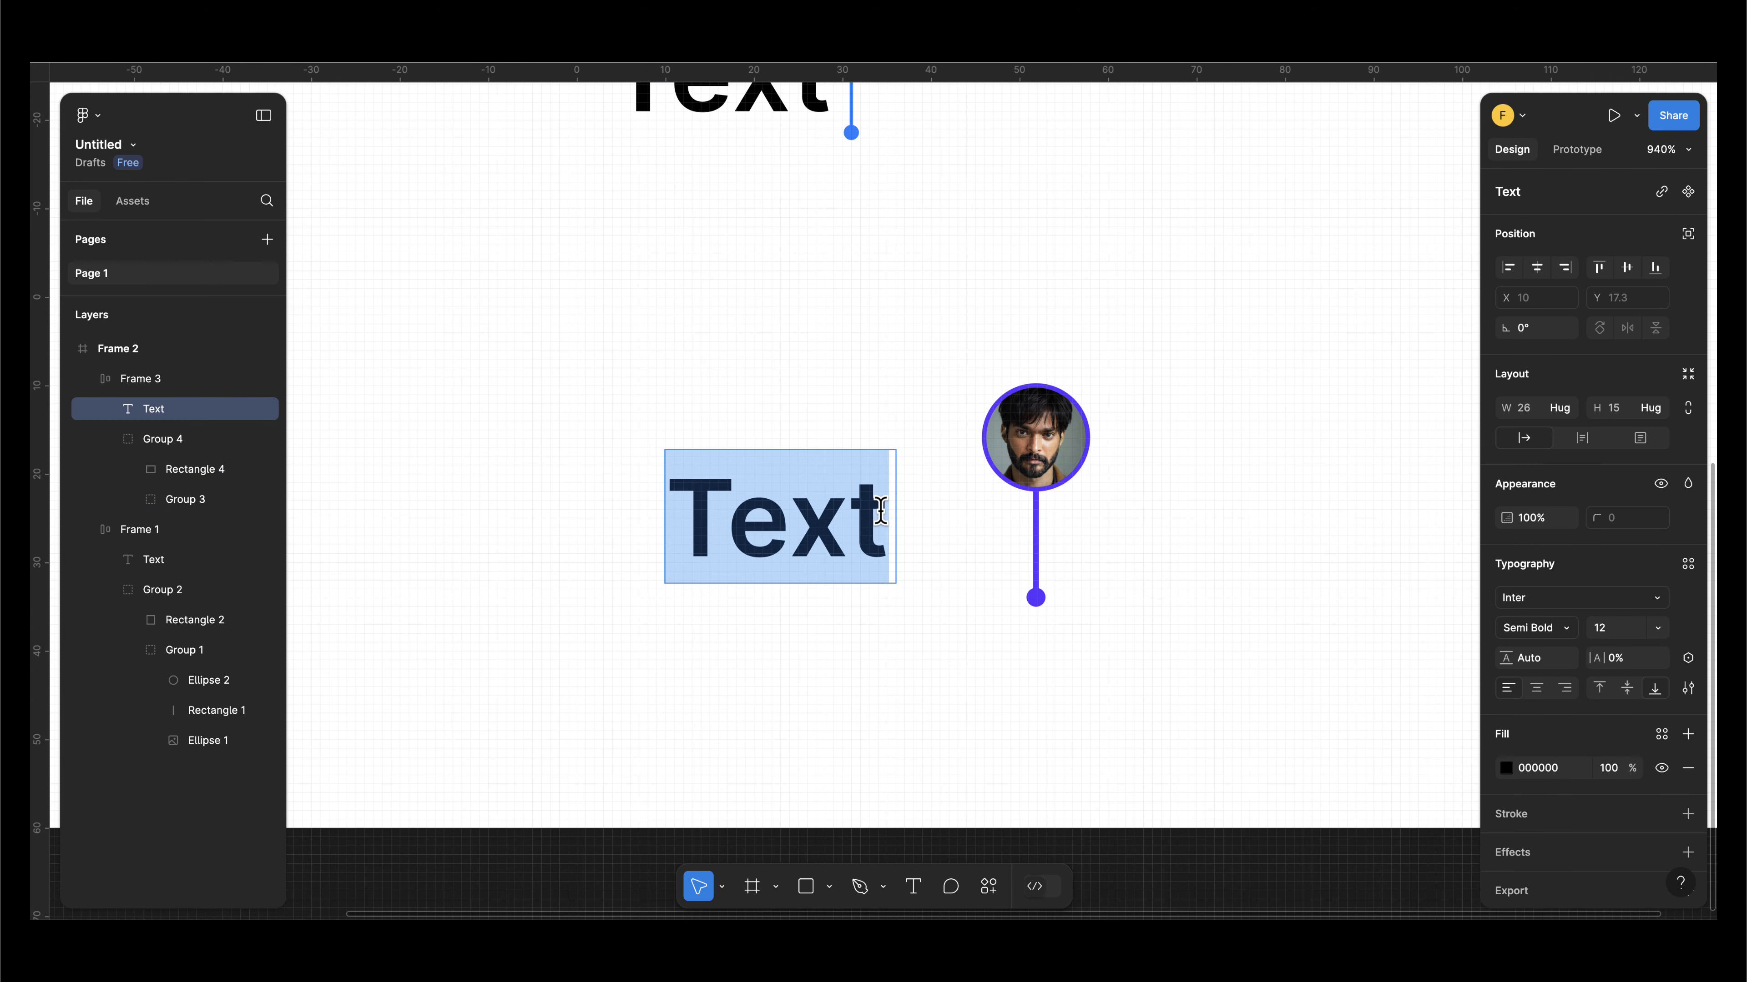
click(881, 513)
text(fsdff)
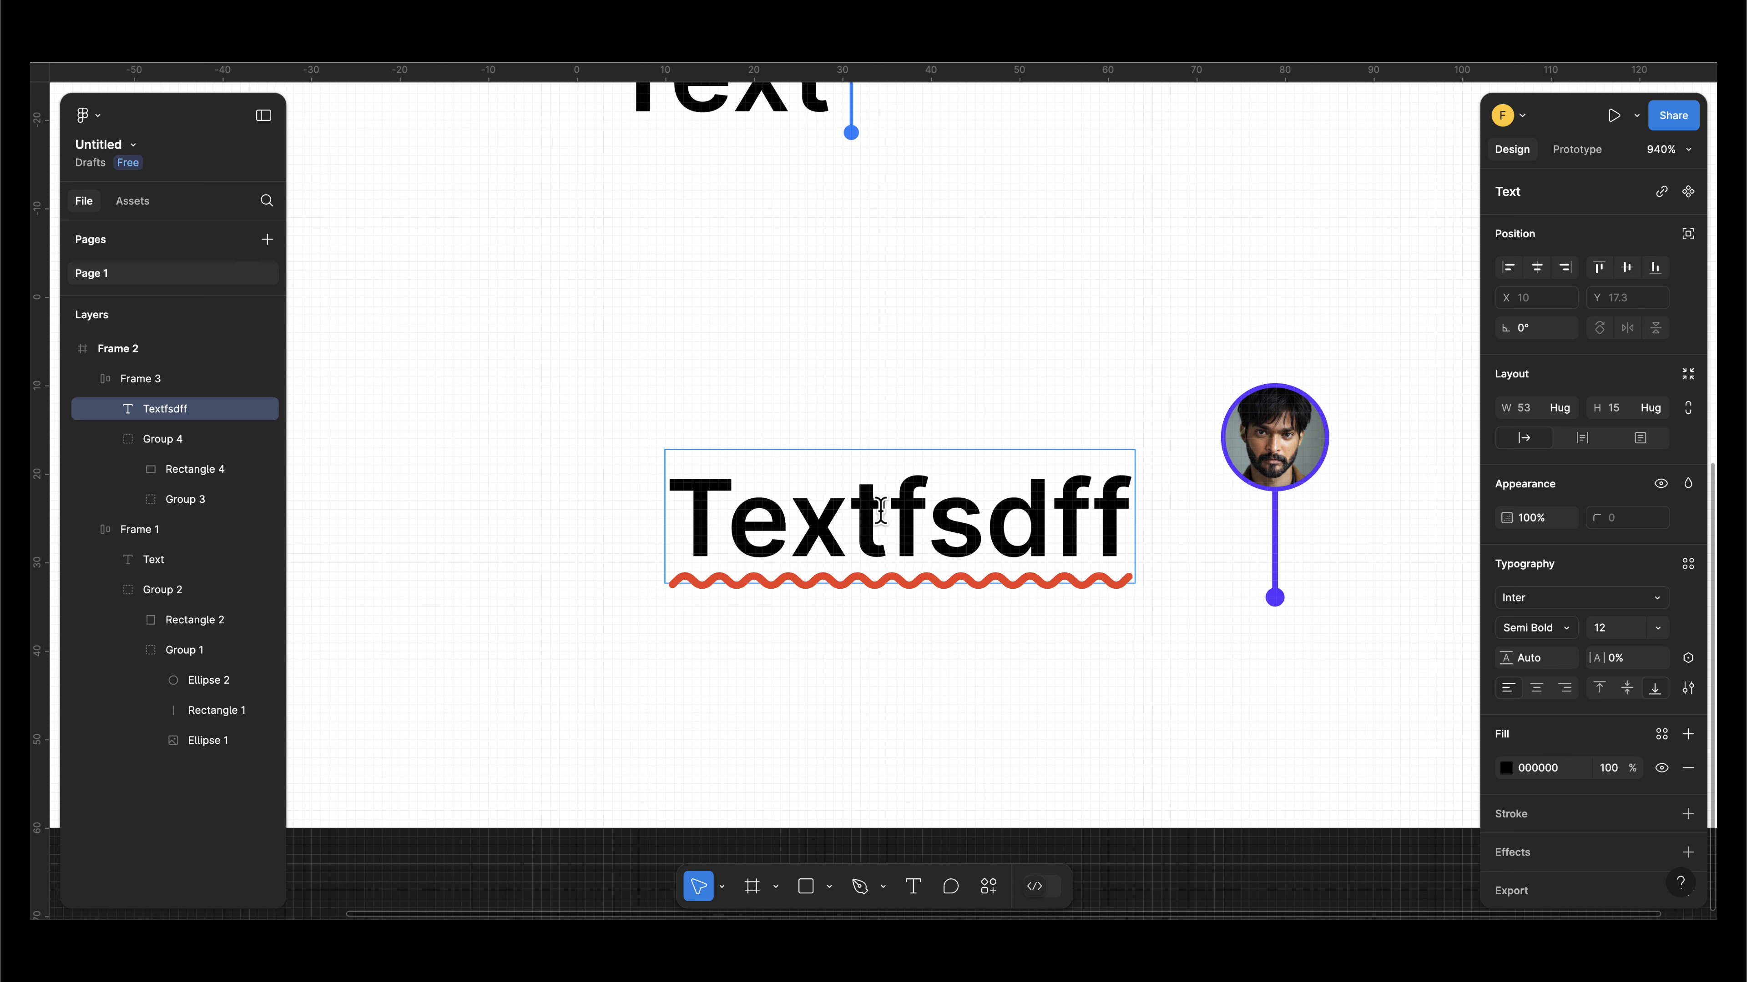
- Delete the appended test letters so the lower label reads "Text" and leave text editing
key(BackSpace)
key(BackSpace)
key(BackSpace)
key(BackSpace)
key(Escape)
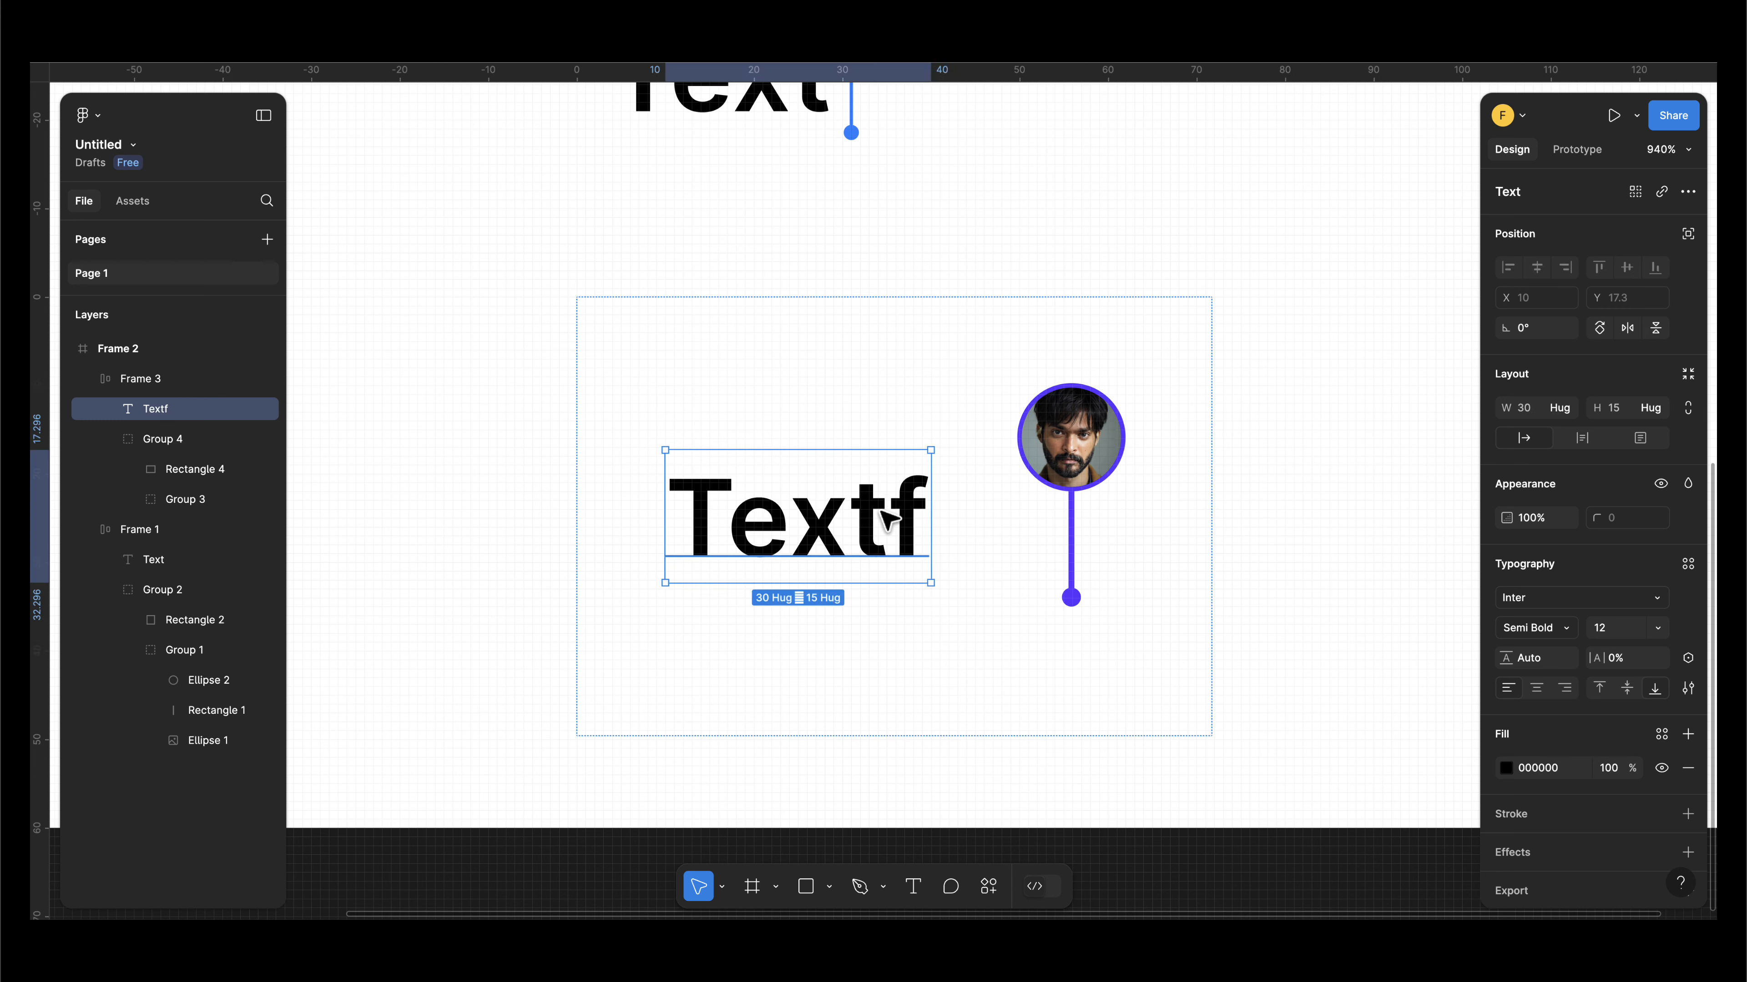
double_click(901, 523)
key(Right)
key(BackSpace)
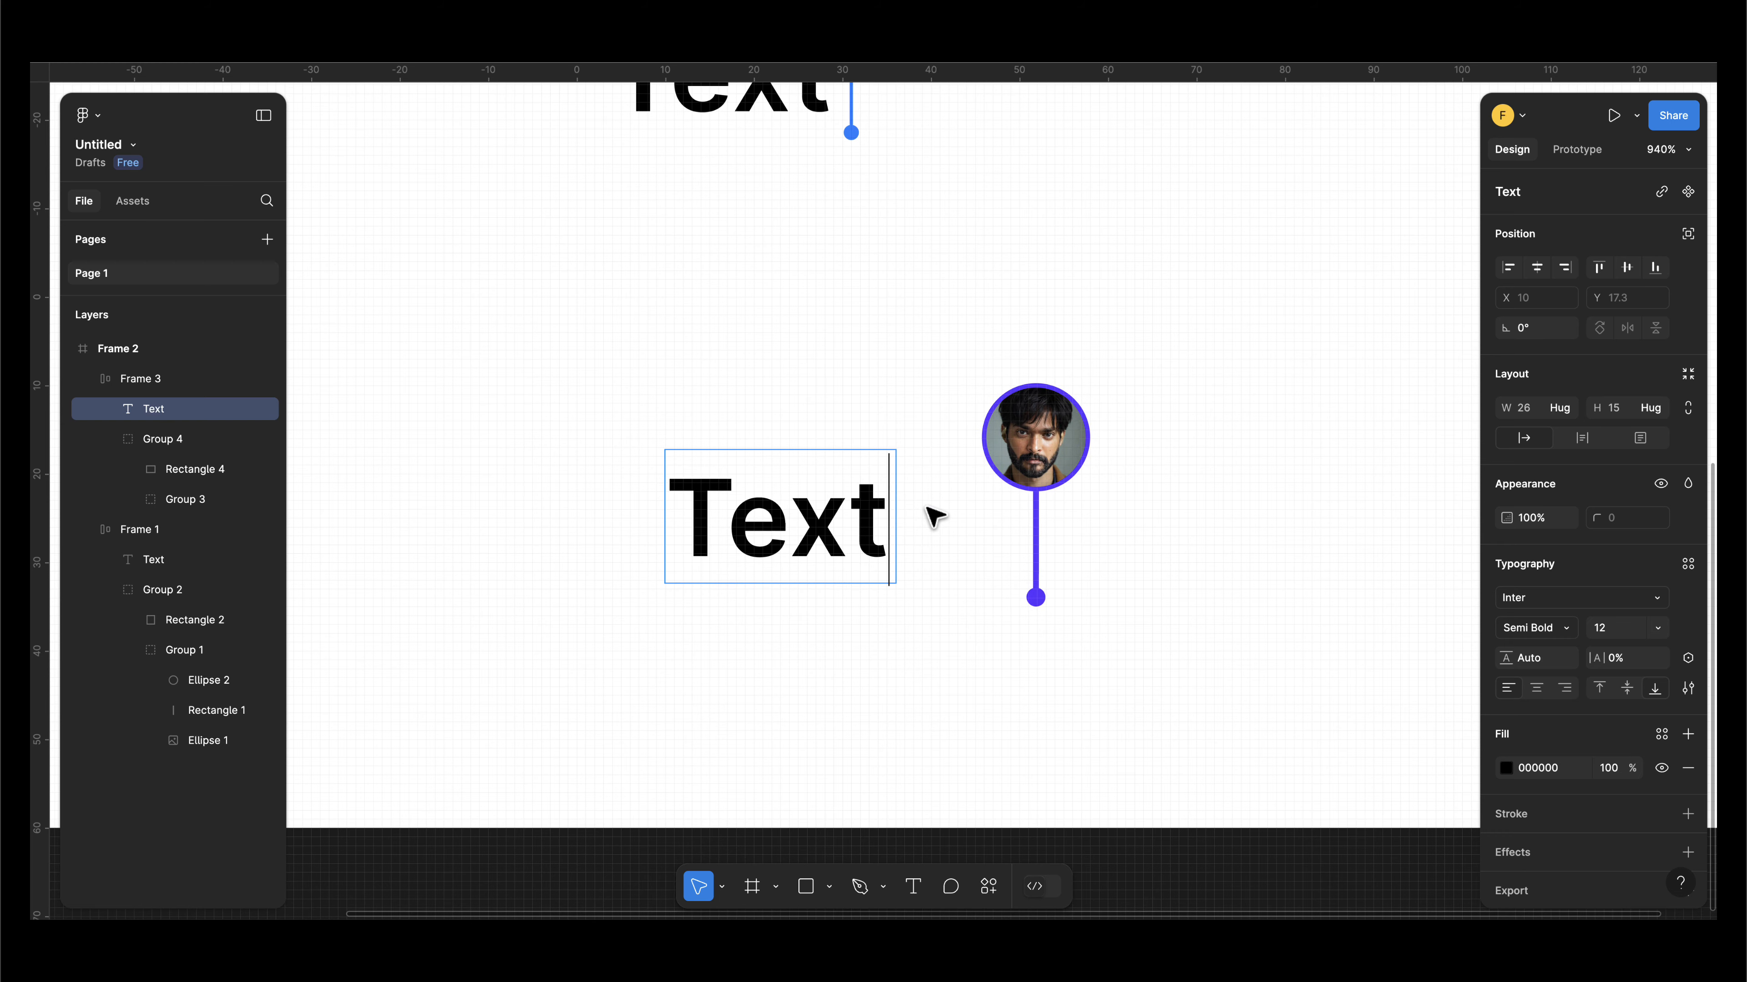
key(Escape)
- Reduce the horizontal gap of the lower auto layout frame until the avatar cursor slightly overlaps the text's end
scroll(921, 512, down, 3)
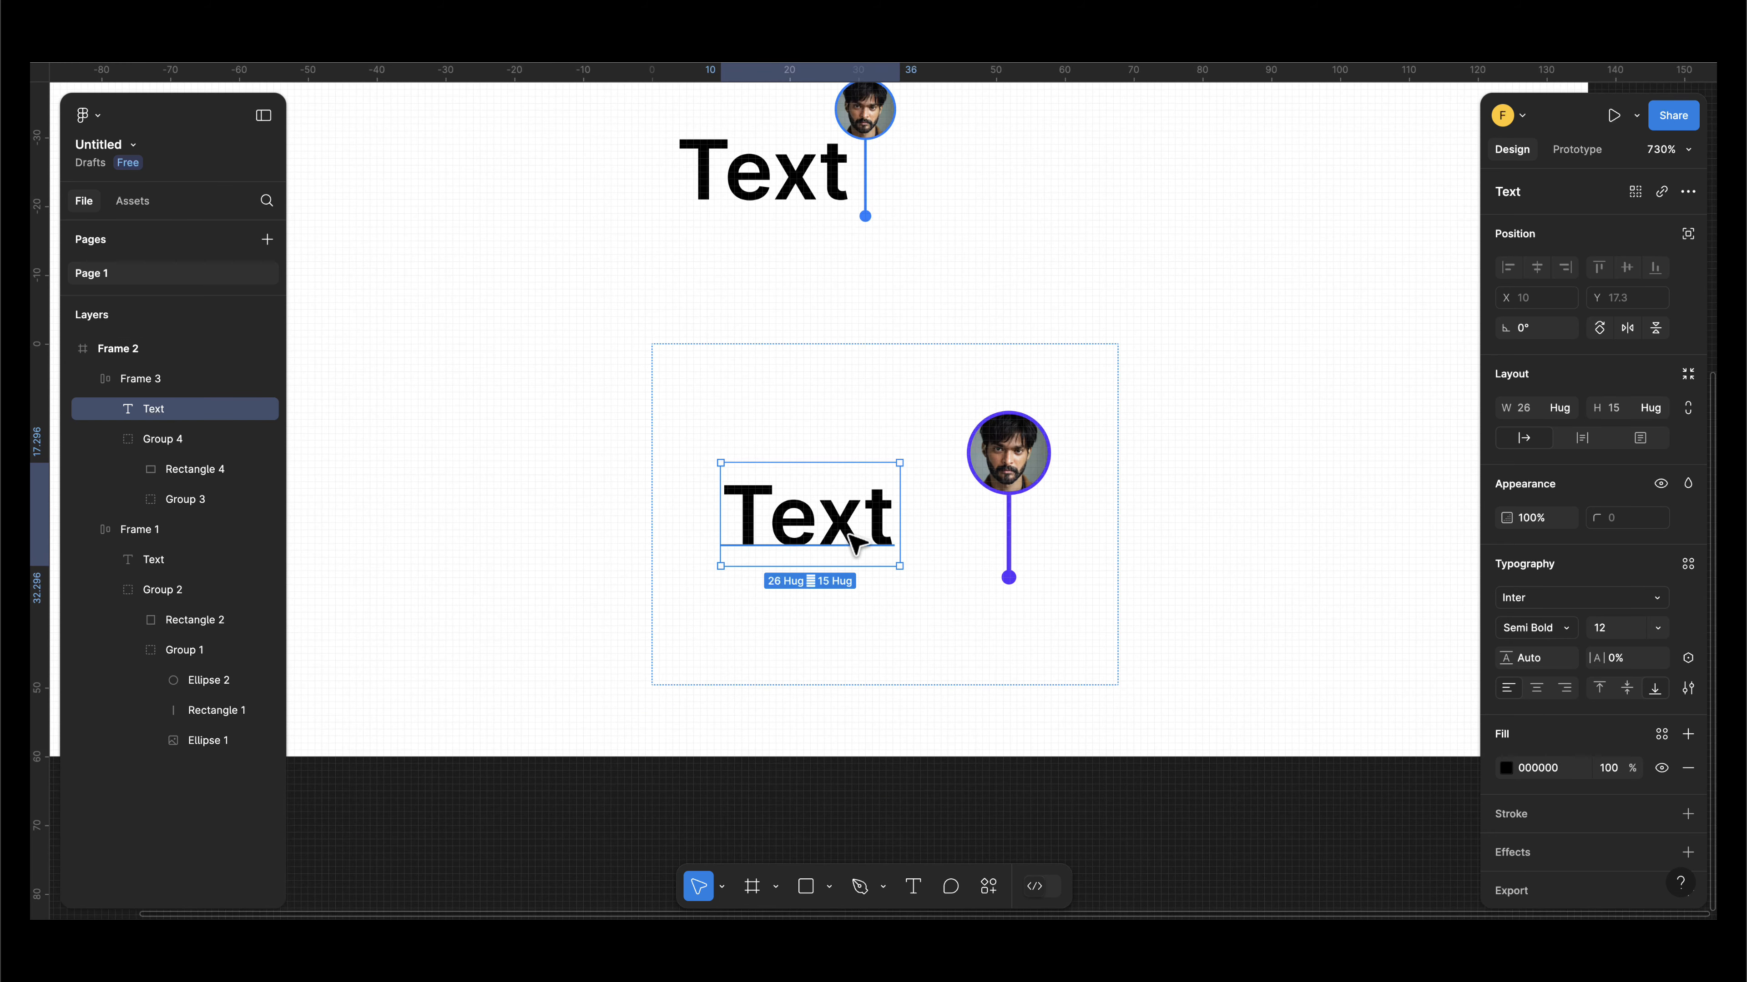
click(1123, 519)
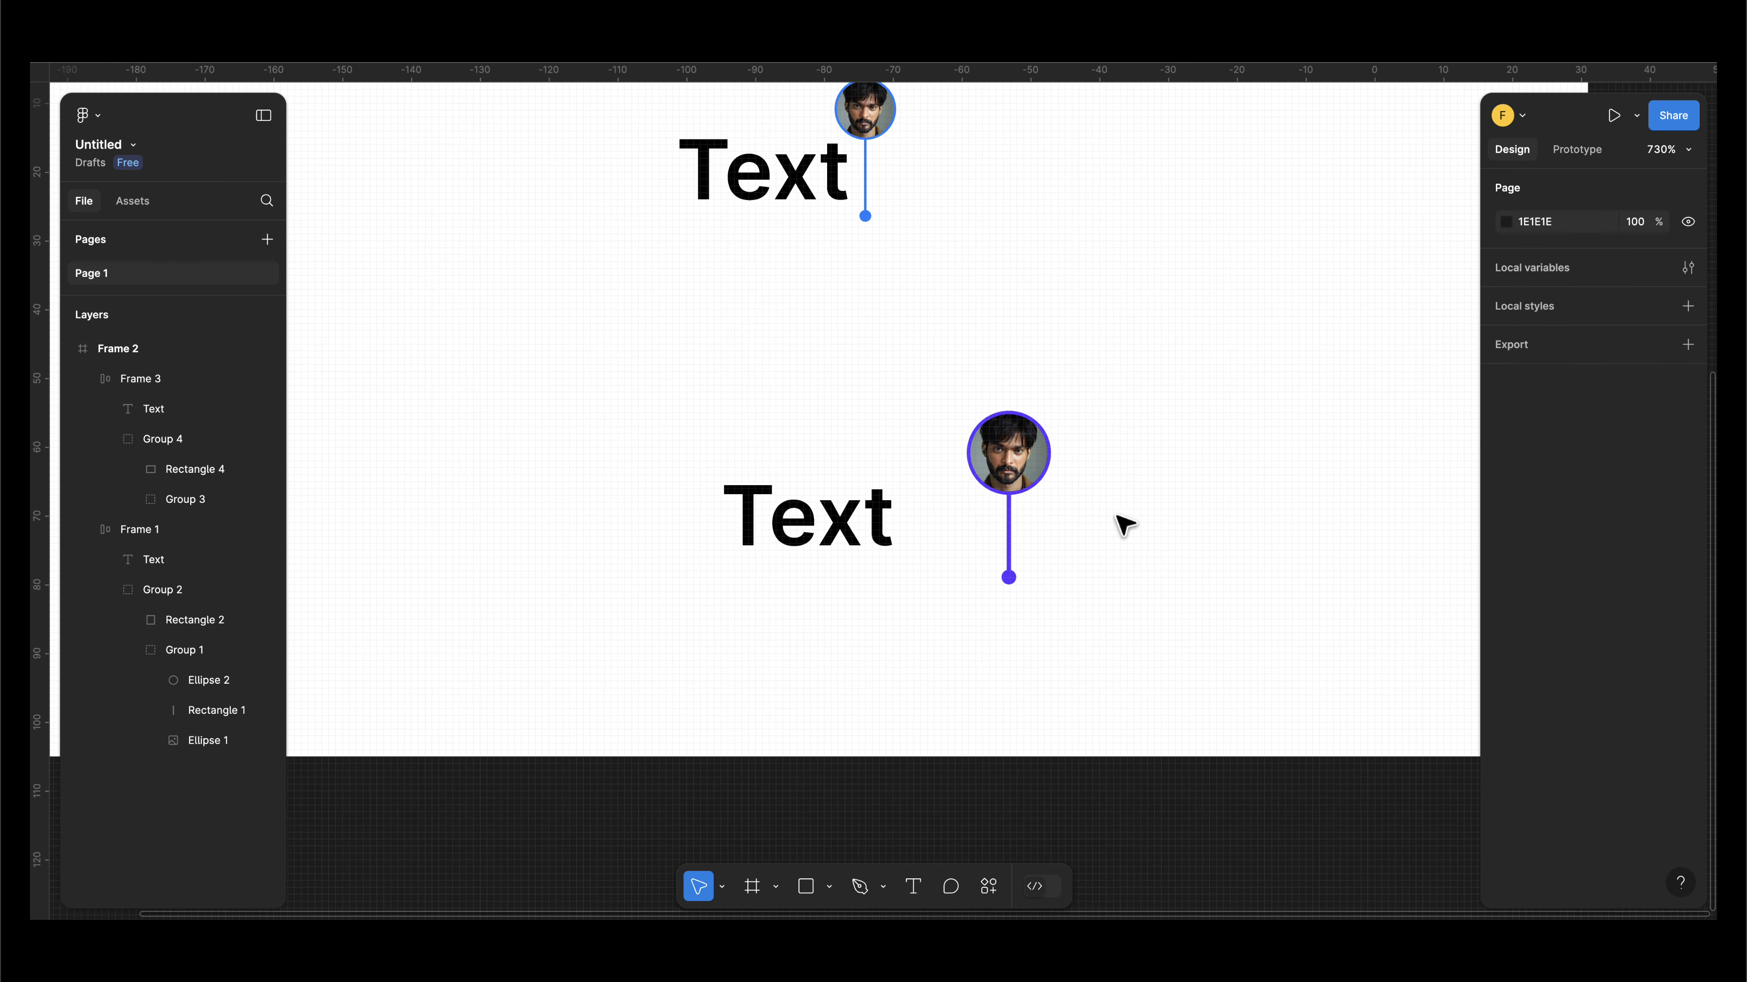
click(1052, 504)
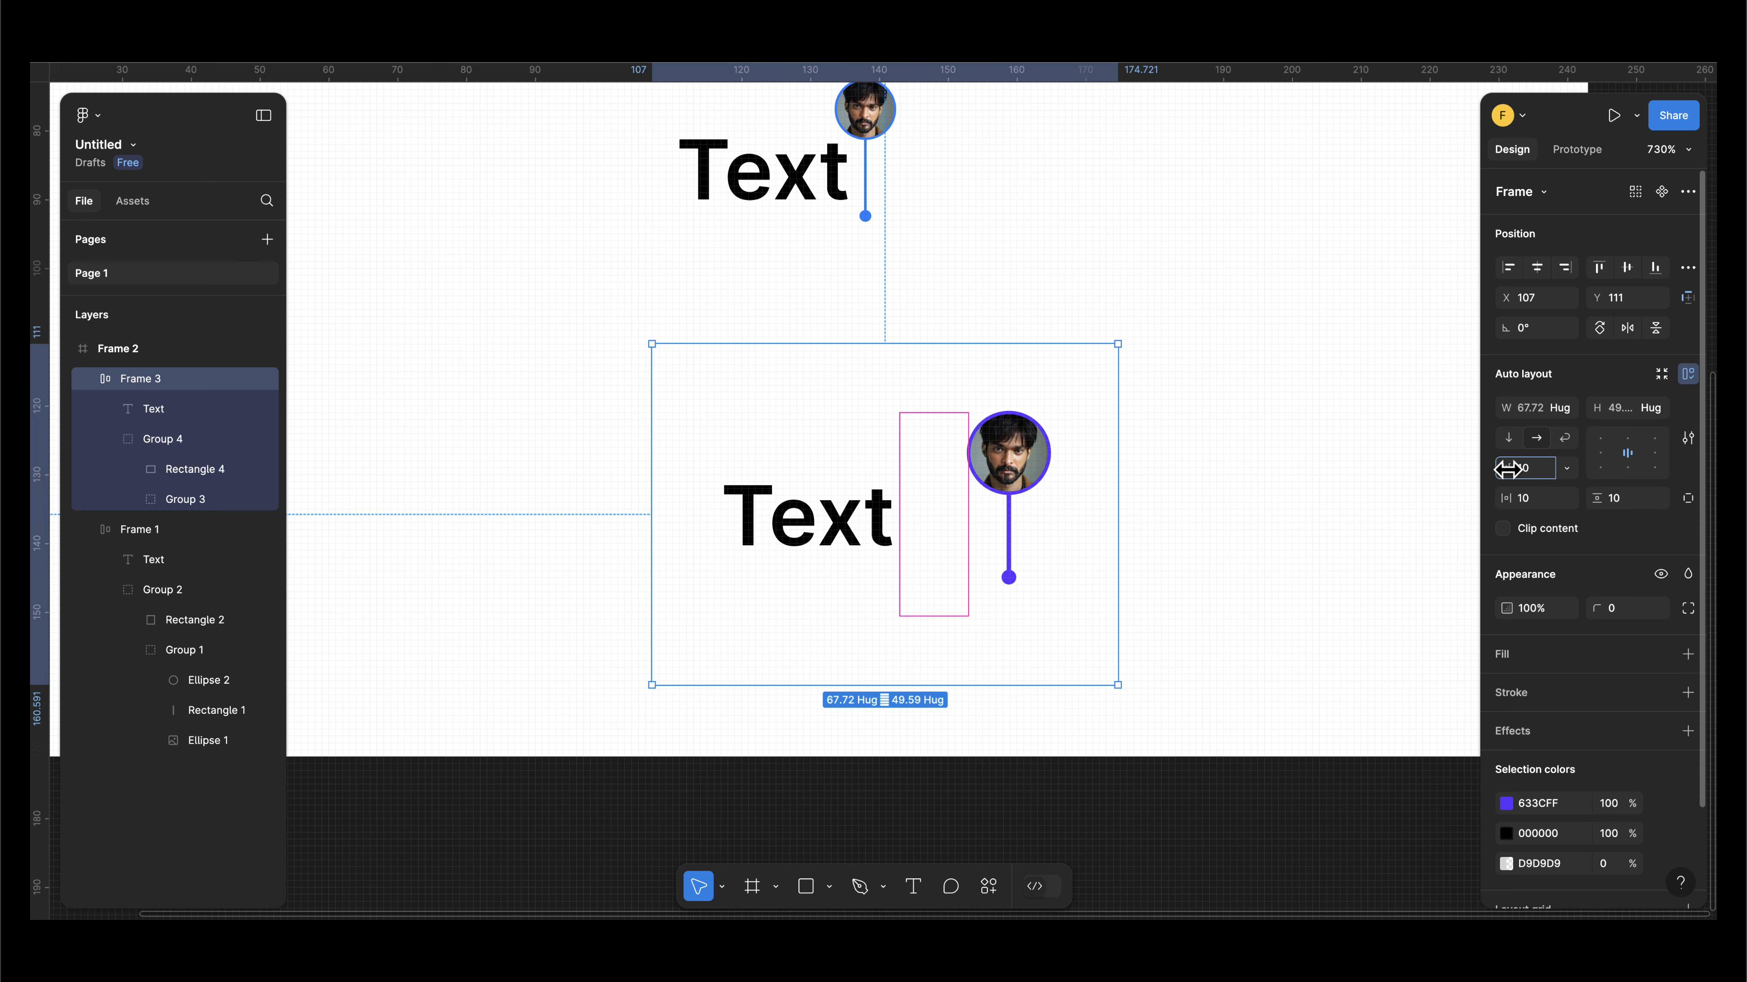
mouse_move(1508, 469)
mouse_down()
mouse_move(1480, 476)
mouse_move(1501, 472)
mouse_up()
key(Escape)
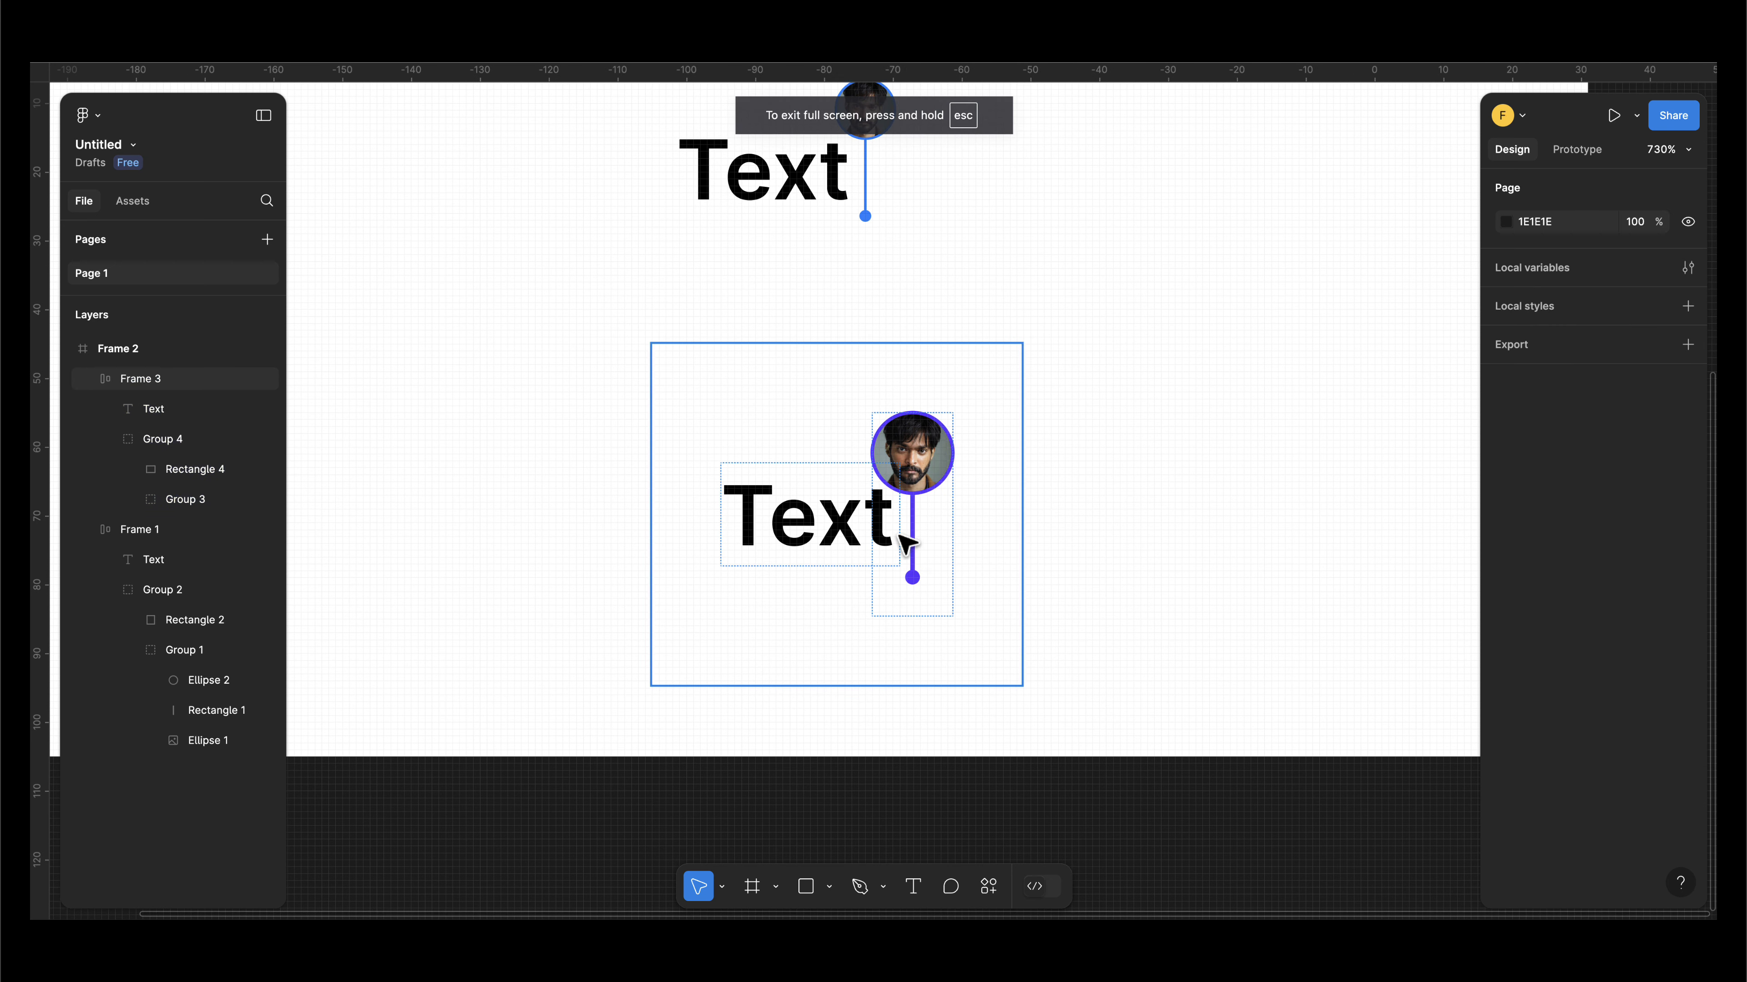
- Append "hasdjhasf" to the lower text label to test the cursor with the tighter gap
click(907, 544)
double_click(893, 530)
double_click(887, 526)
click(882, 517)
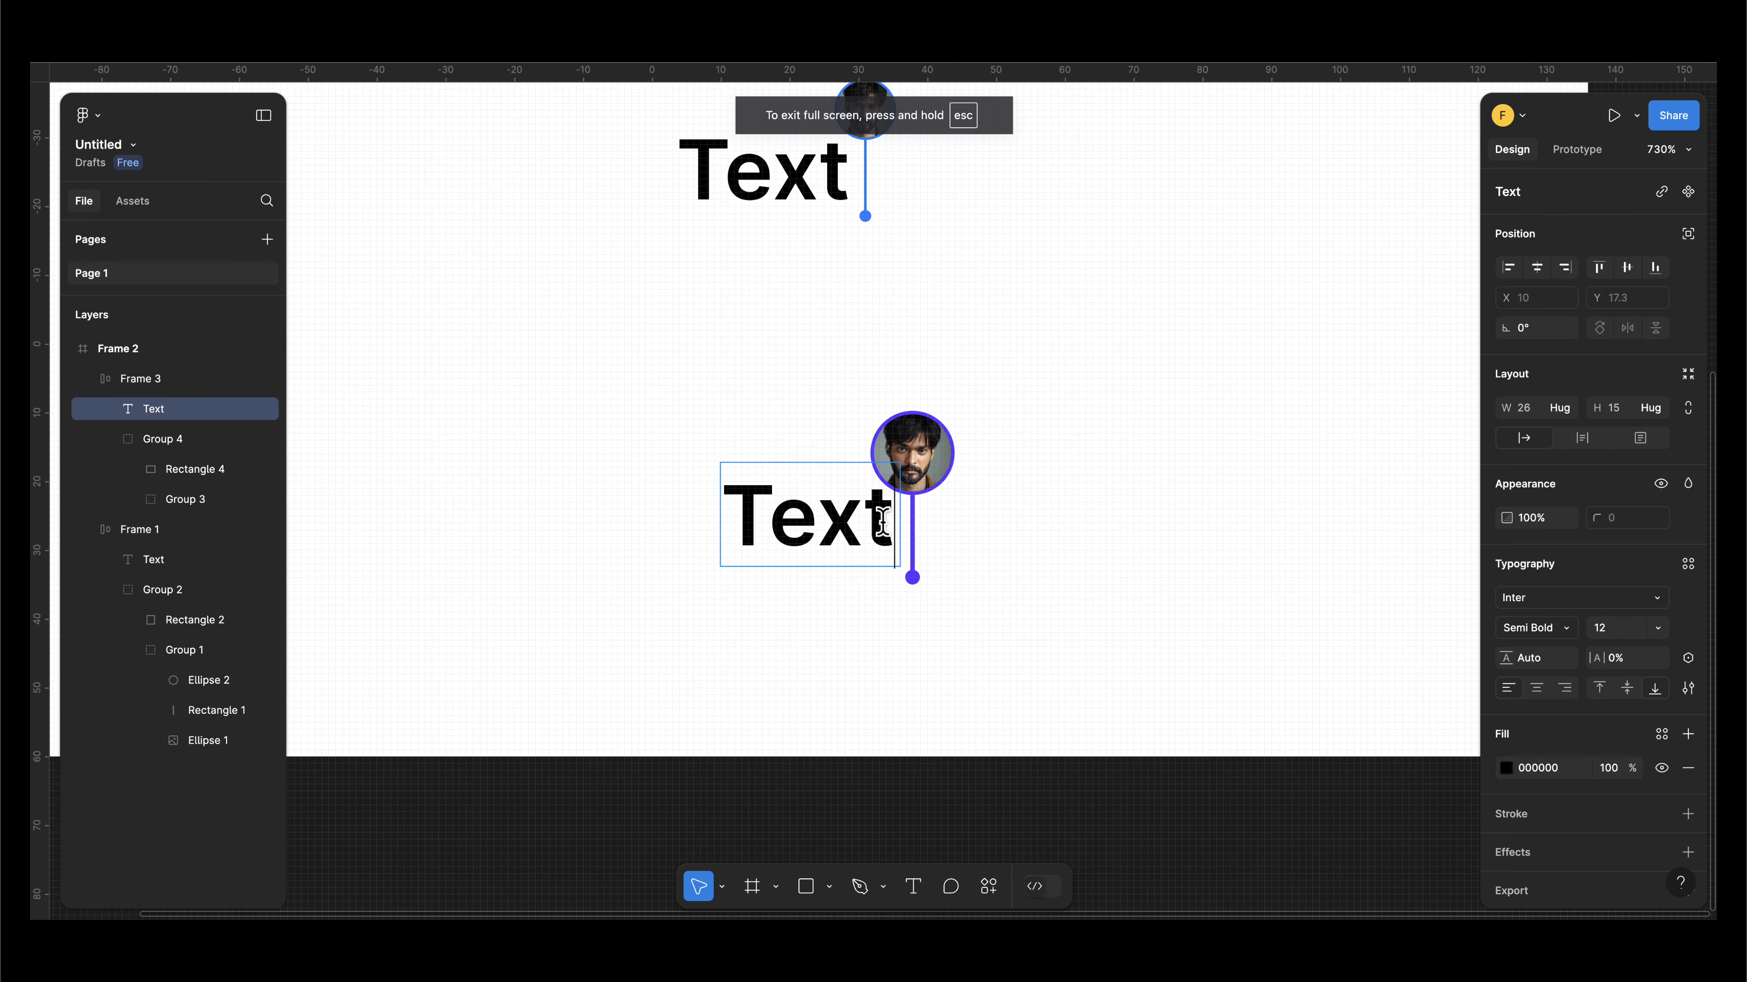
text(hasdjhasfhf)
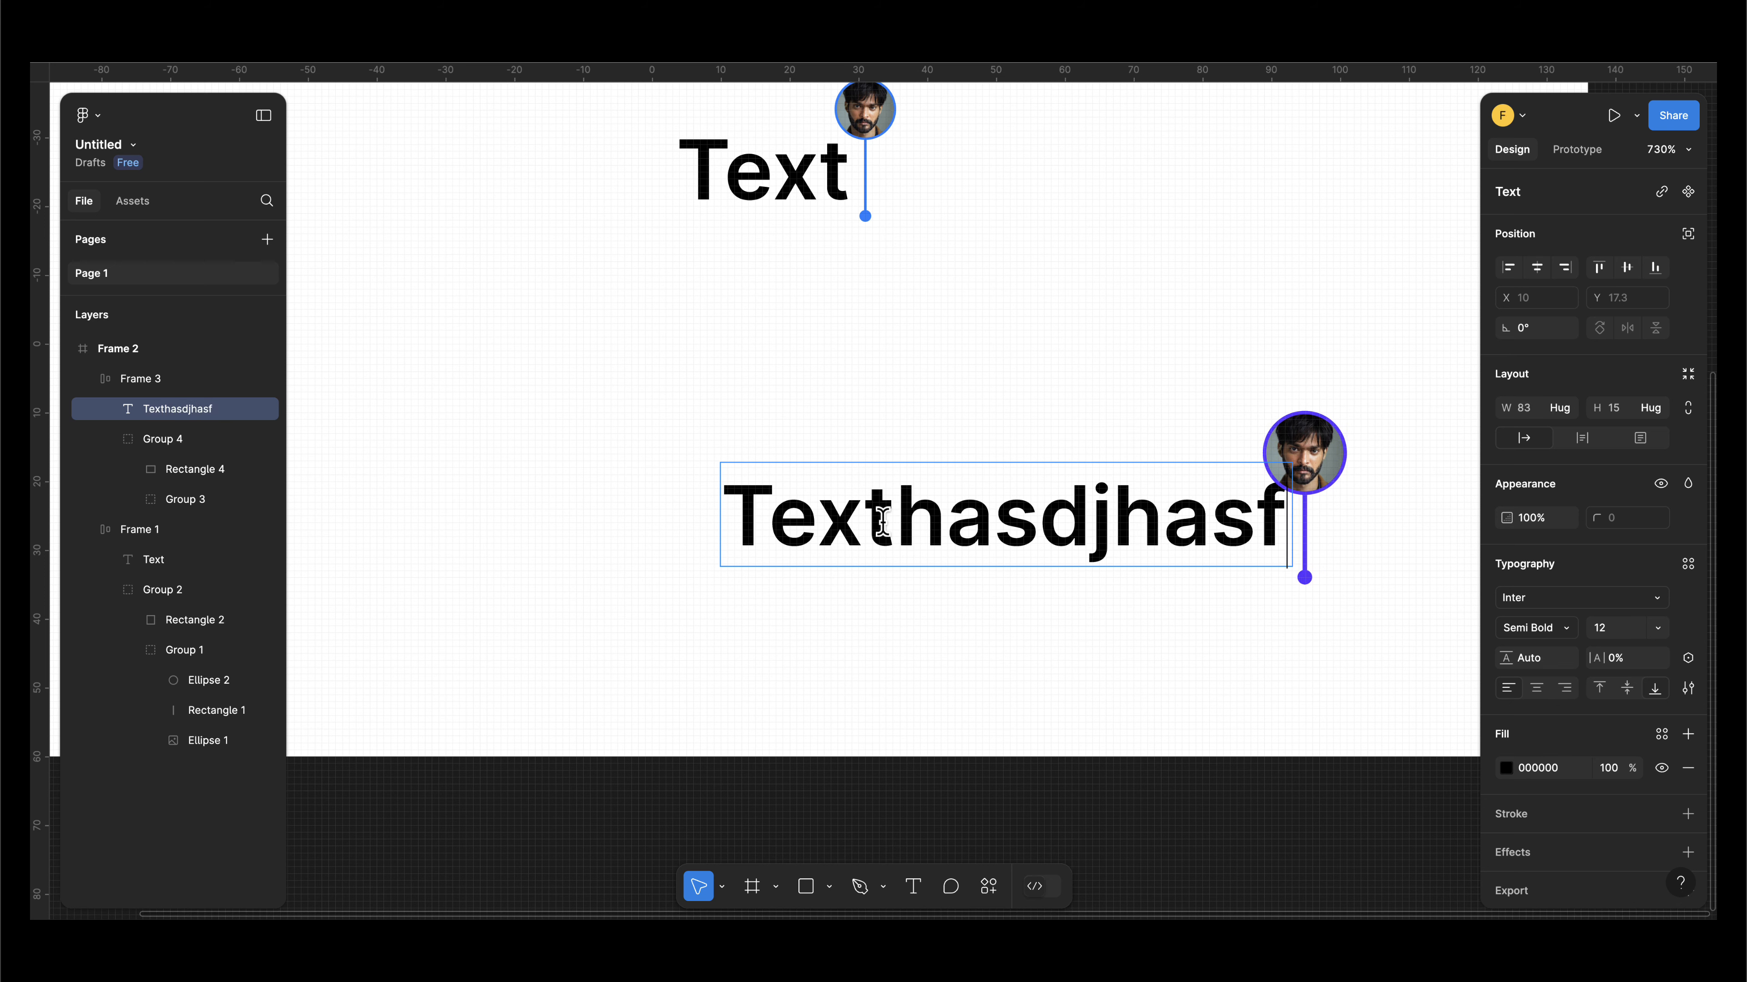